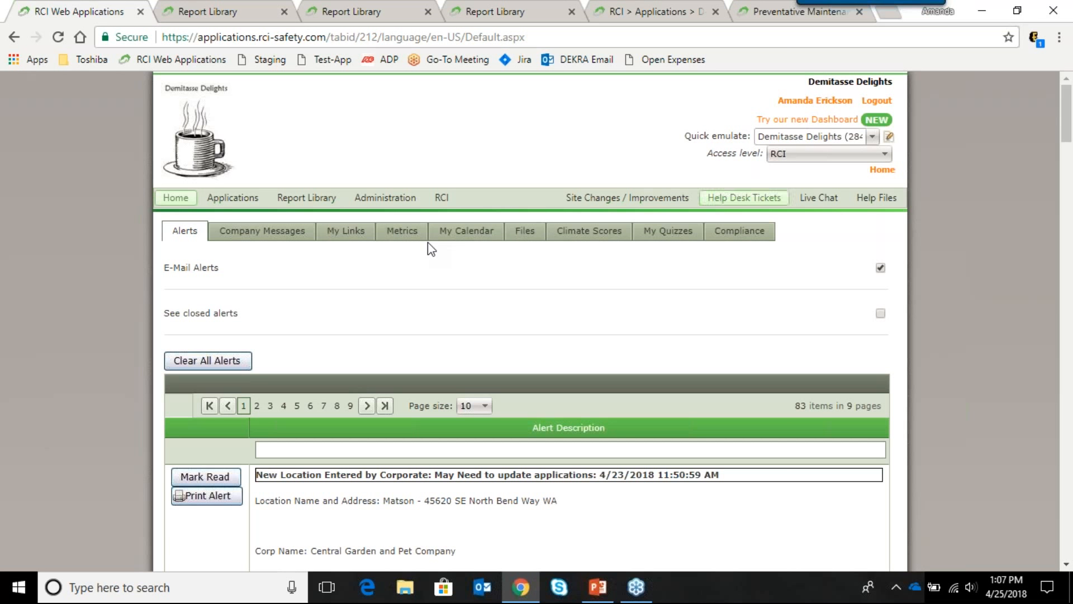
Step: Go to Equipment Log Administration from the Administration > Administration menu
mouse_move(394, 206)
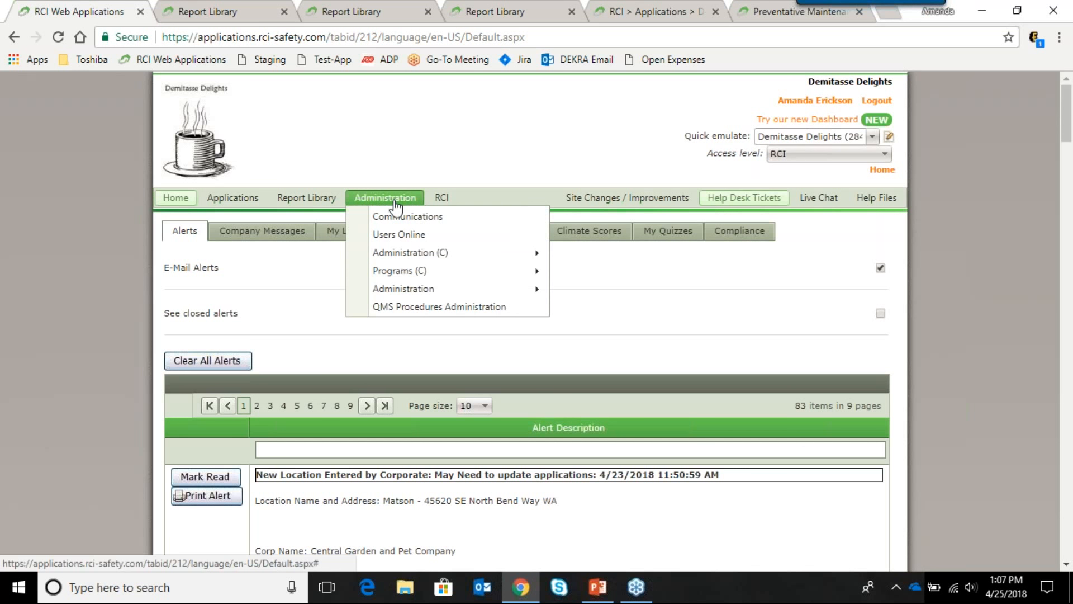
mouse_move(419, 273)
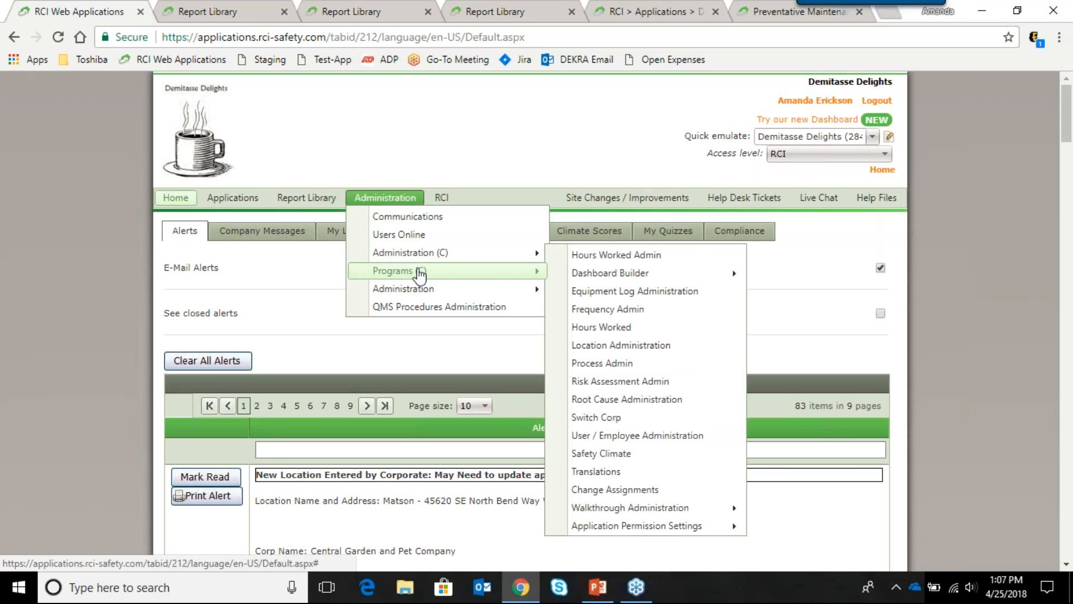
mouse_move(428, 297)
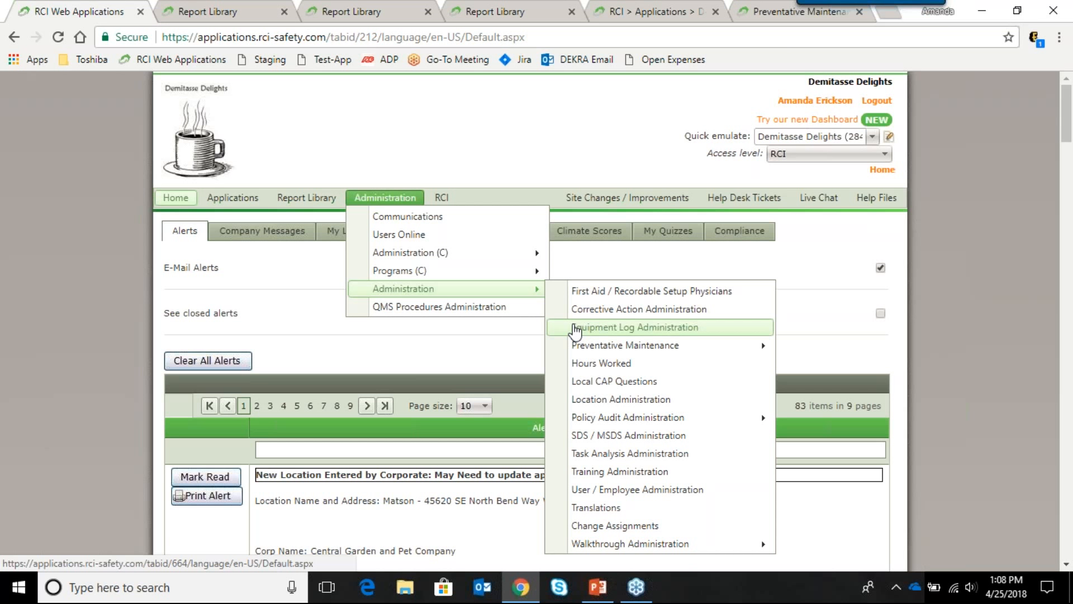
left_click(574, 330)
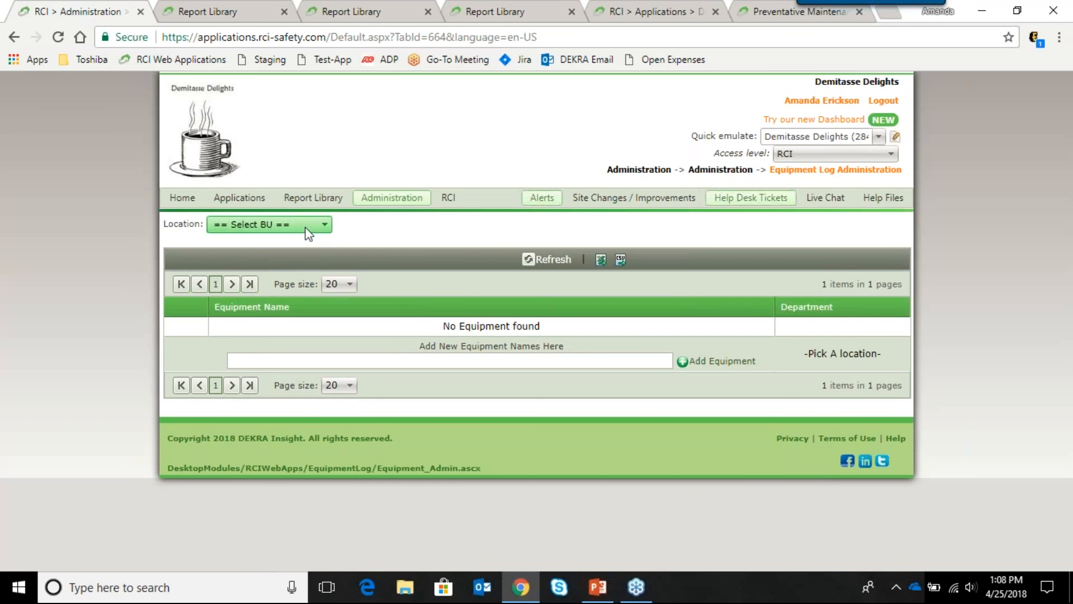
left_click(309, 232)
Step: Filter equipment to North America, West region, Seattle, WA coffee shop, All Departments
left_click(300, 292)
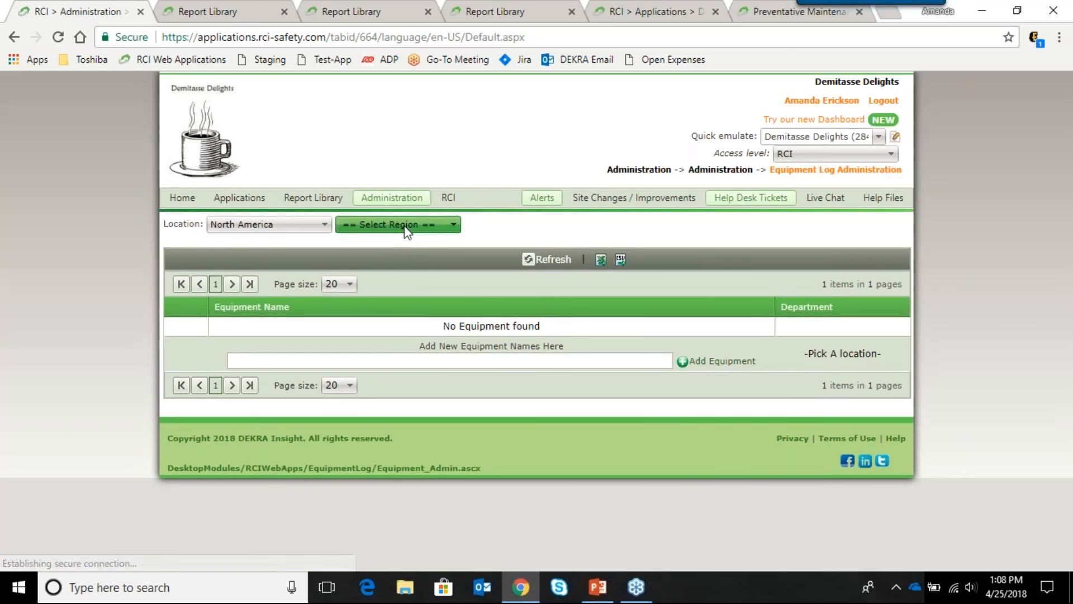
left_click(406, 229)
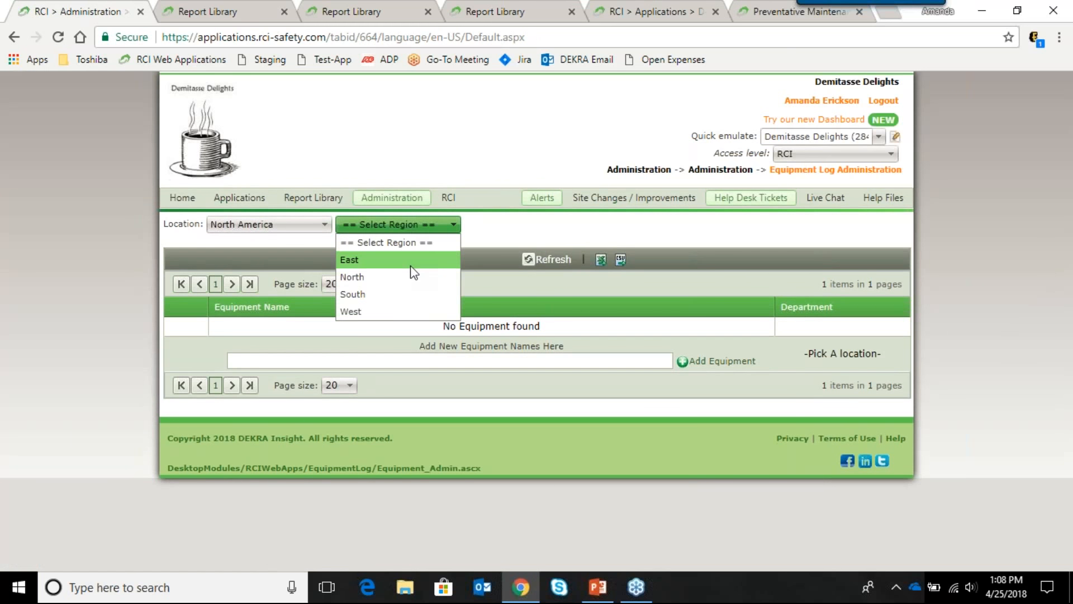
left_click(399, 301)
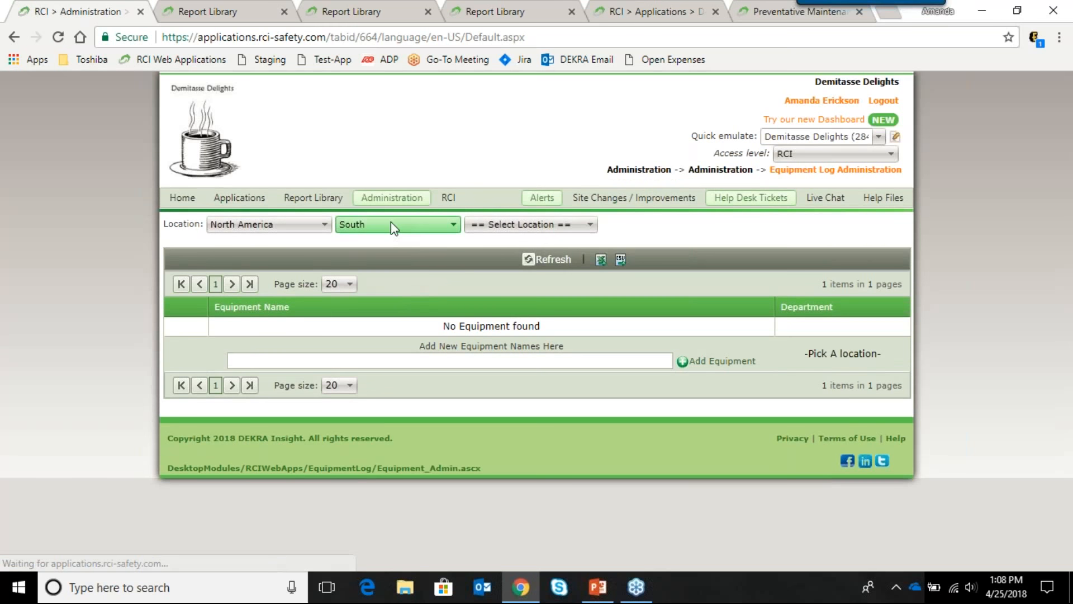
left_click(391, 222)
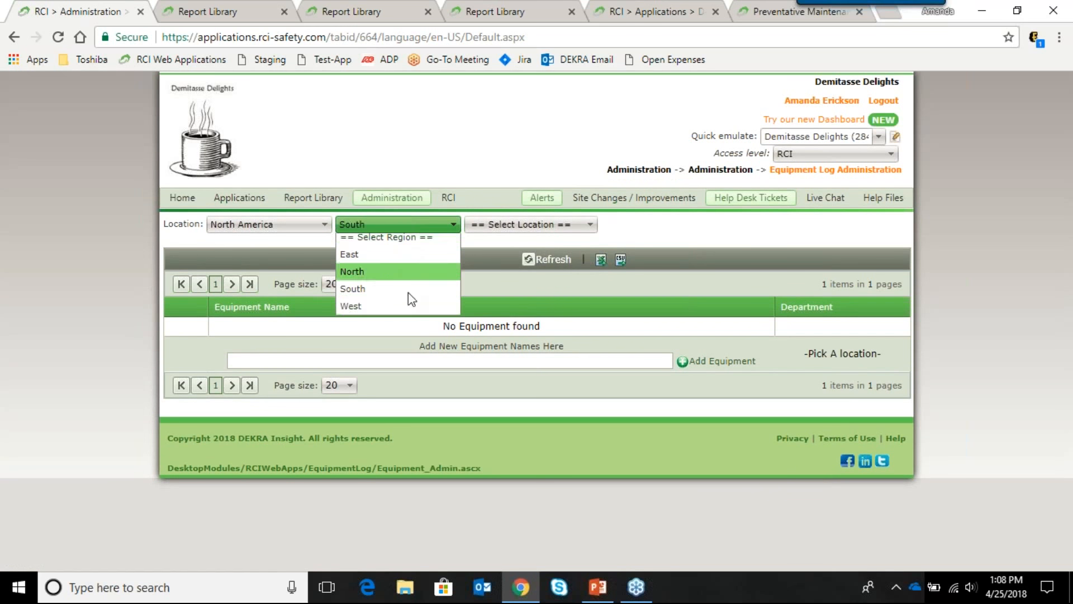
left_click(408, 283)
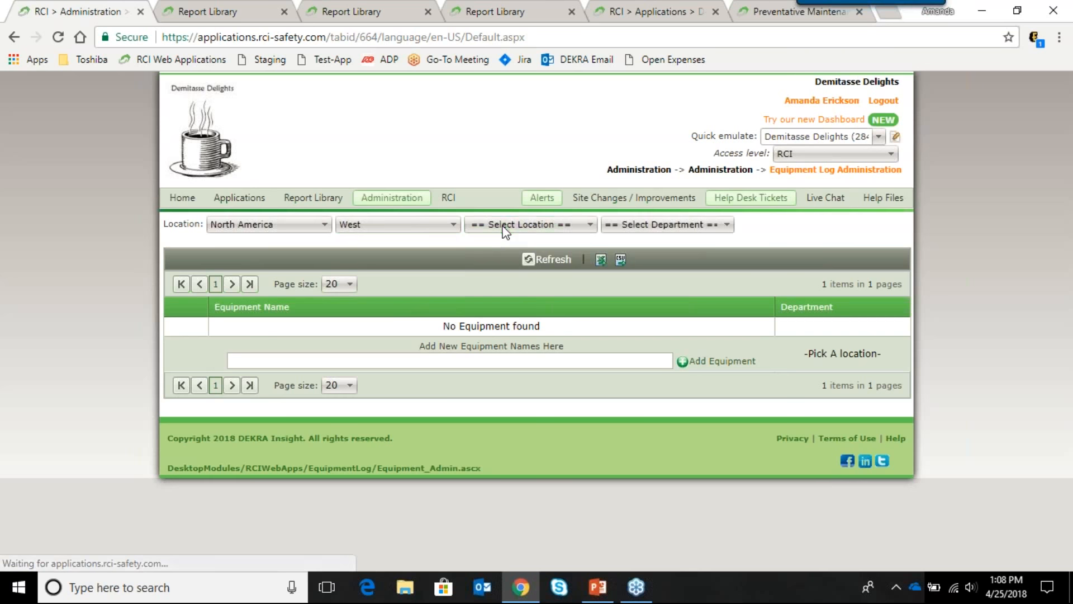
left_click(505, 227)
left_click(512, 263)
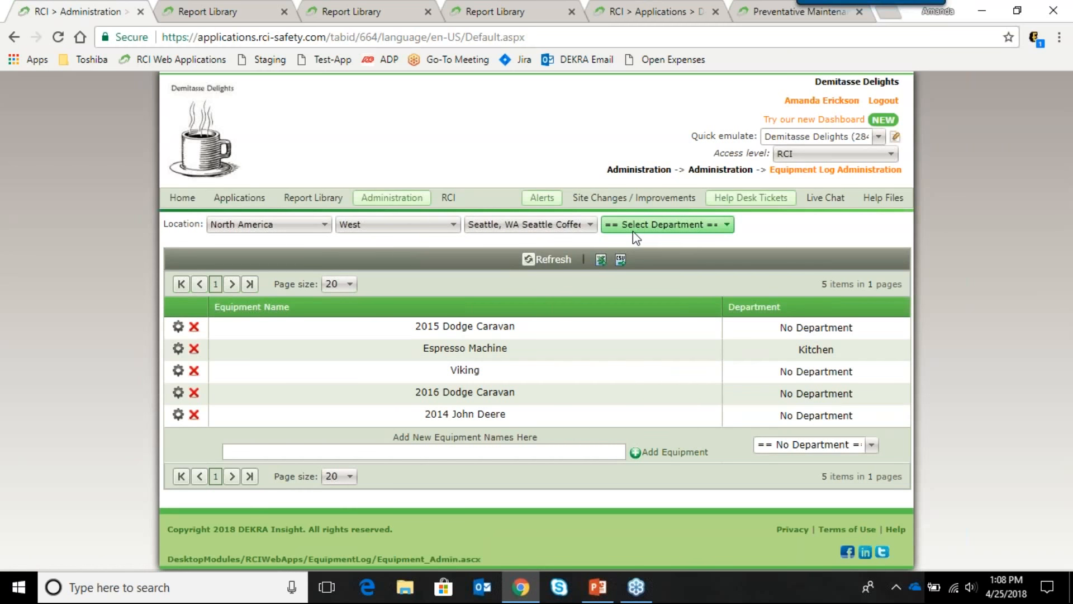
left_click(636, 229)
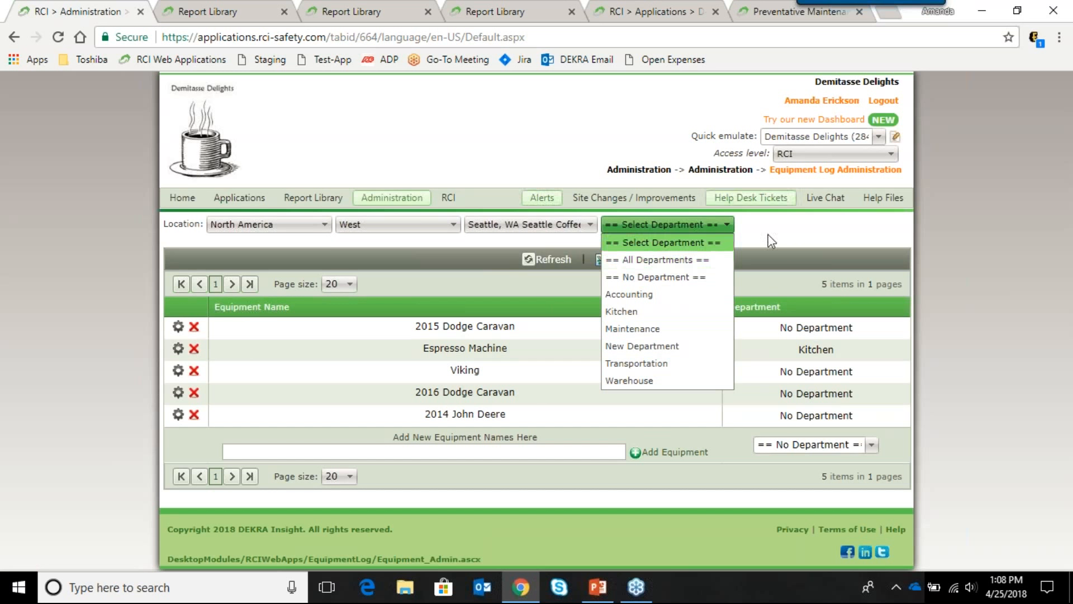
key("Down")
key("Return")
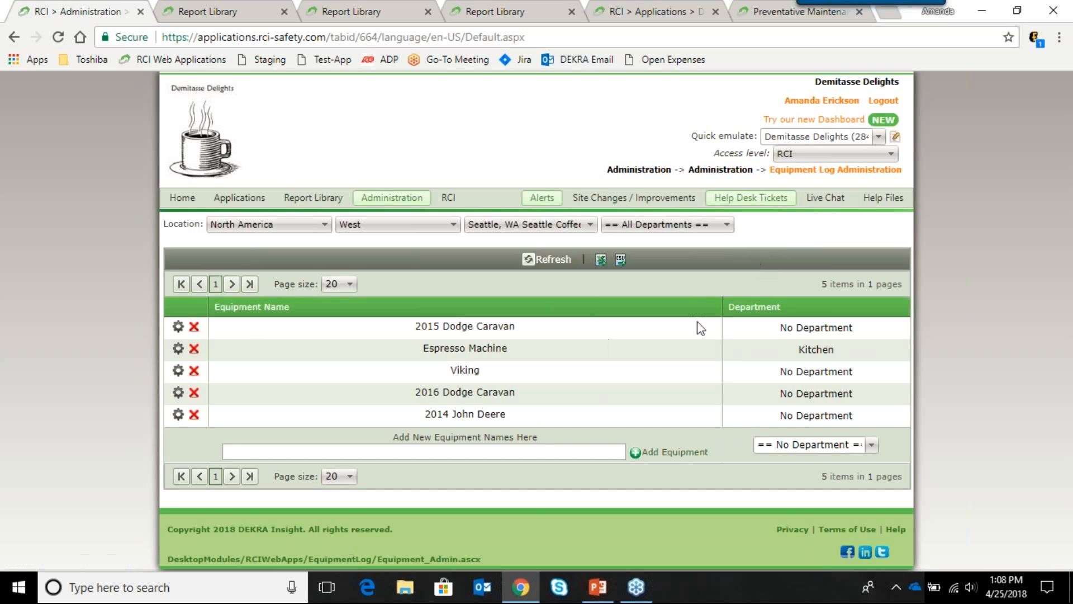
left_click(485, 451)
Step: Add '2014 Dodge Caravan' as new equipment with No Department
type("2014 Dodge Ca")
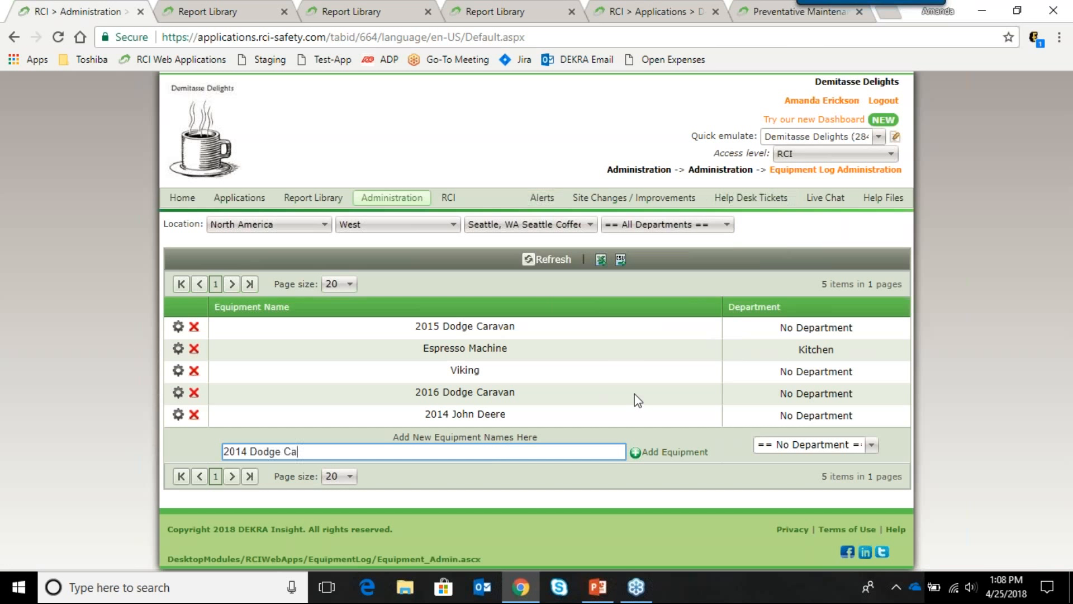
type("ravan")
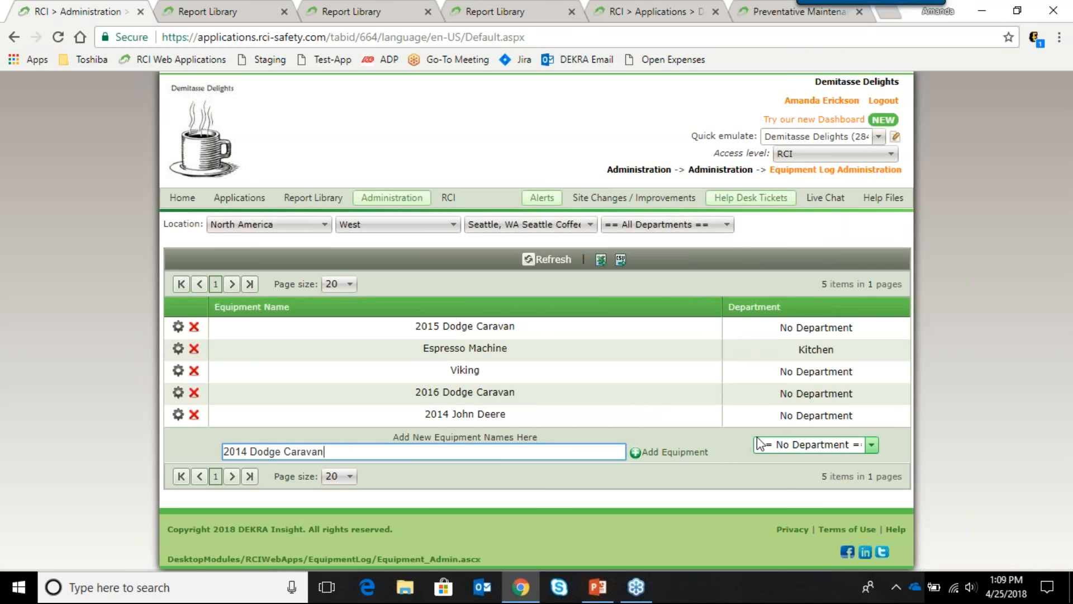
left_click(792, 444)
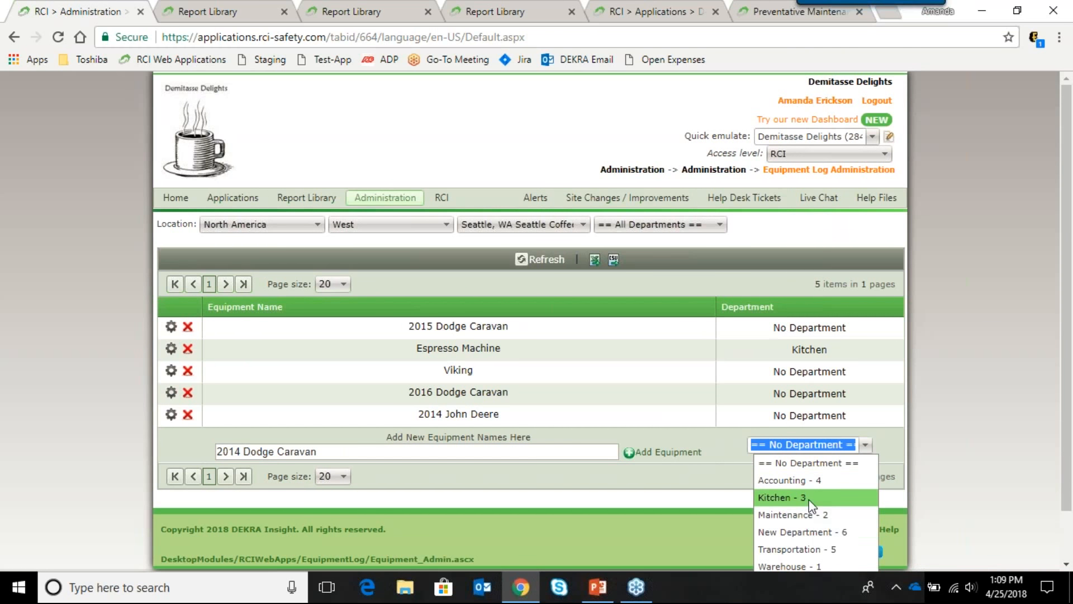
left_click(730, 460)
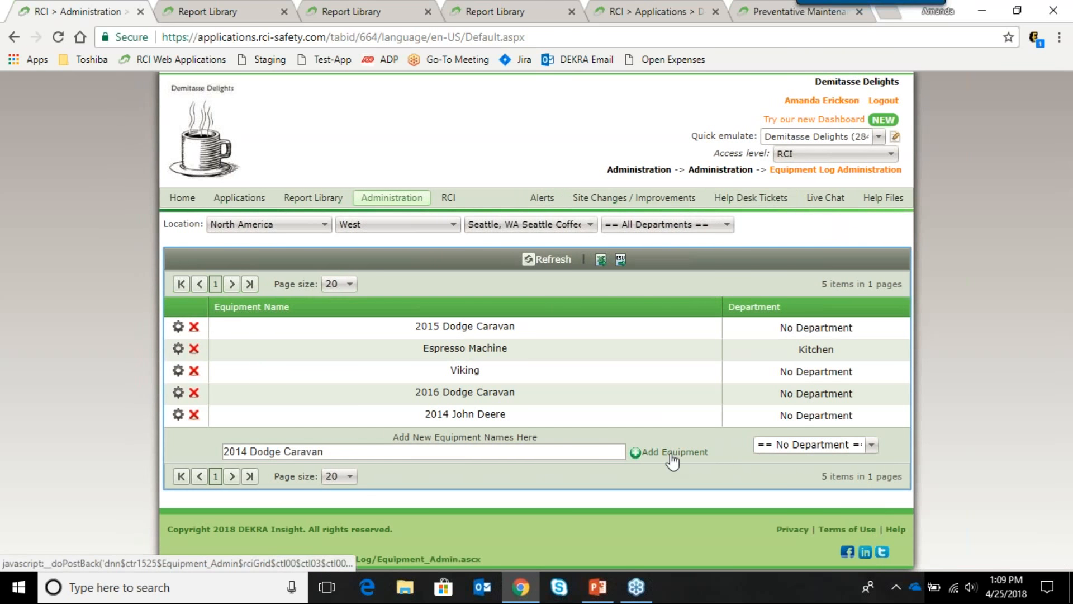
left_click(672, 454)
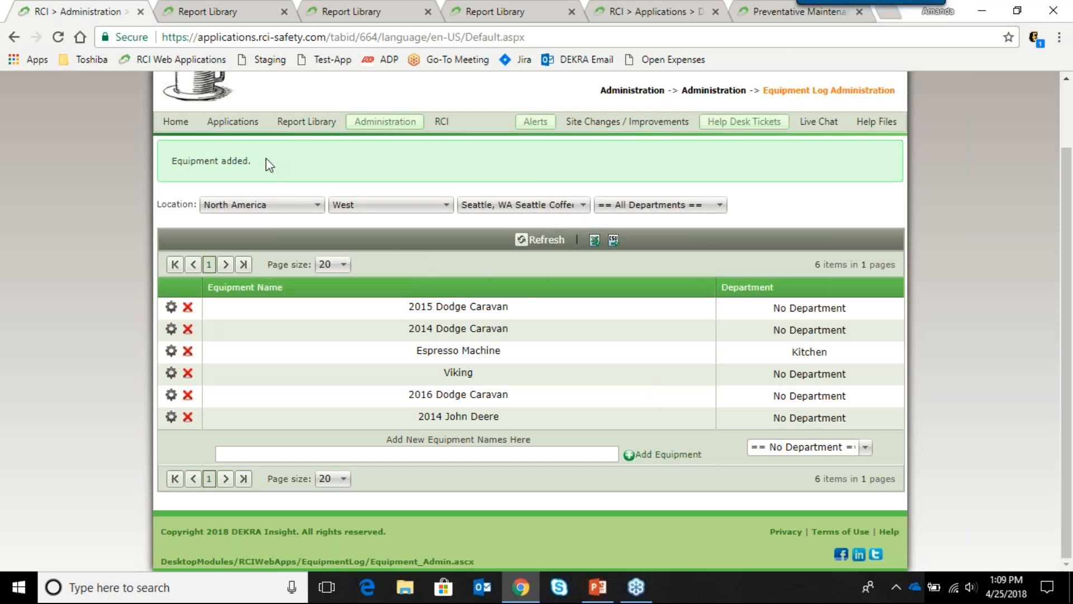
mouse_move(241, 123)
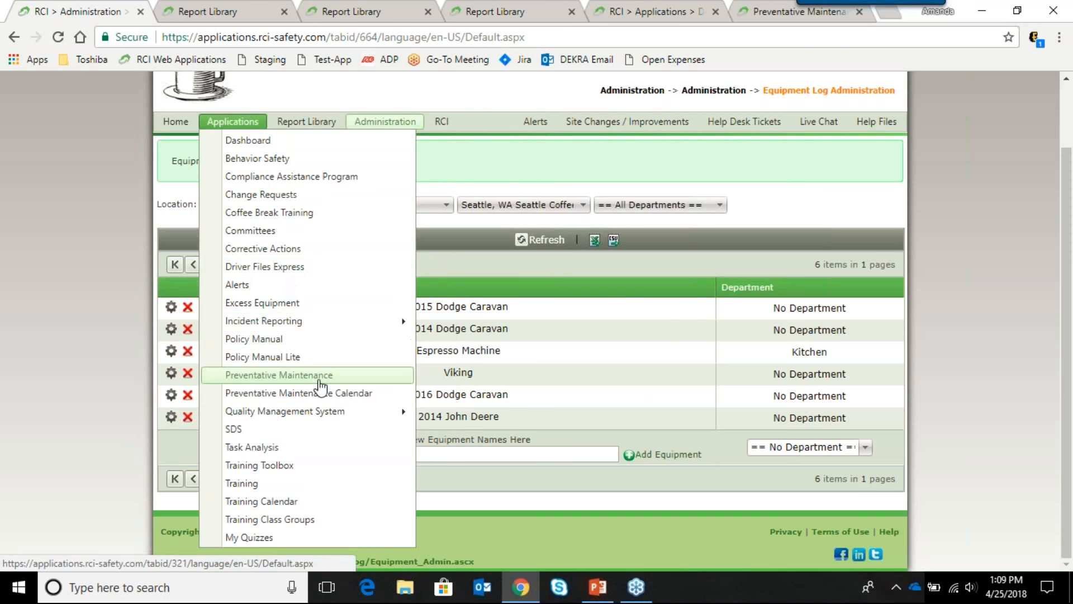
Step: Show Preventative Maintenance machines for All Departments and System PMA, scrolling through the grid
left_click(320, 382)
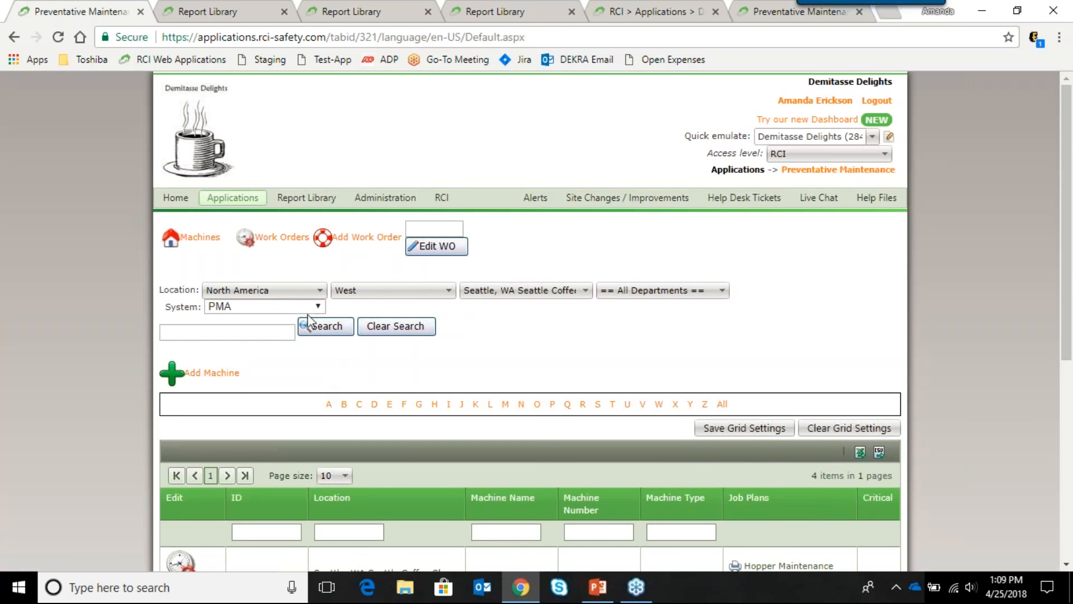
scroll(296, 313, "down", 1)
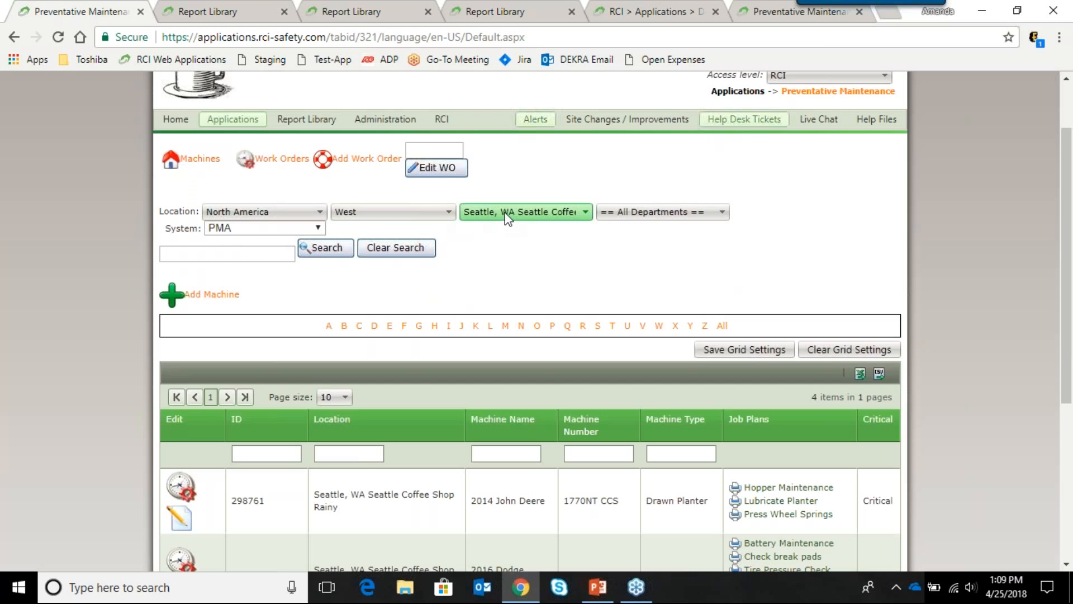
left_click(615, 213)
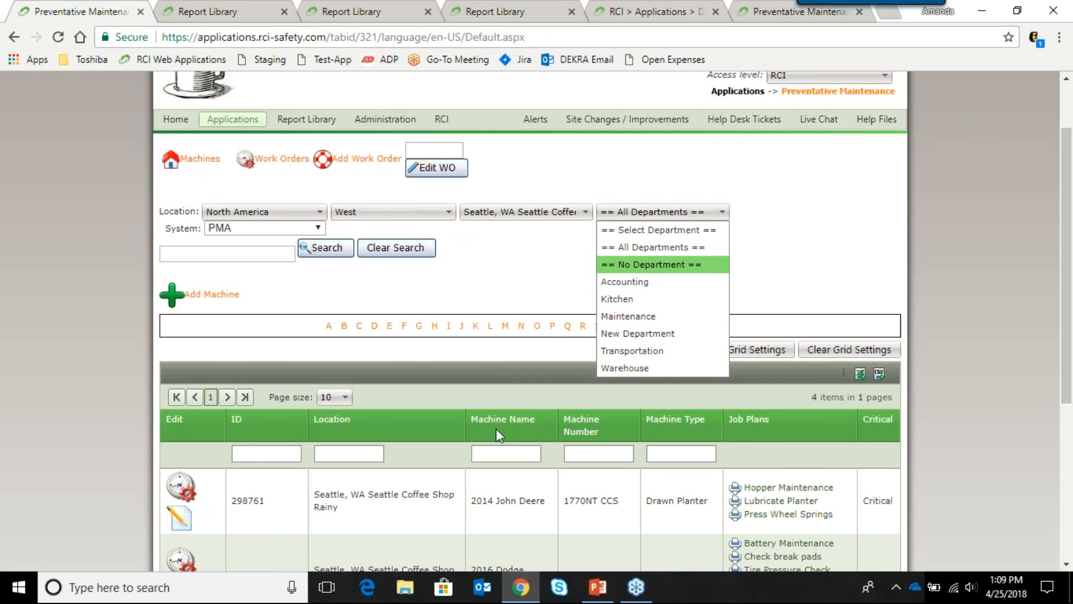
left_click(613, 253)
scroll(492, 288, "down", 2)
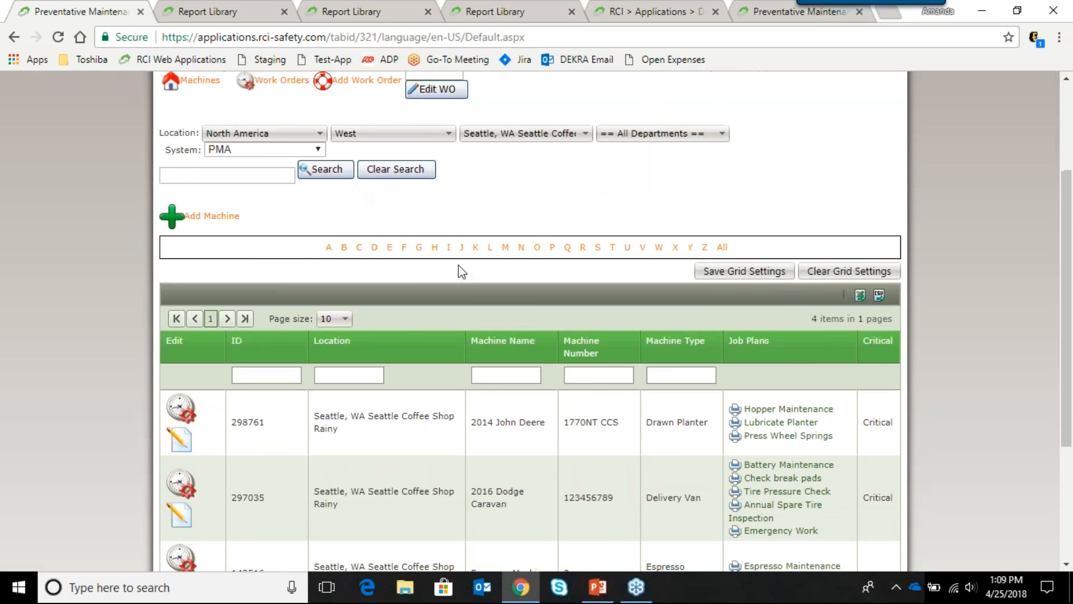
left_click(318, 155)
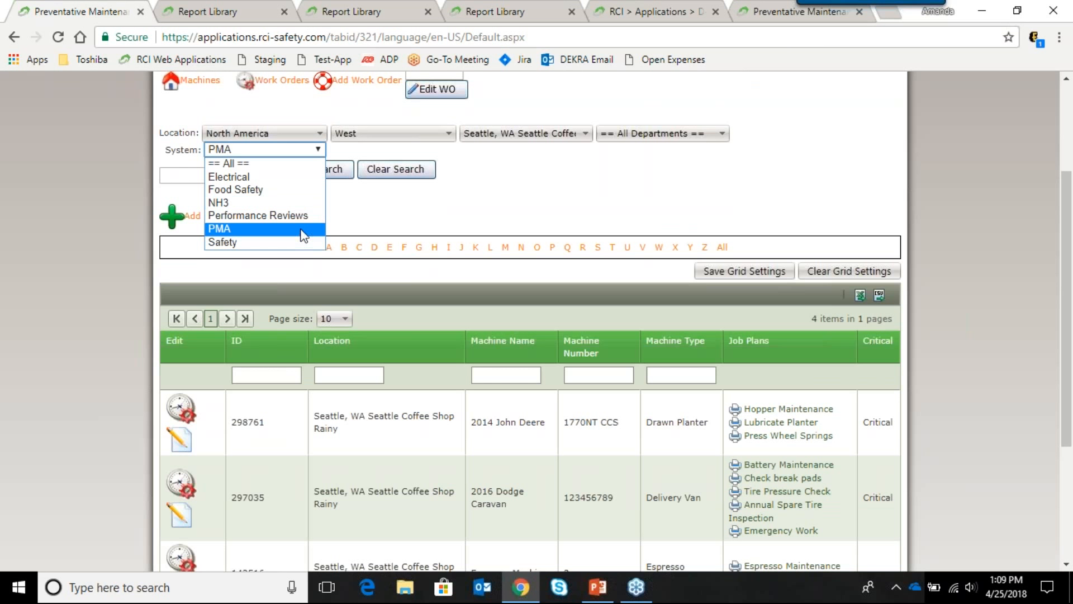
left_click(357, 214)
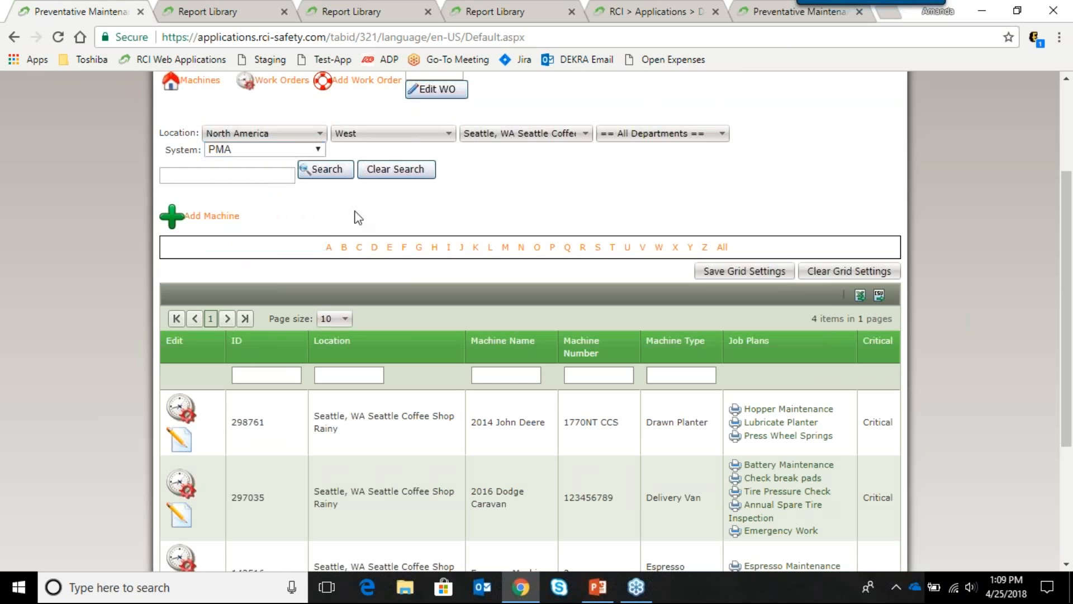
scroll(246, 228, "down", 1)
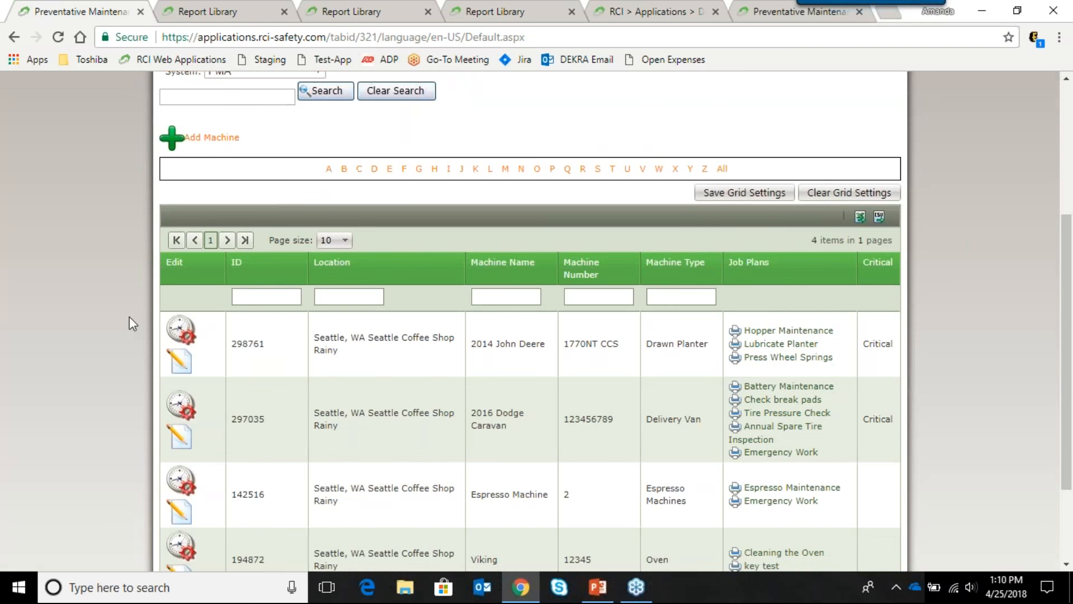
scroll(239, 318, "down", 1)
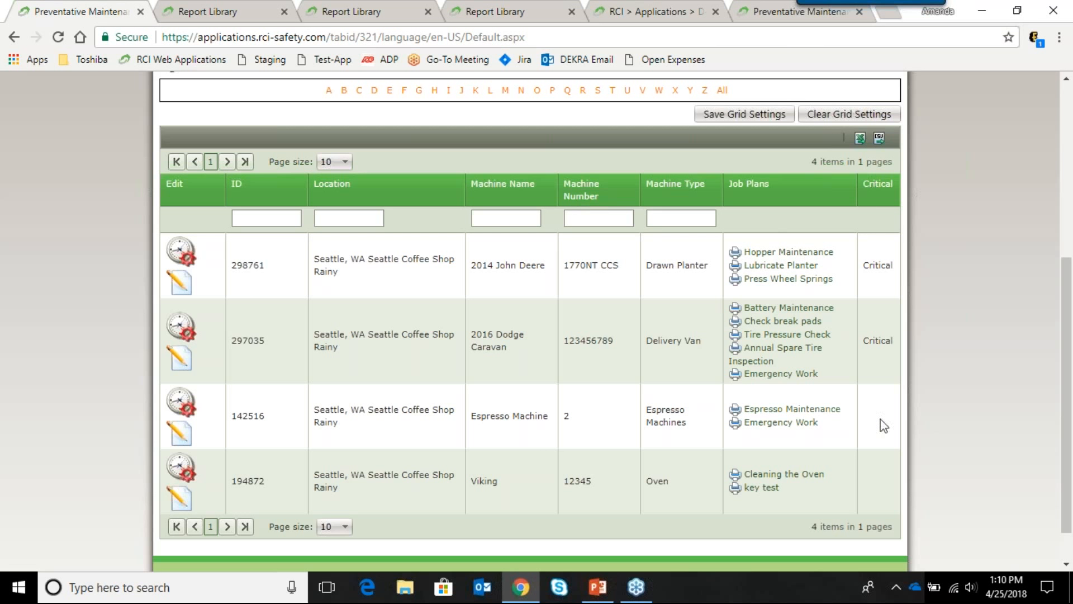
scroll(430, 273, "up", 2)
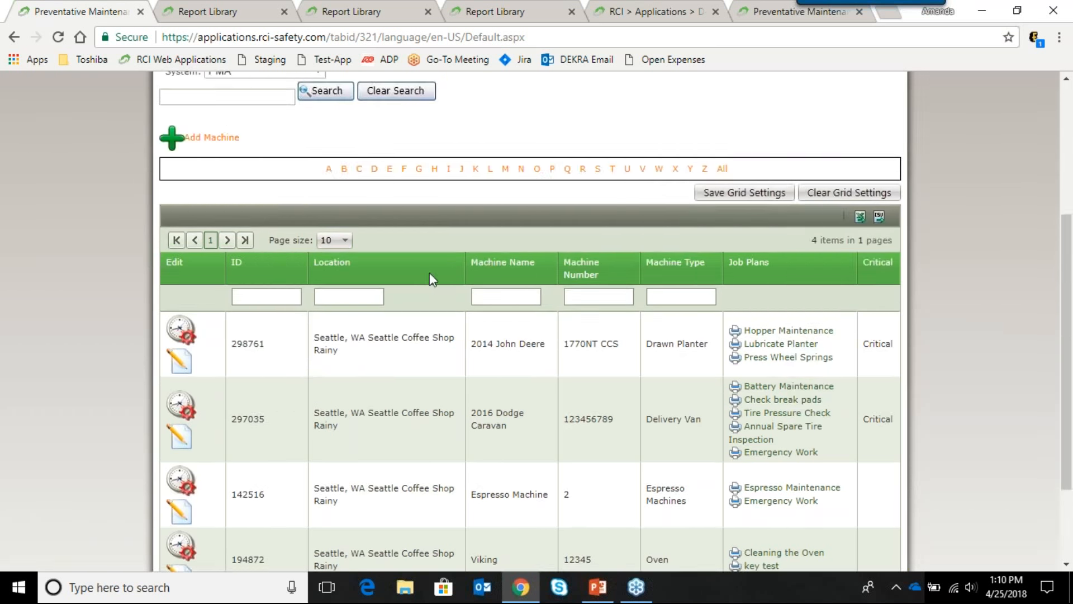
right_click(427, 272)
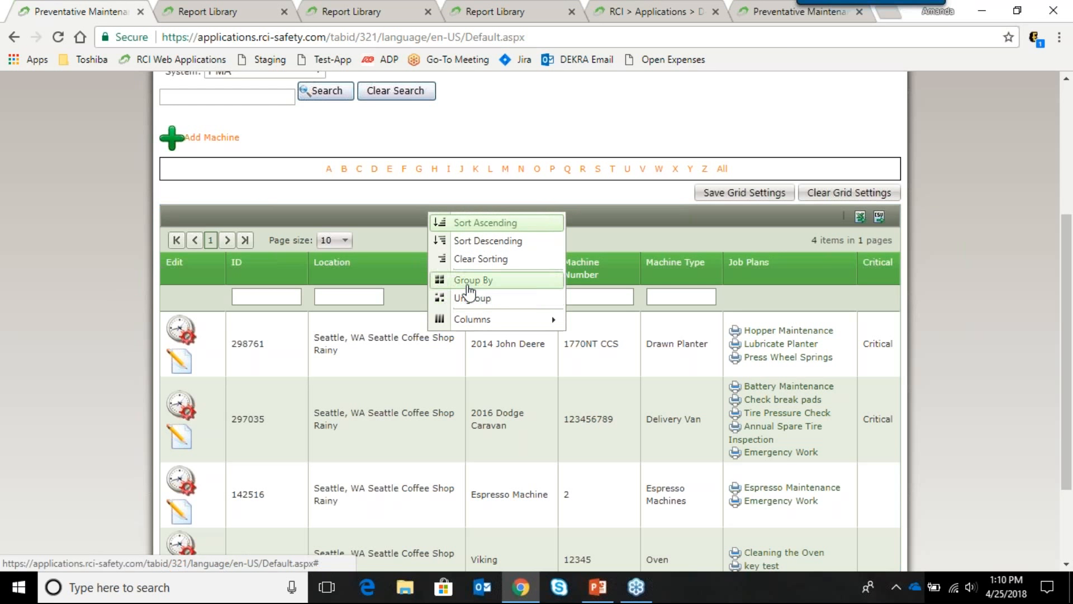
mouse_move(474, 319)
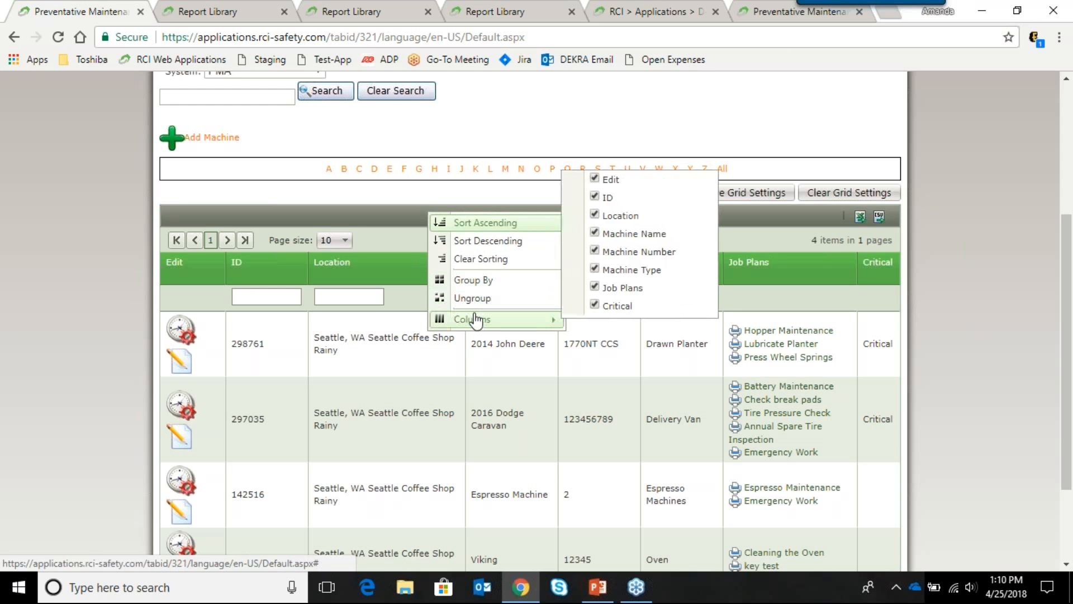
left_click(595, 304)
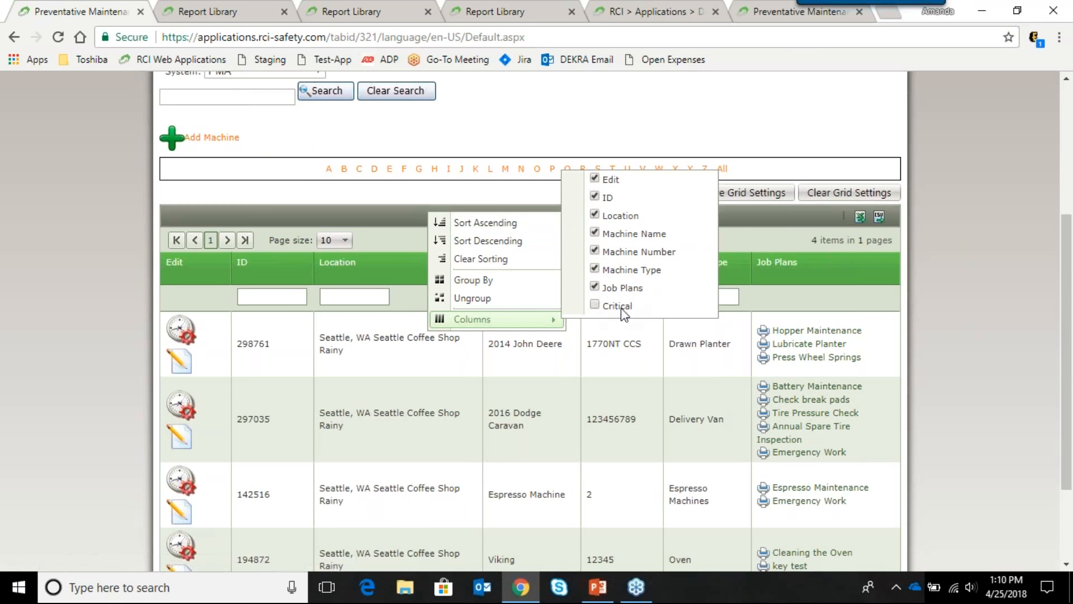
left_click(622, 308)
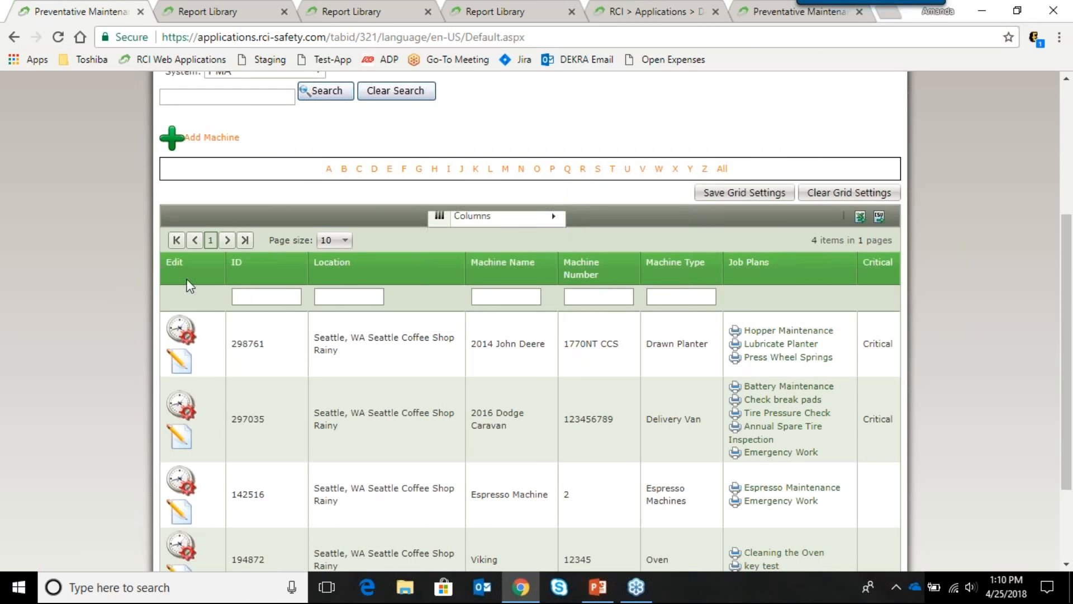
scroll(278, 299, "down", 2)
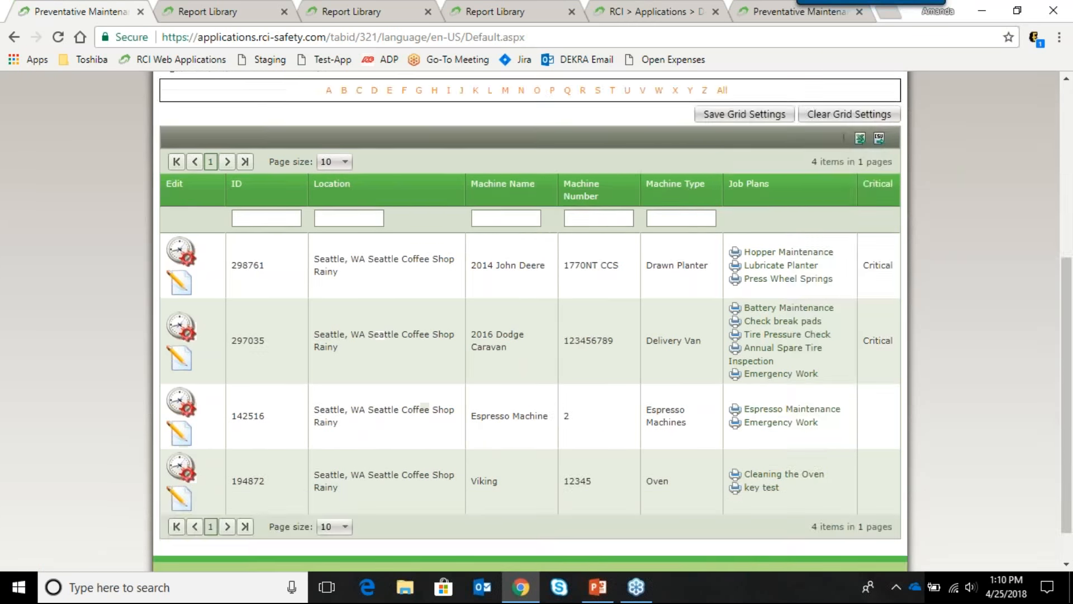
left_click(502, 219)
type("2014")
key("Return")
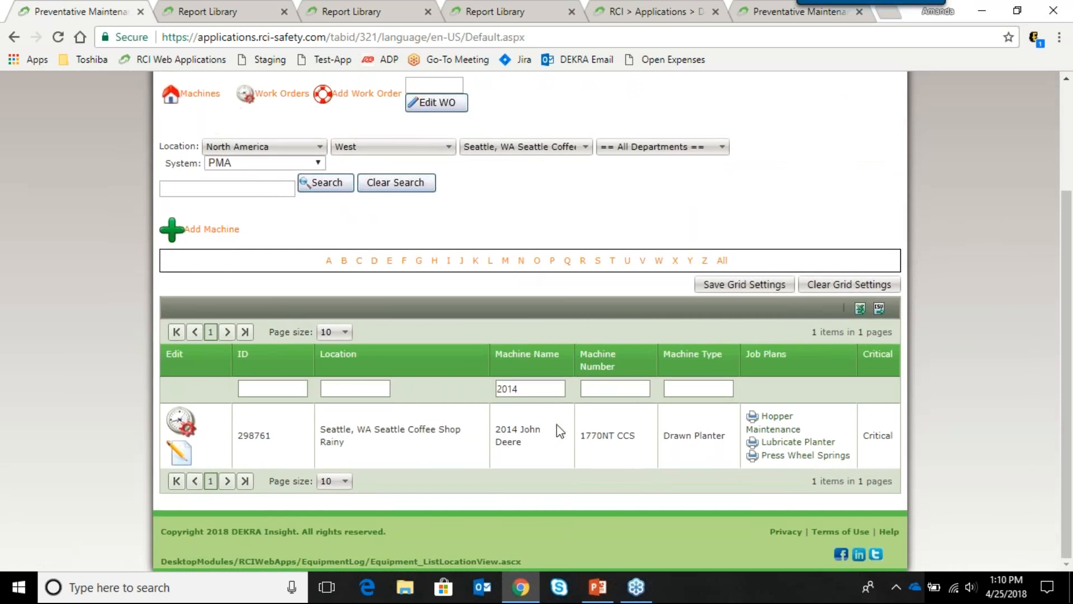
double_click(539, 388)
key("BackSpace")
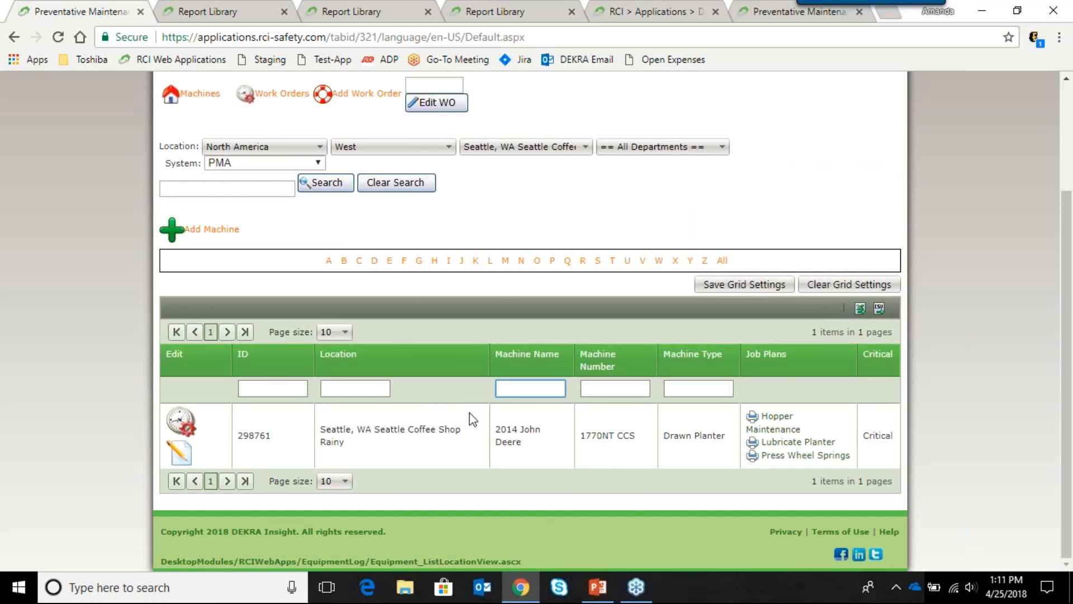
left_click(449, 375)
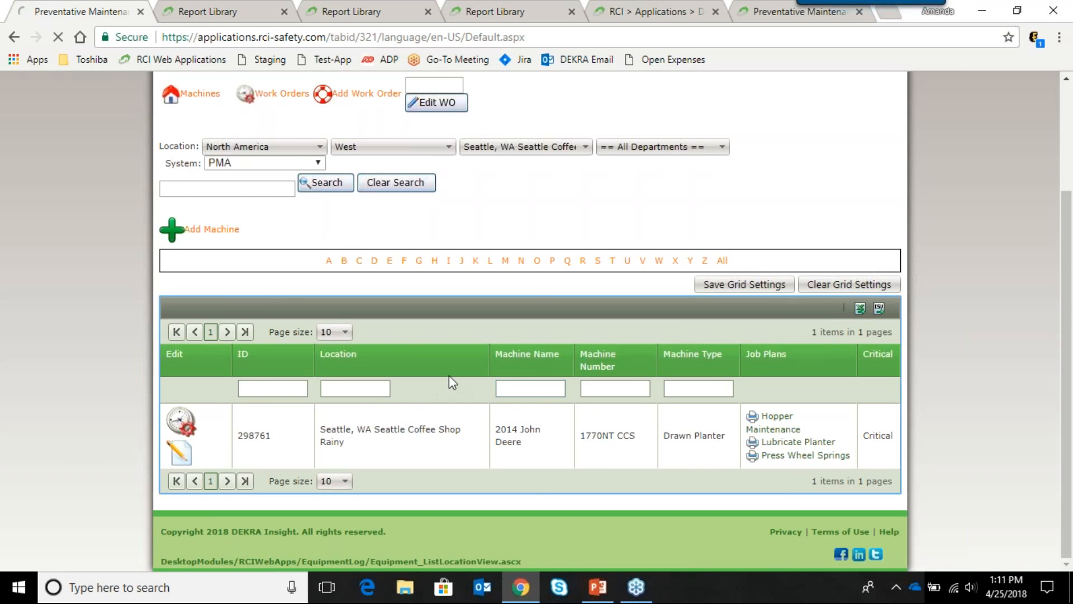
scroll(455, 389, "down", 5)
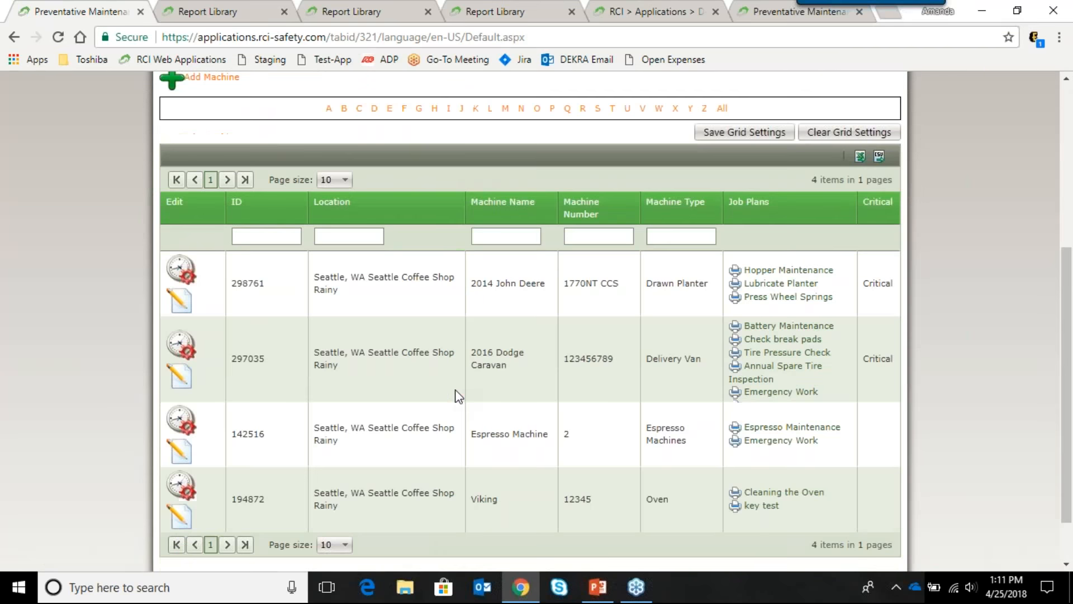
scroll(455, 389, "up", 4)
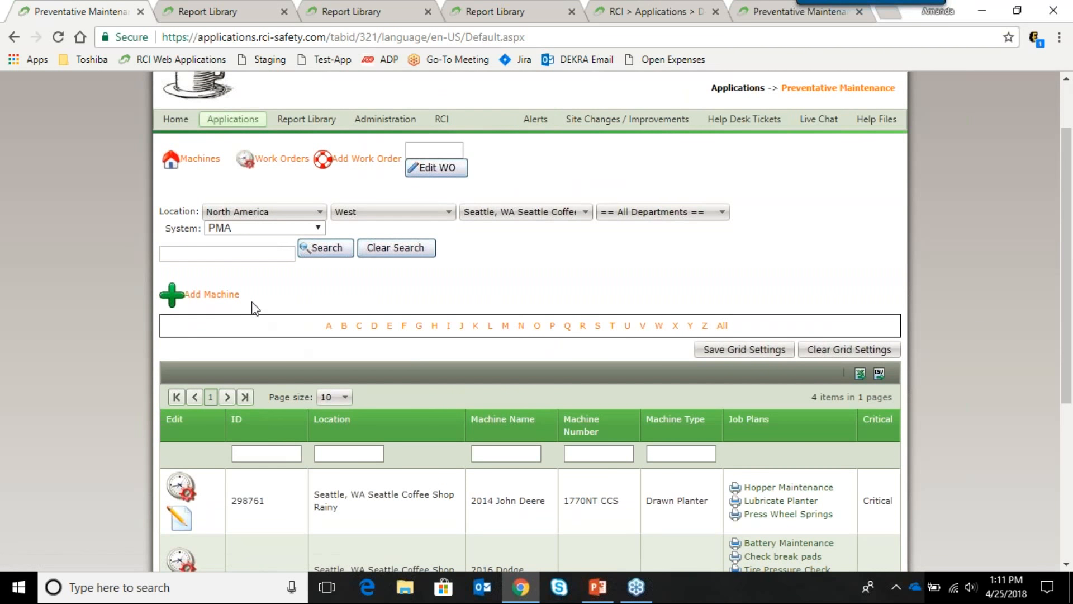
left_click(193, 296)
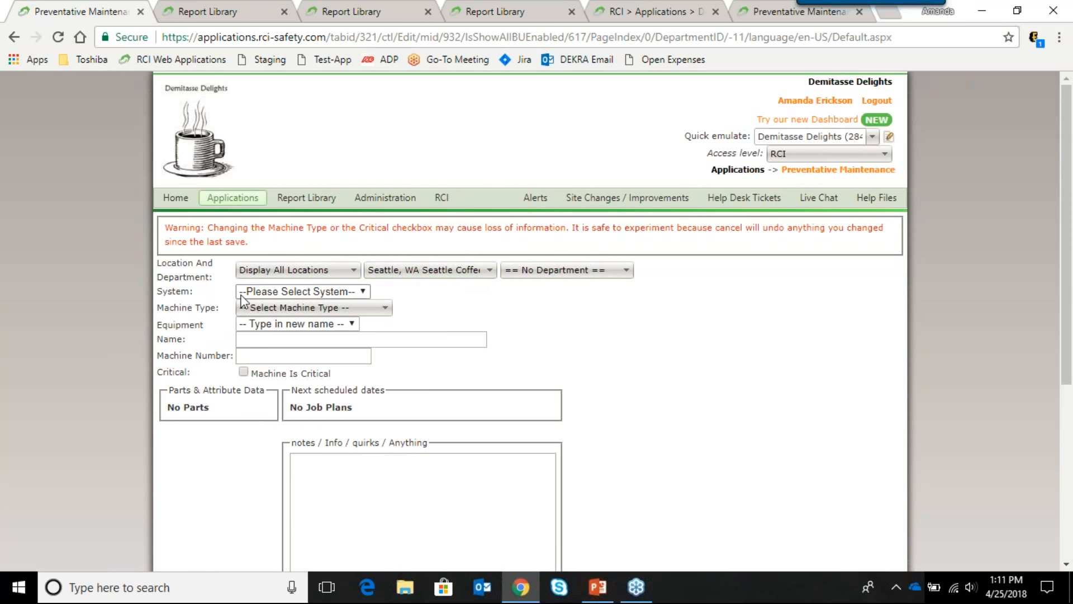
Step: Scroll down through the blank new-machine form
scroll(134, 320, "down", 1)
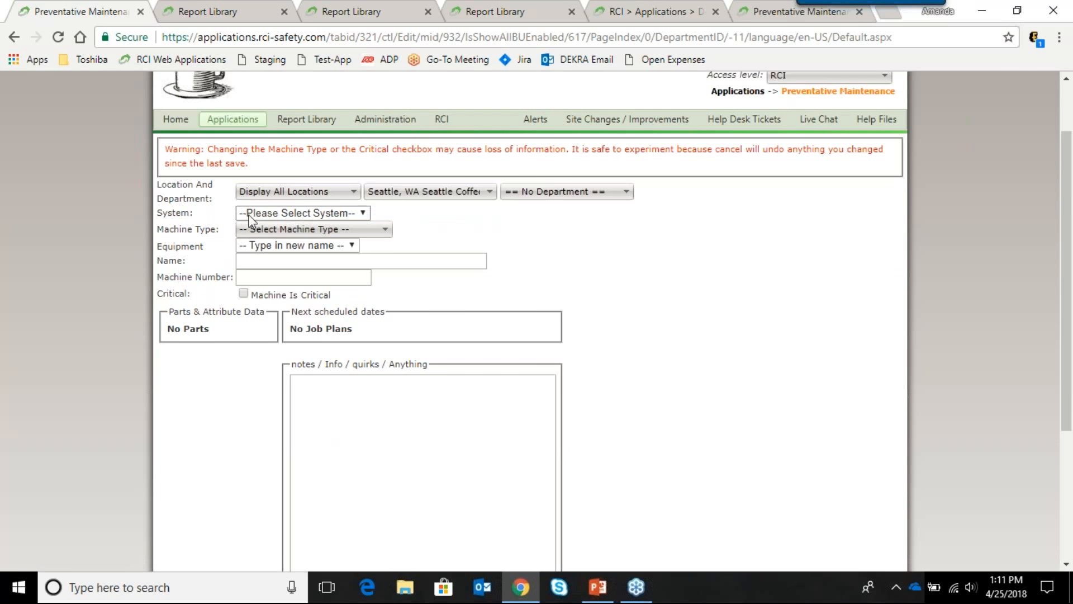
Step: Choose PMA as the System and Delivery Van as the Machine Type
left_click(271, 213)
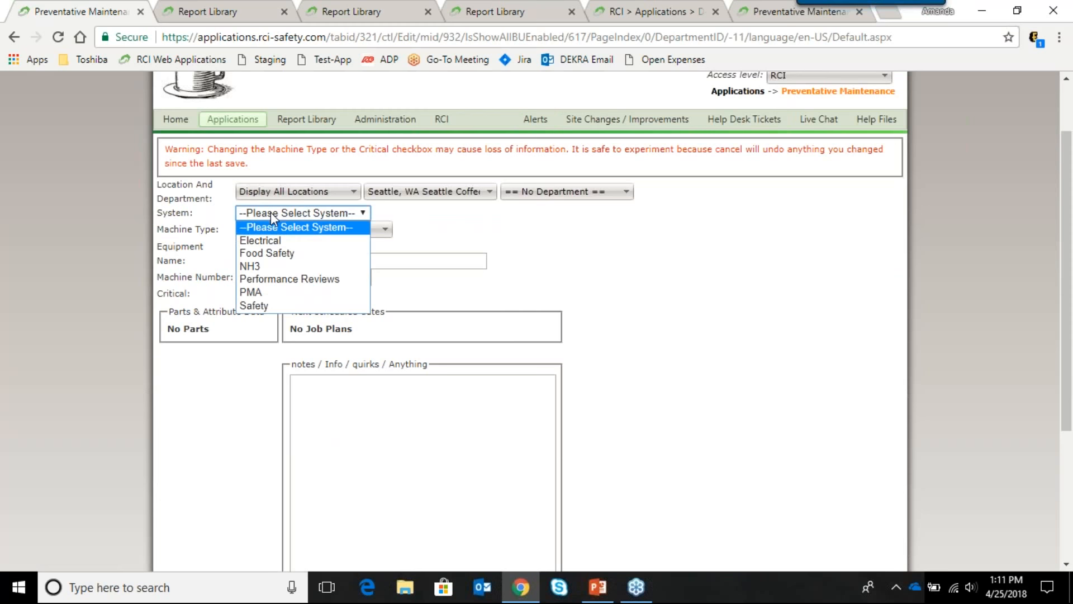
left_click(261, 296)
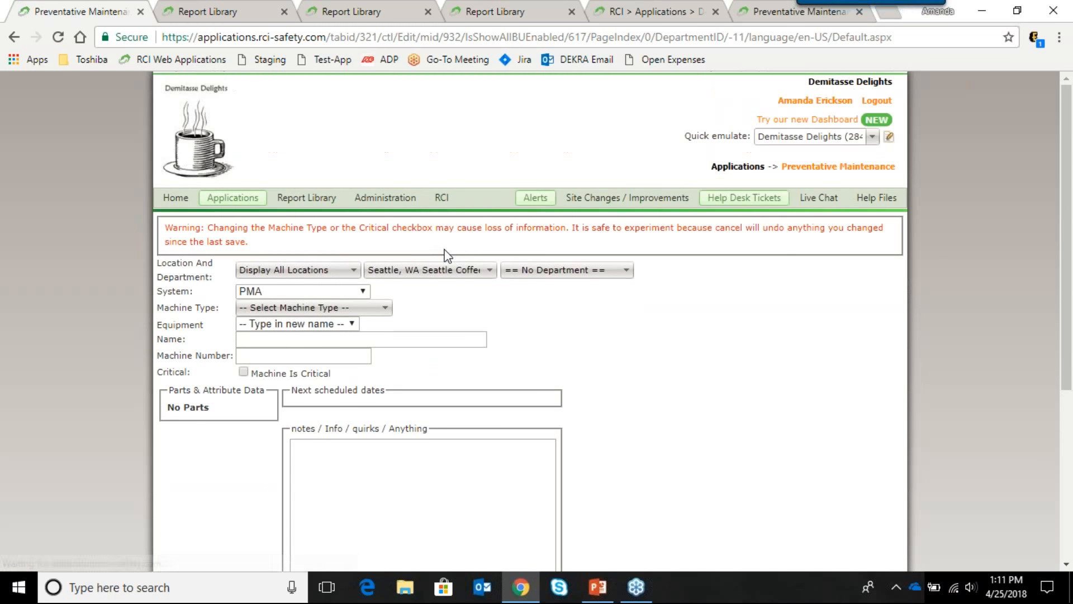
left_click(284, 307)
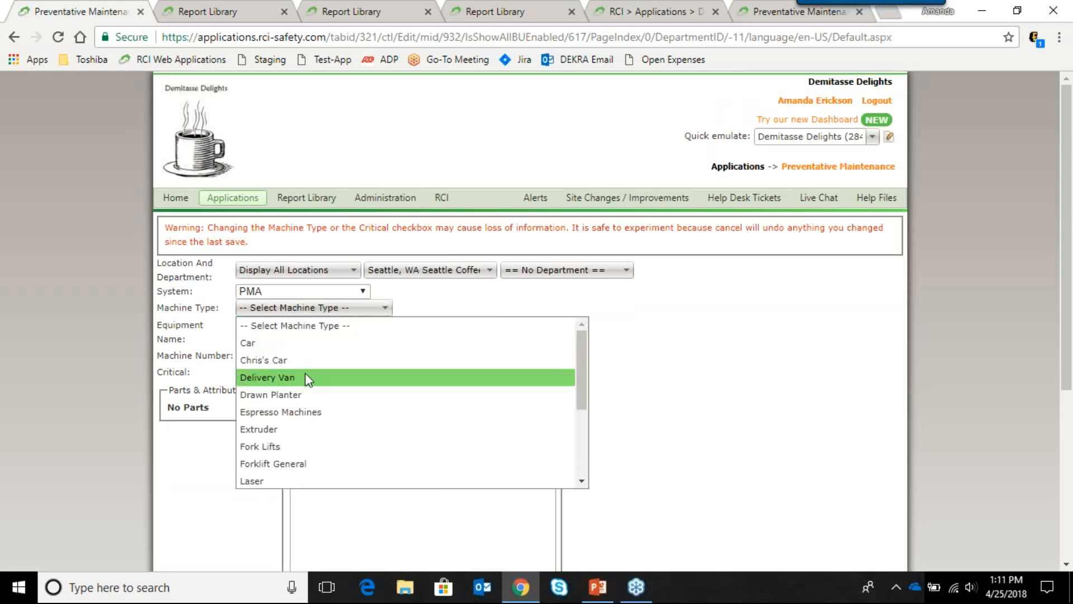
left_click(306, 377)
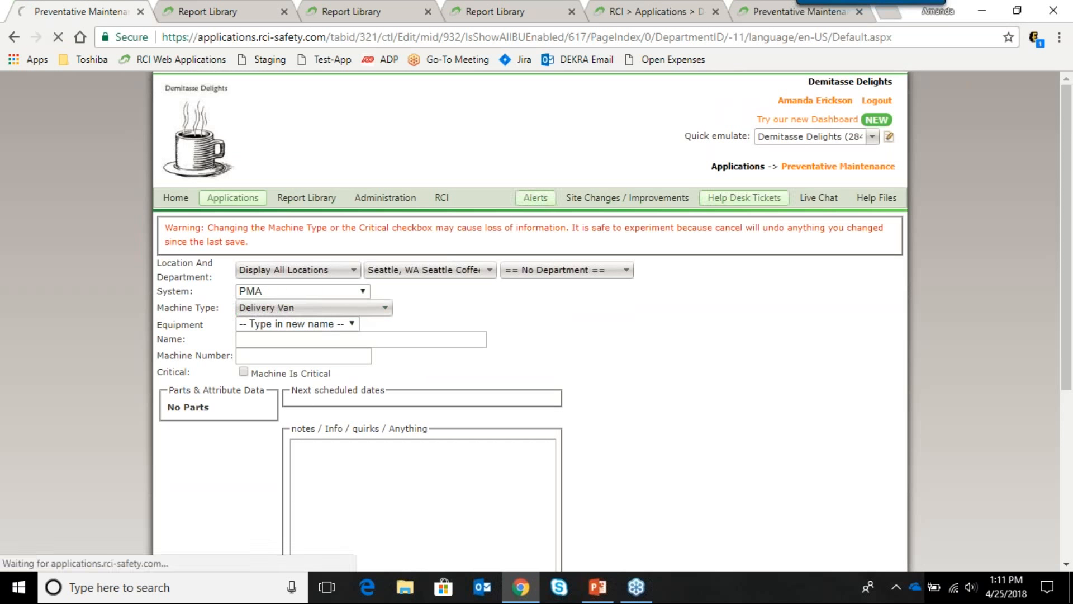
scroll(323, 288, "down", 3)
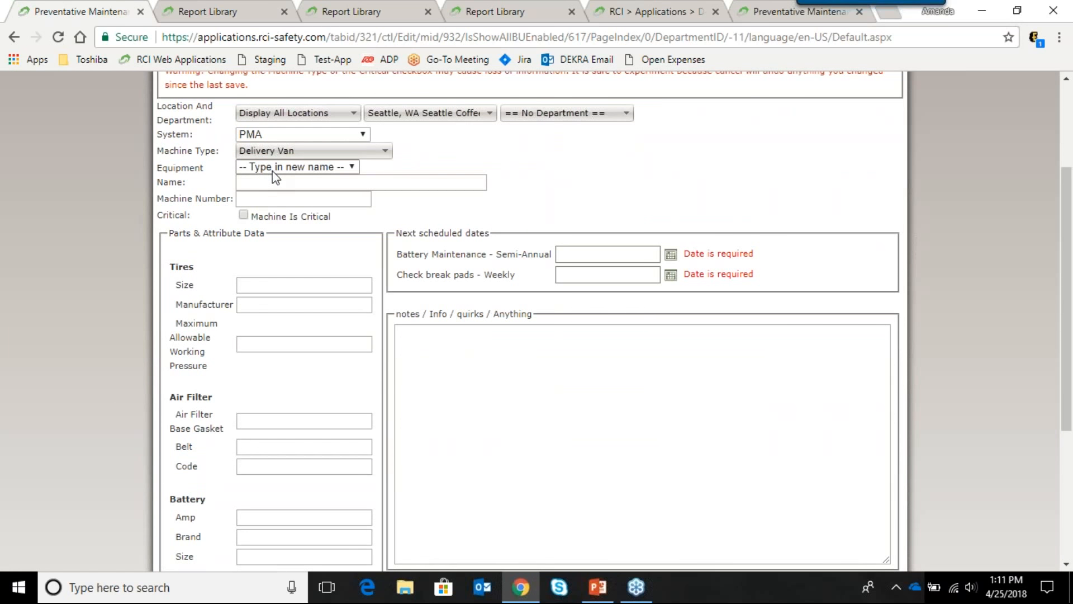
Step: Keep Equipment on 'Type in new name' and enter the name Dodge Caravan
left_click(274, 170)
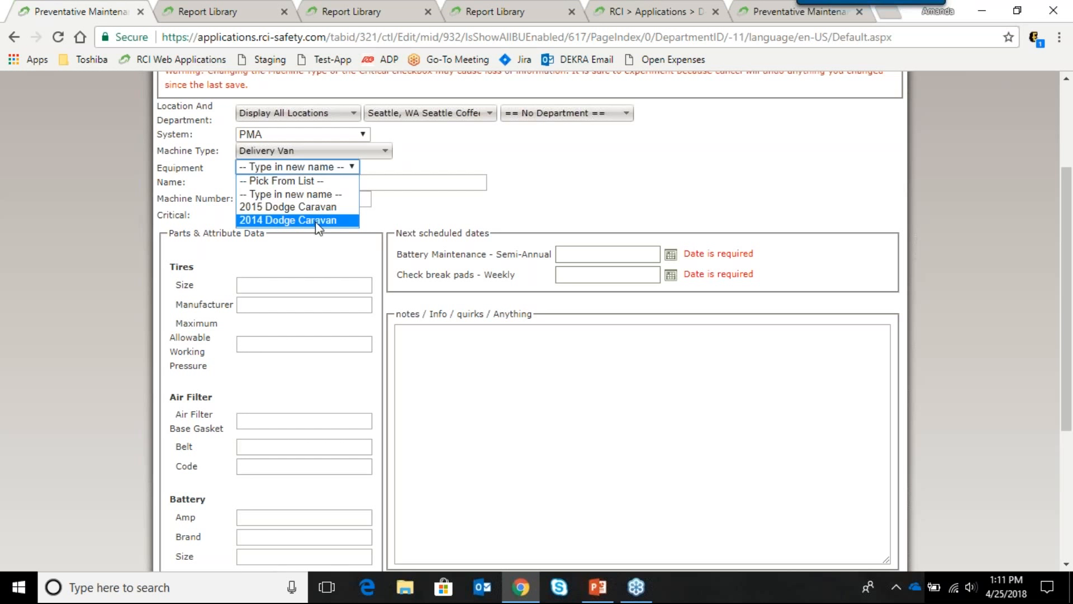
left_click(423, 174)
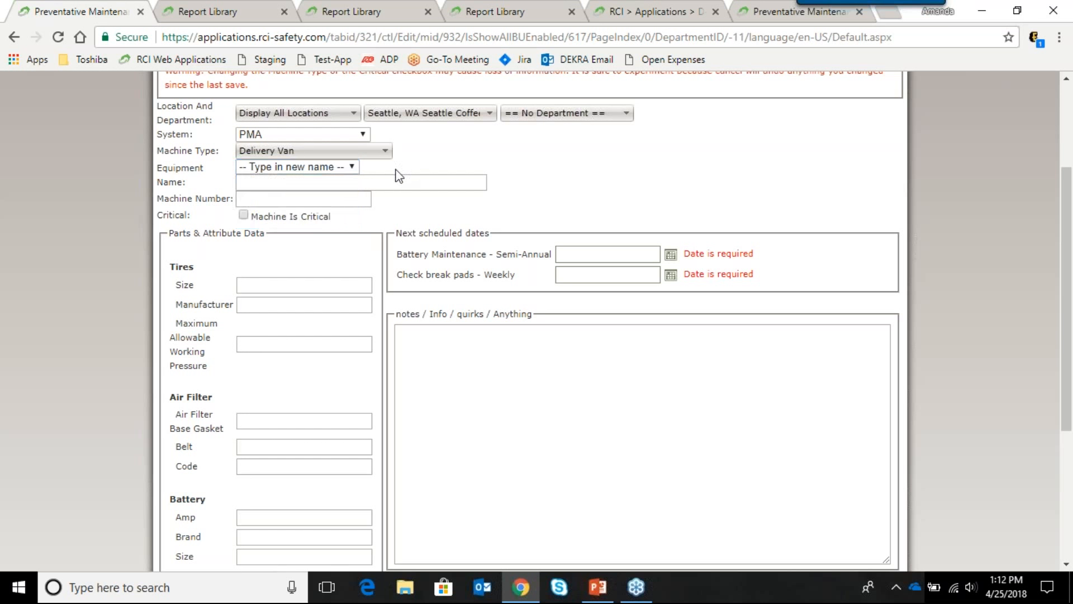
left_click(332, 181)
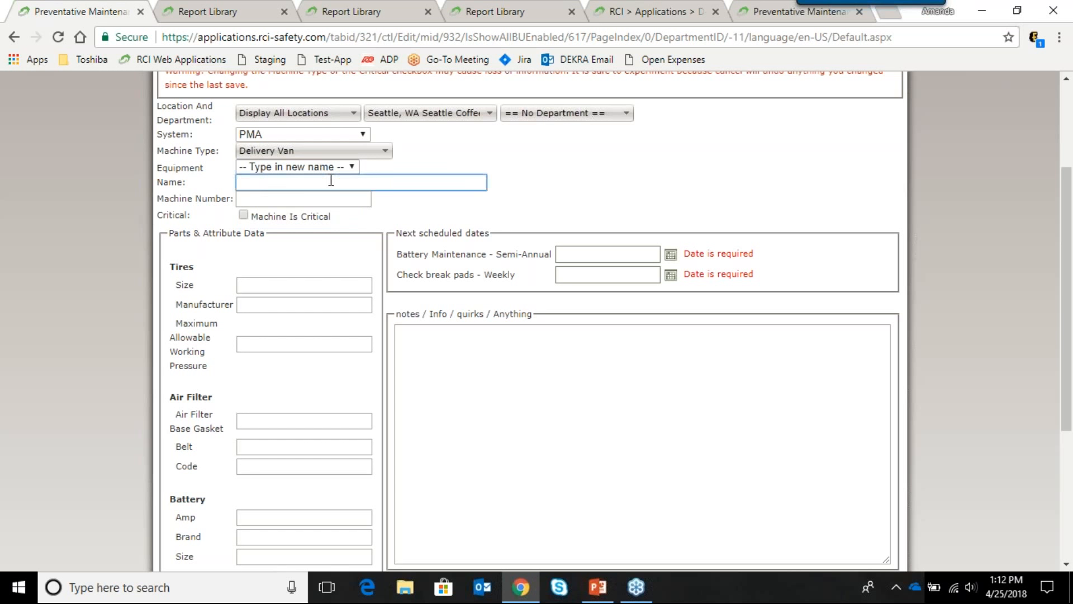
type("Dodge Caravan")
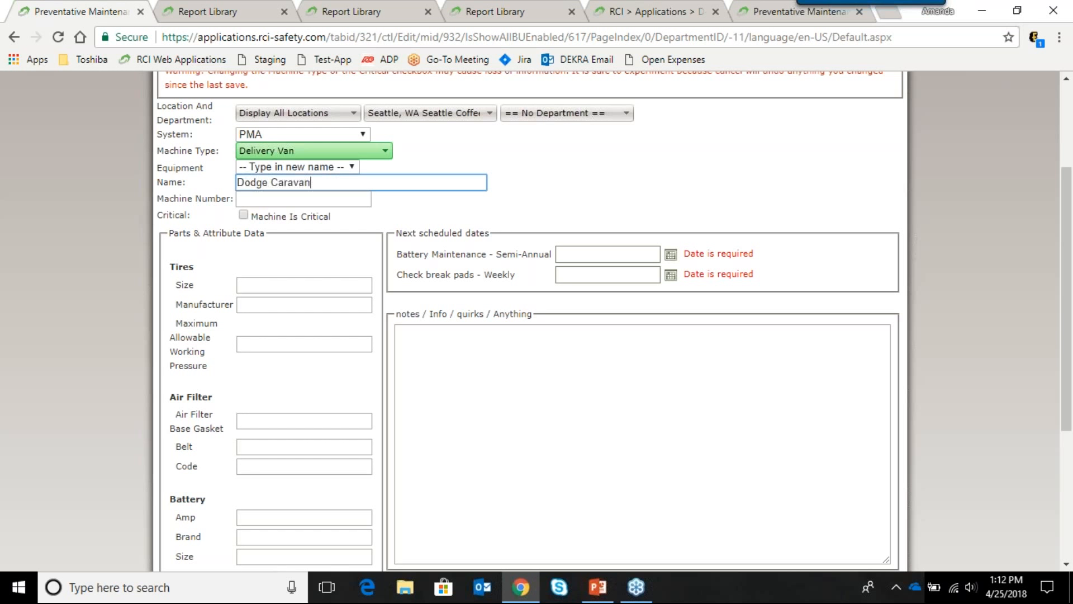
left_click(497, 200)
scroll(497, 202, "down", 2)
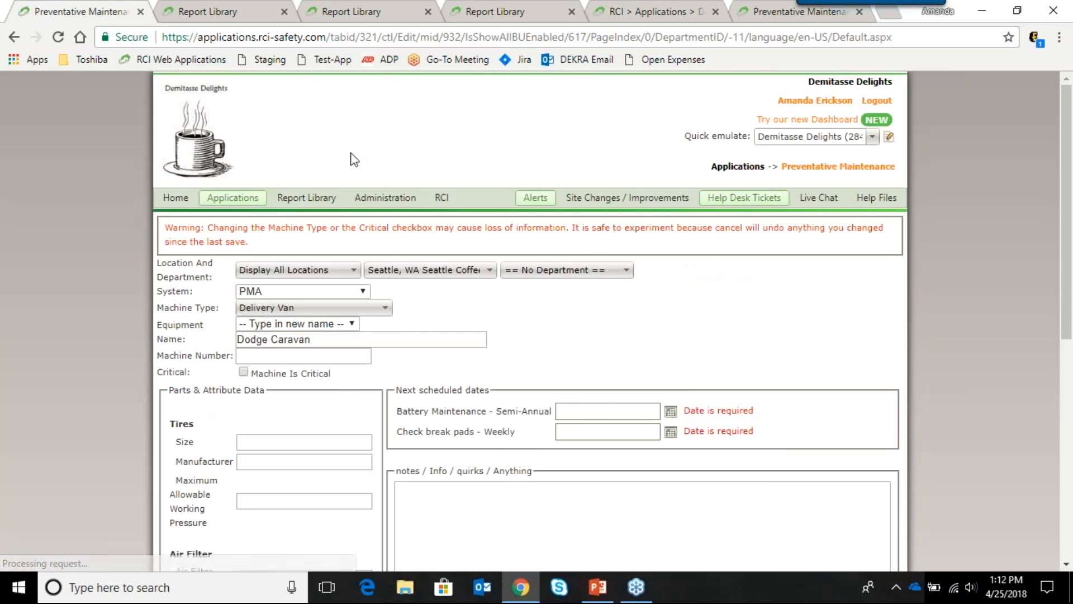
scroll(1069, 321, "down", 1)
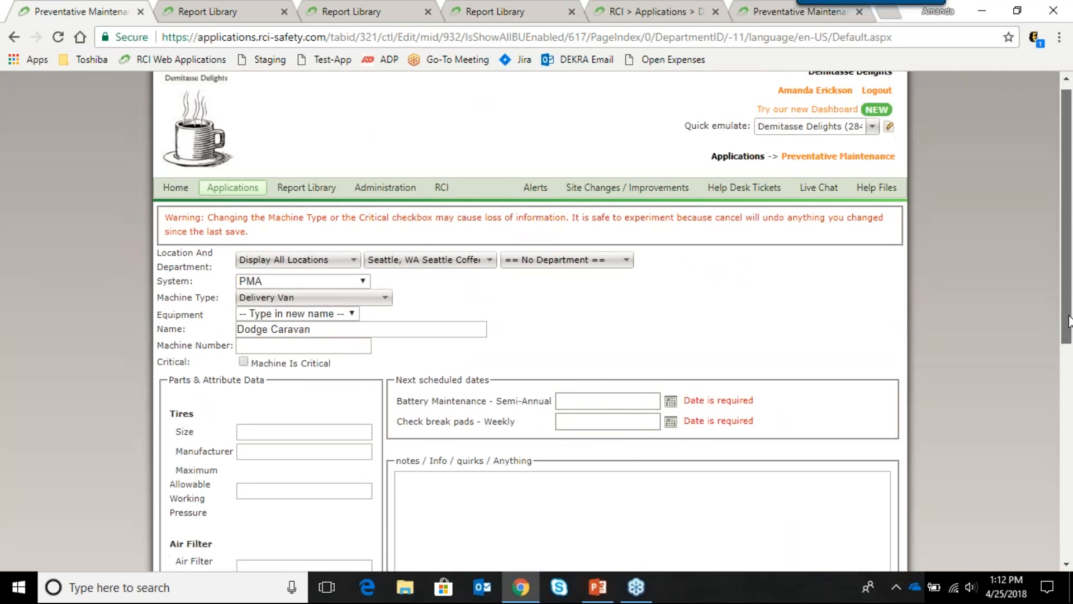
scroll(1069, 321, "down", 3)
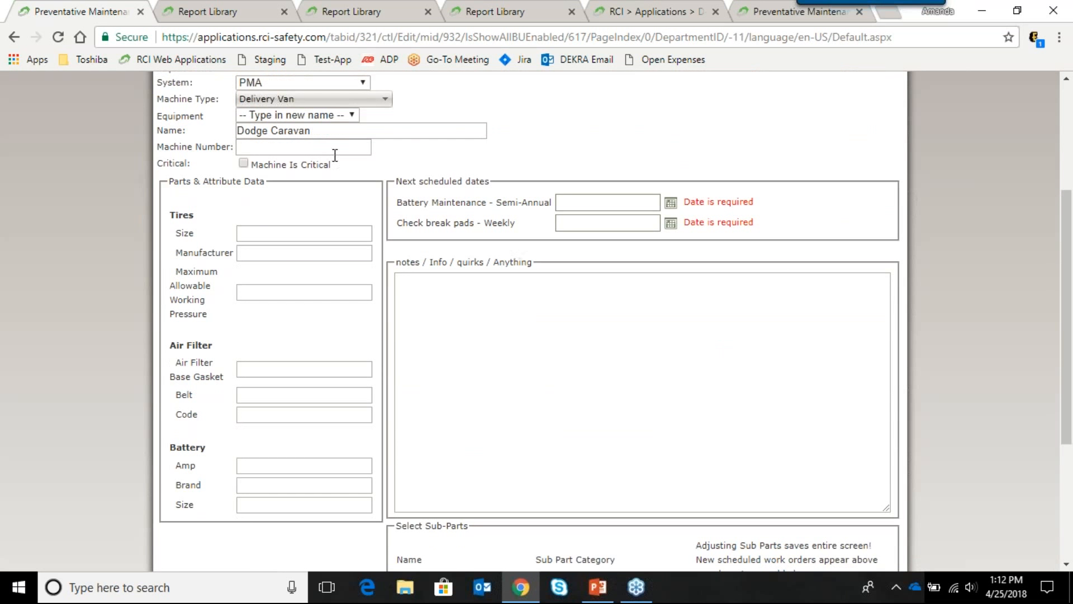
left_click(334, 147)
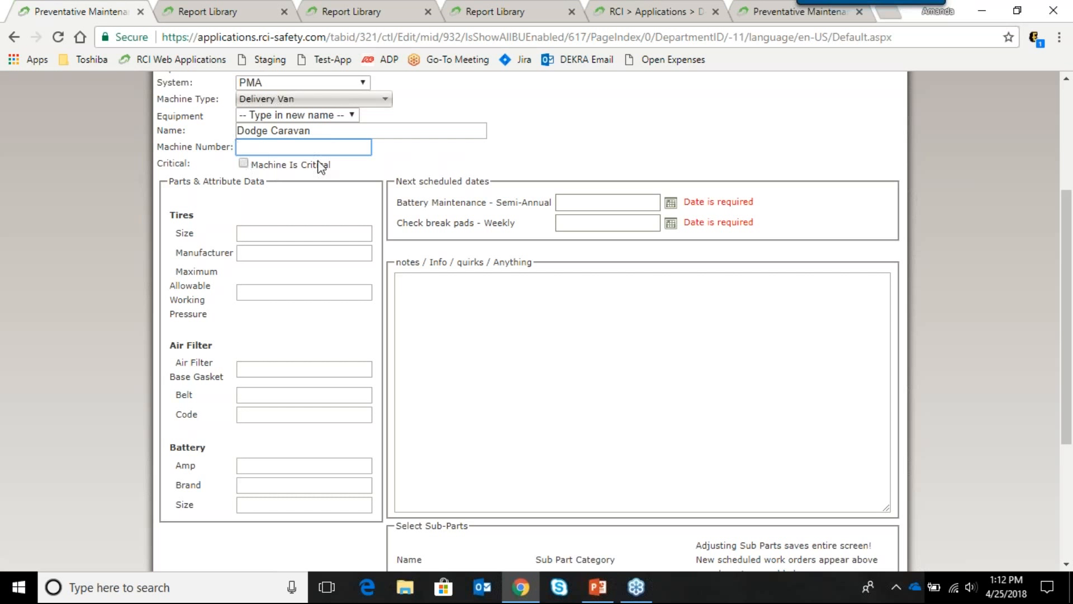
left_click(244, 162)
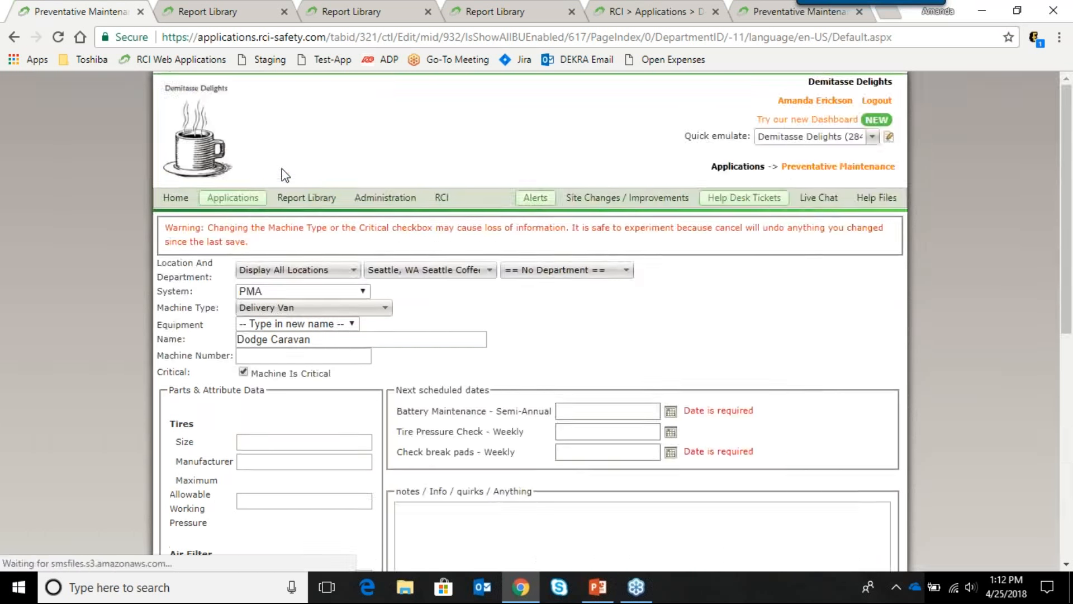
scroll(282, 173, "down", 2)
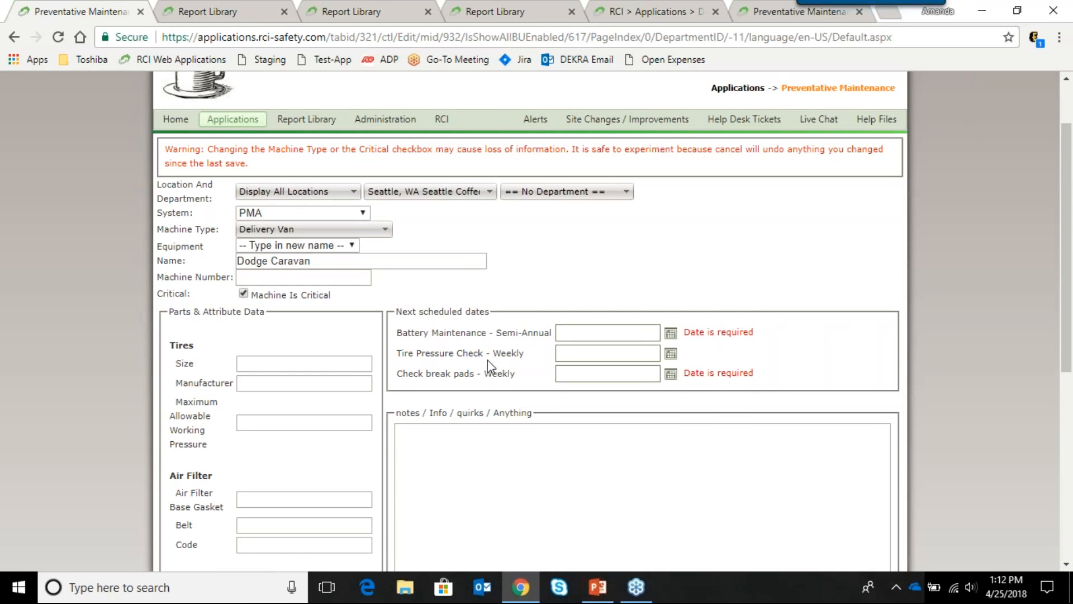
left_click(243, 294)
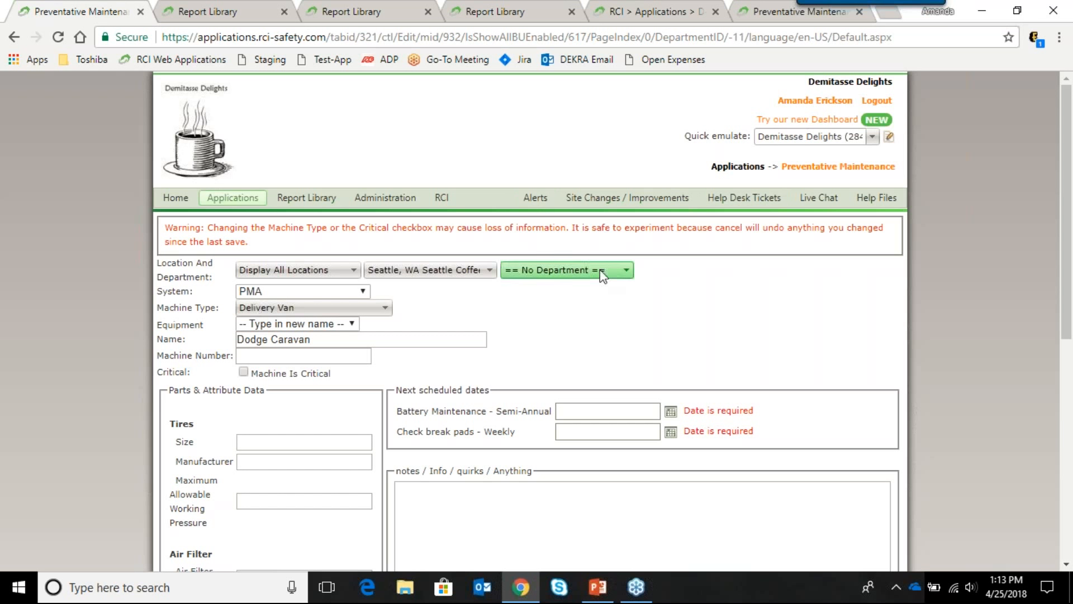
scroll(585, 326, "down", 3)
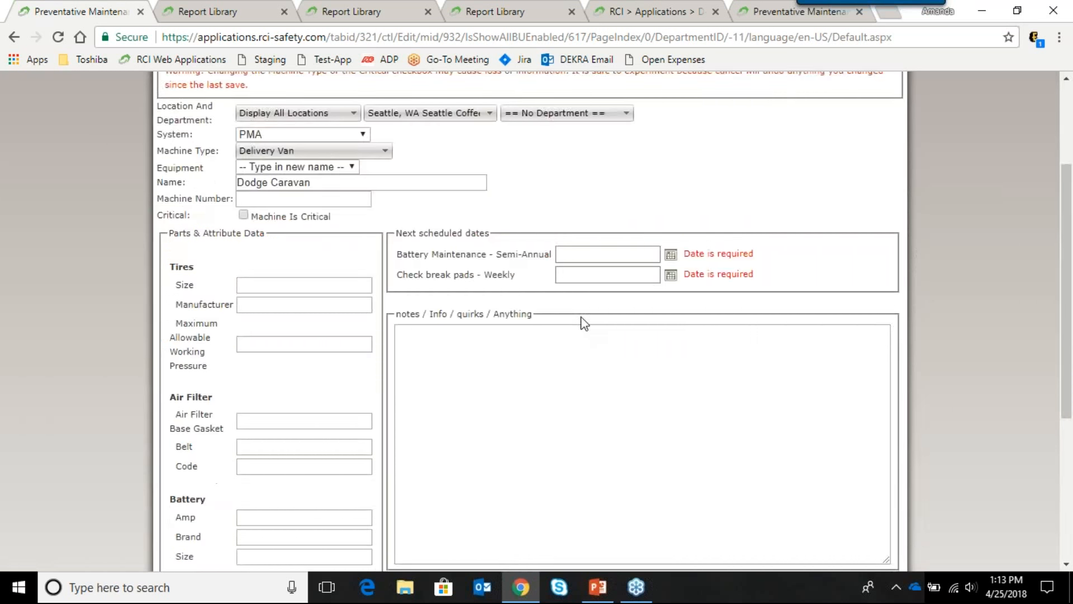
Step: Under Tires, enter Size 225/65R17 and Manufacturer Altimax RT43
scroll(572, 324, "down", 1)
scroll(276, 147, "up", 1)
scroll(257, 257, "down", 2)
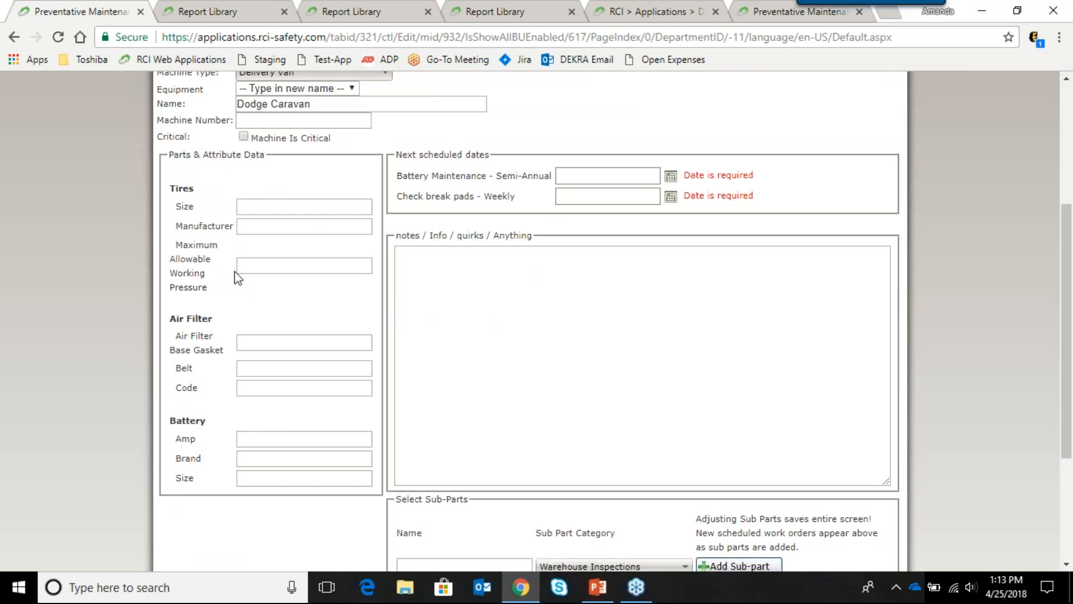
left_click(255, 209)
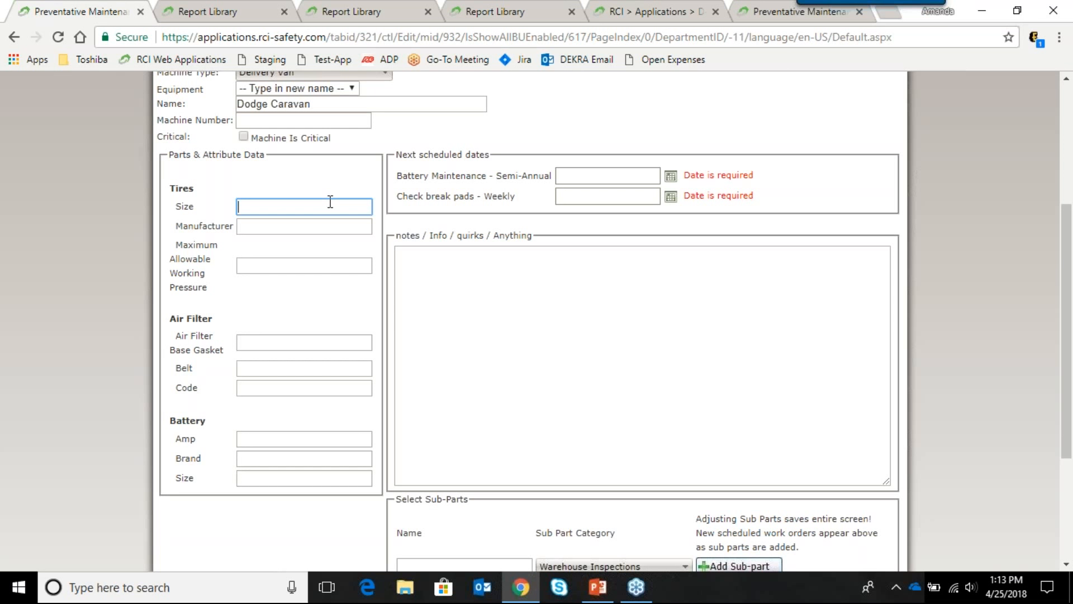
type("225/65R17")
key("Tab")
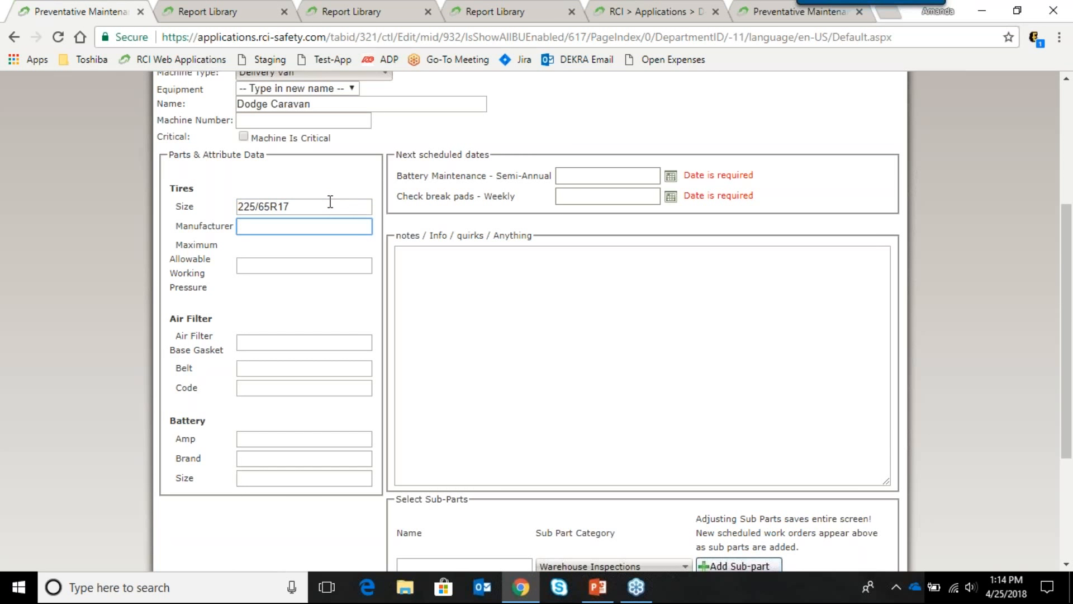
type("Altimax RT43")
left_click(282, 145)
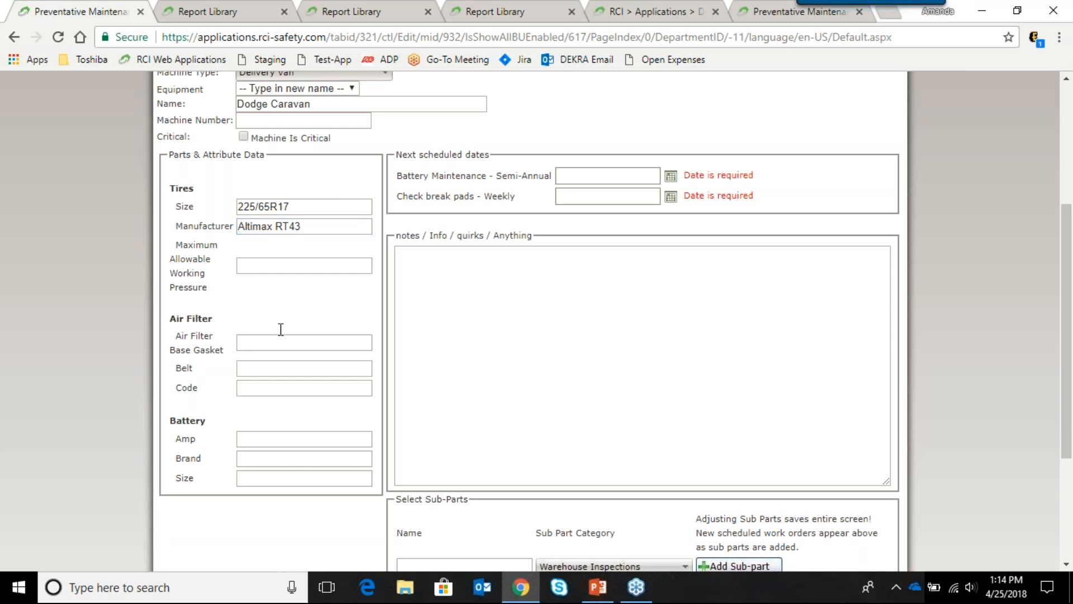
scroll(302, 369, "up", 3)
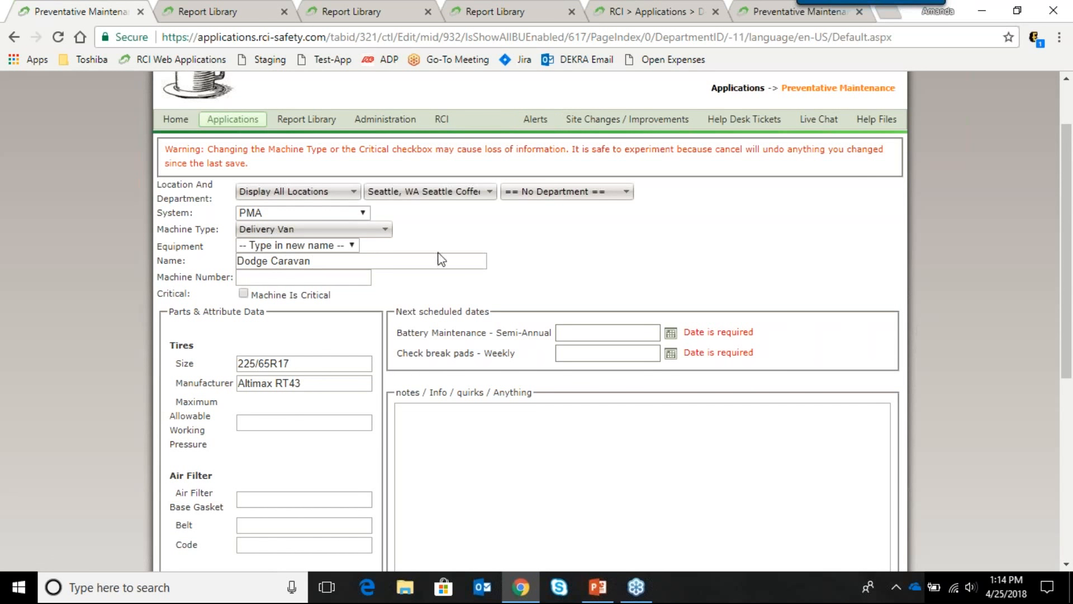
scroll(537, 261, "down", 4)
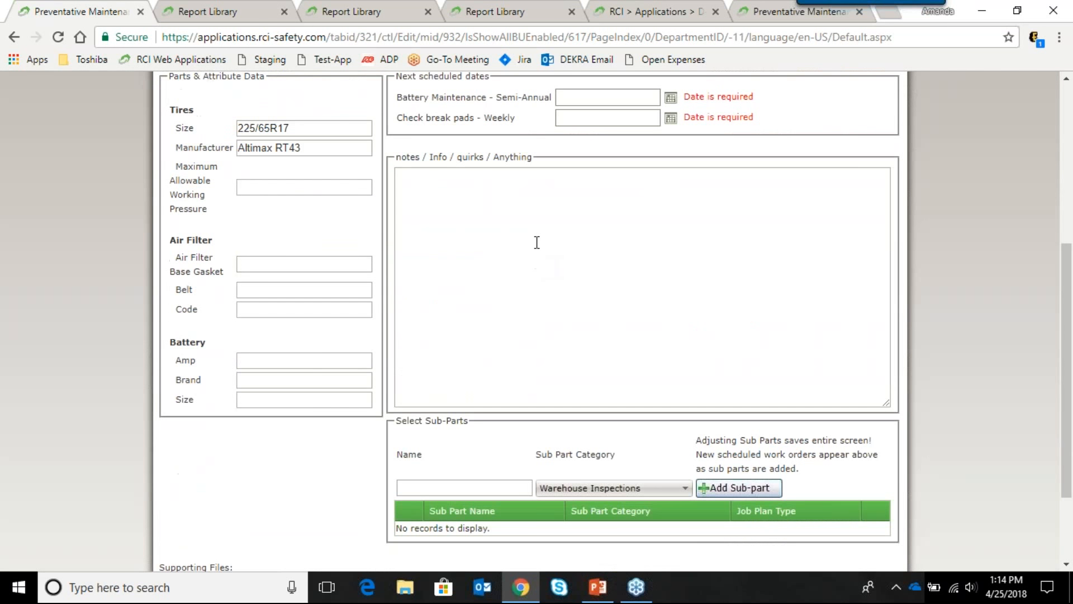
scroll(537, 242, "up", 1)
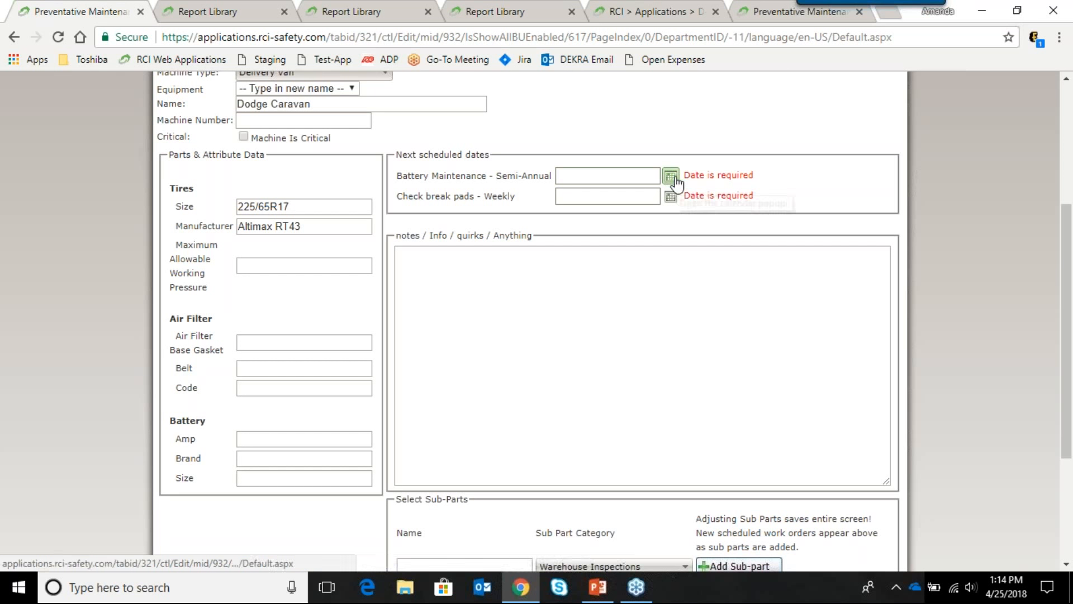
Step: Pick April 25 for Battery Maintenance and April 26 for Check break pads
left_click(672, 178)
scroll(637, 173, "up", 3)
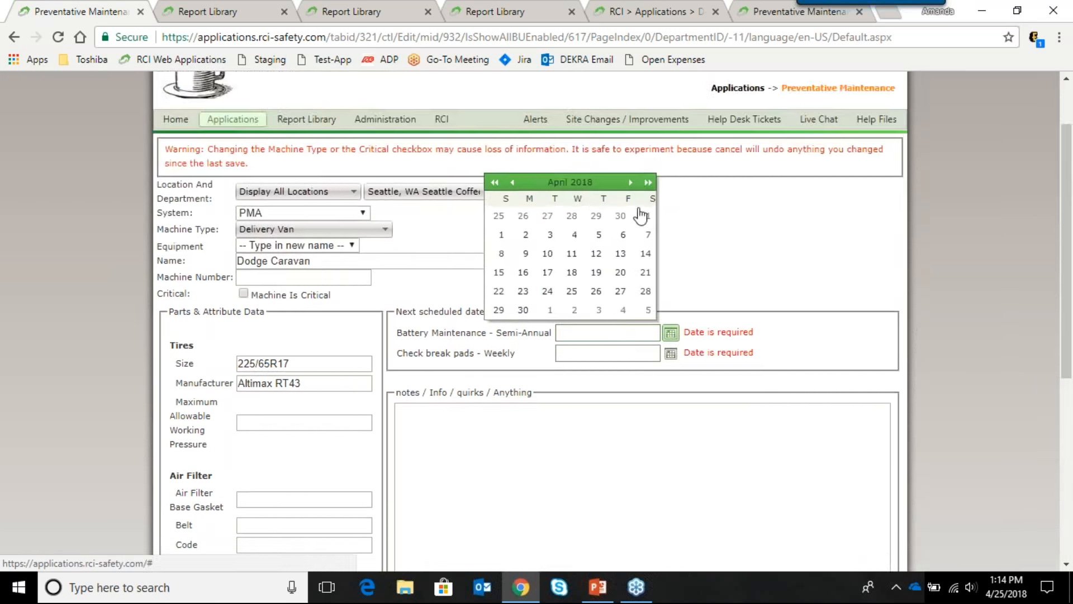
left_click(573, 293)
scroll(729, 328, "down", 2)
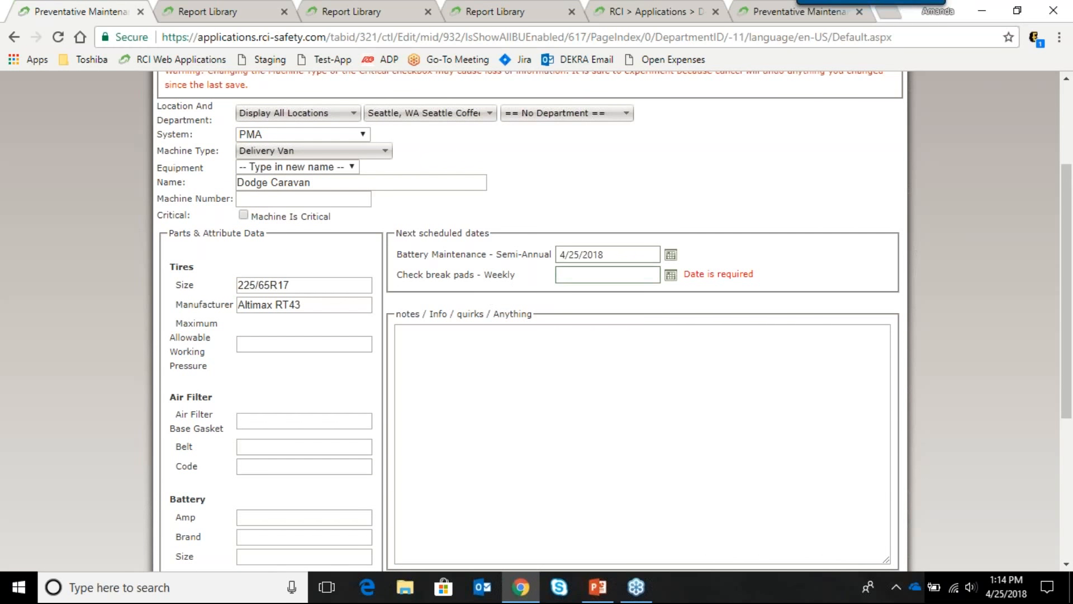
left_click(671, 275)
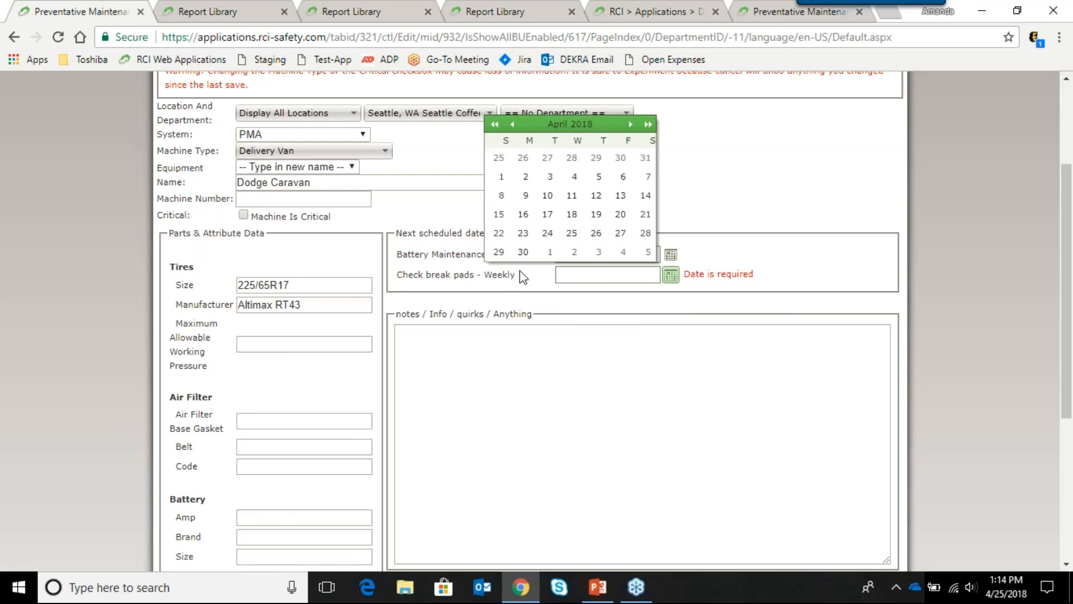
left_click(596, 232)
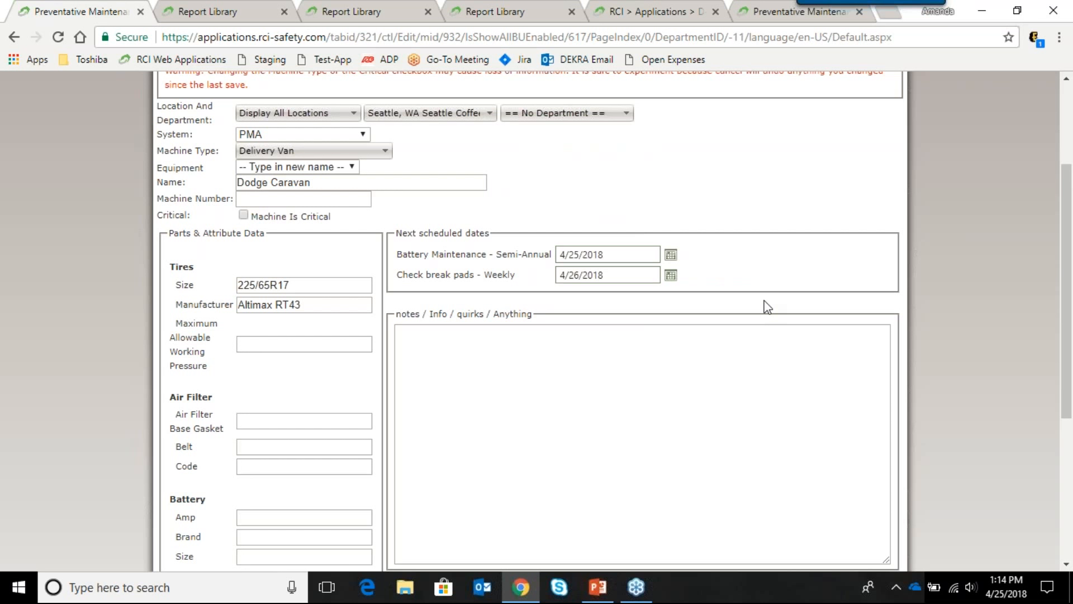
scroll(764, 305, "down", 1)
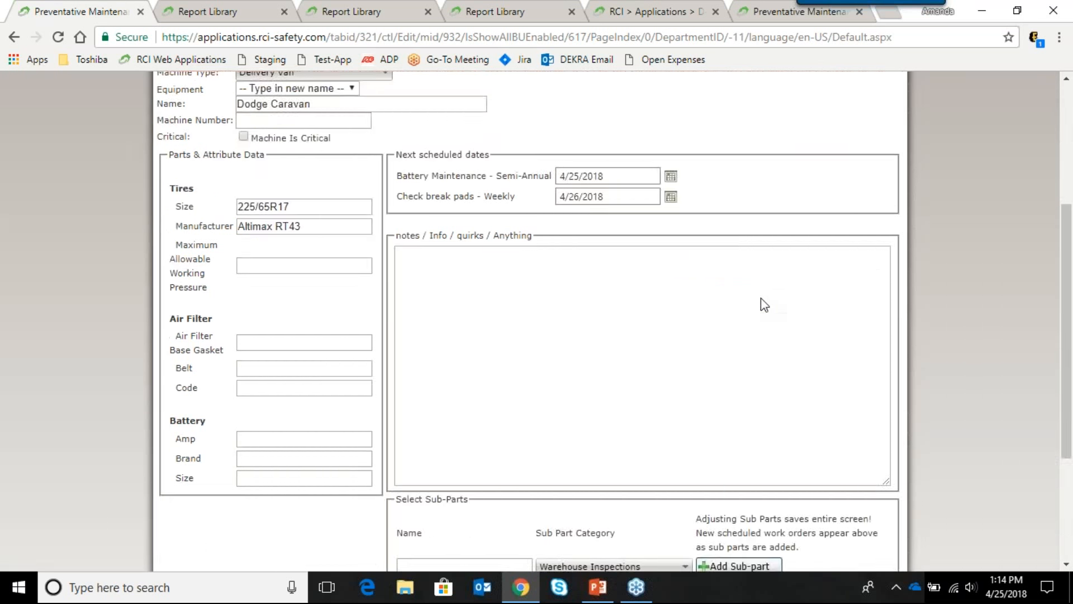
left_click(512, 295)
scroll(512, 295, "down", 1)
scroll(512, 290, "up", 1)
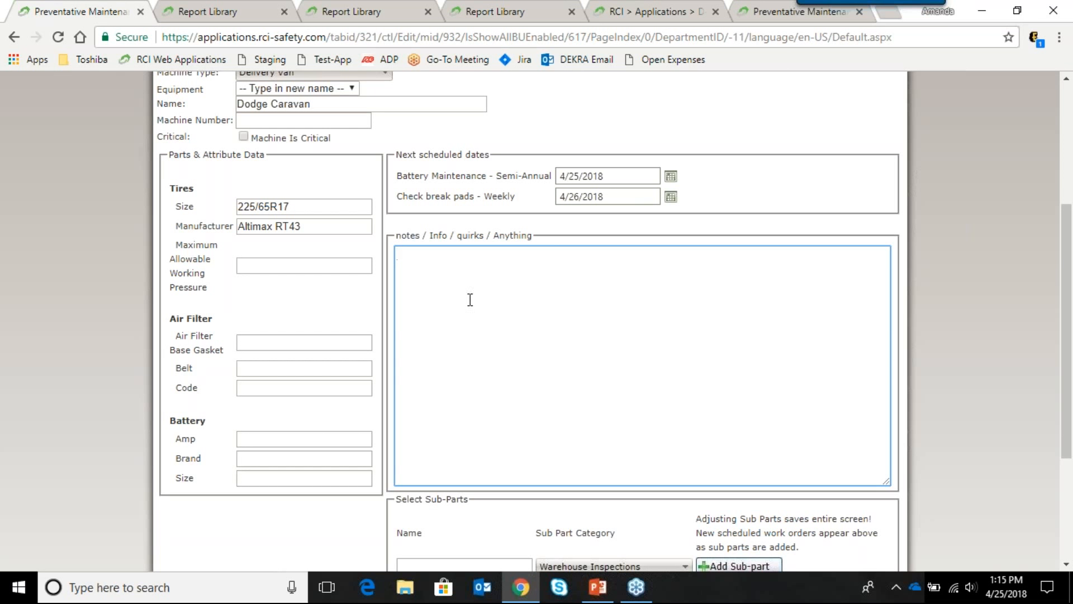
scroll(470, 300, "down", 2)
Step: Add a 'Dodge Caravan Spare Tire' sub-part in the Spare Tire category
scroll(470, 302, "down", 3)
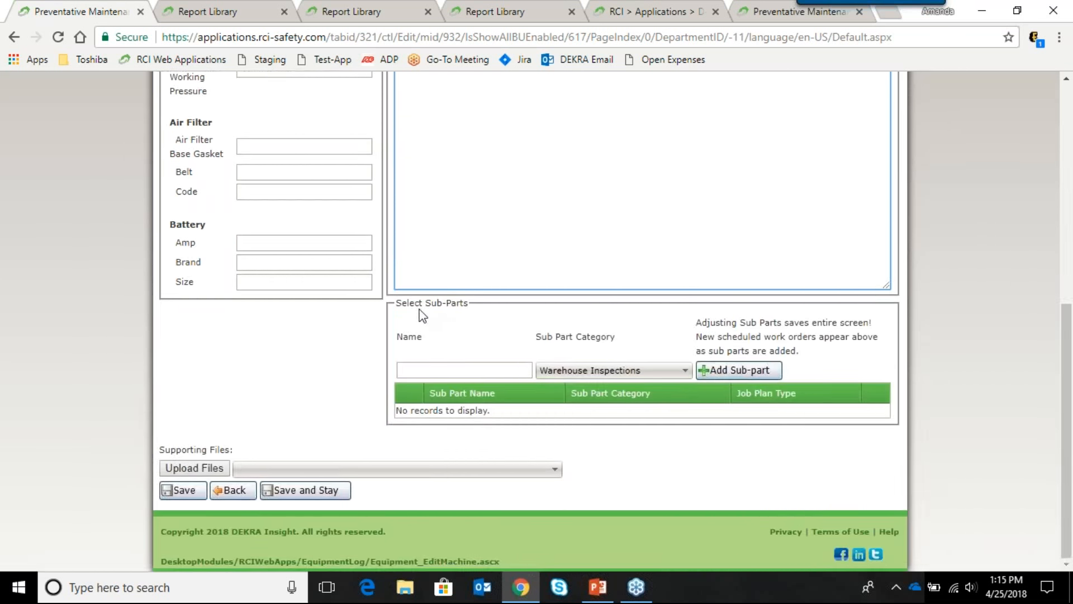
scroll(423, 316, "up", 1)
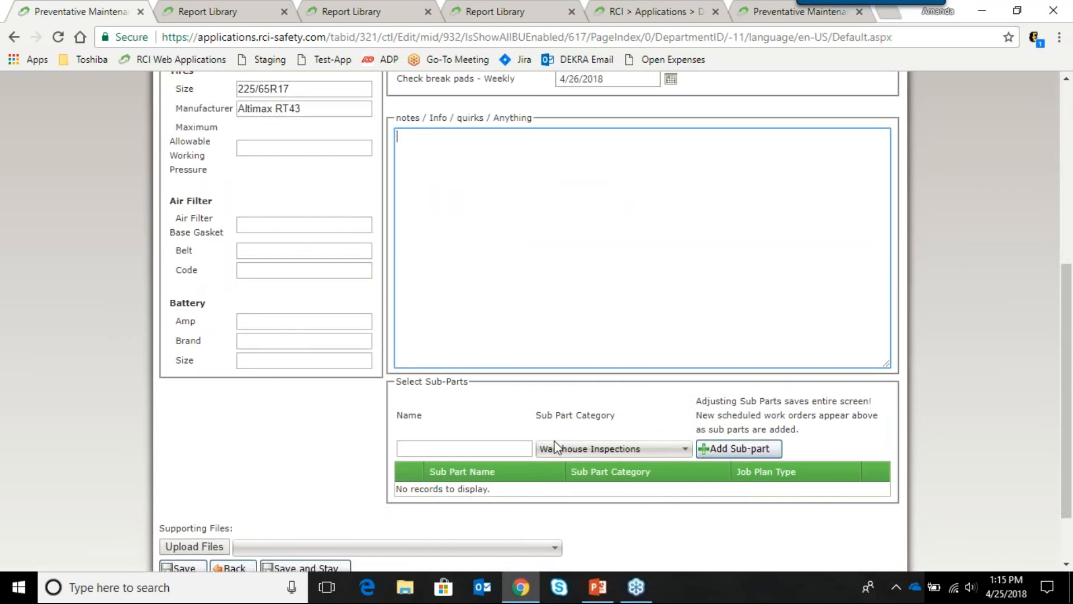
scroll(545, 445, "up", 2)
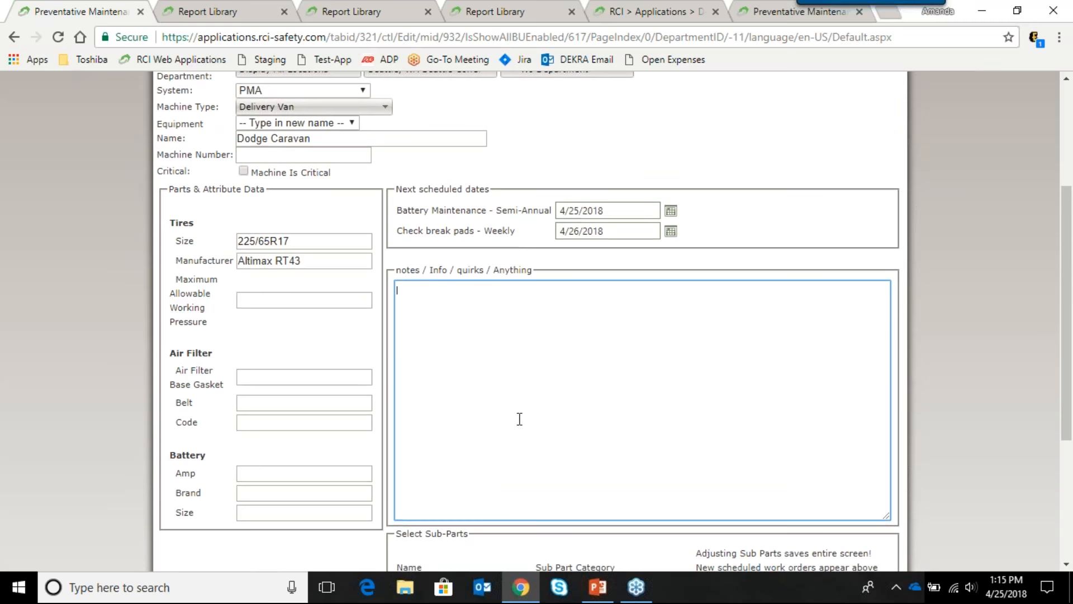
scroll(519, 418, "down", 2)
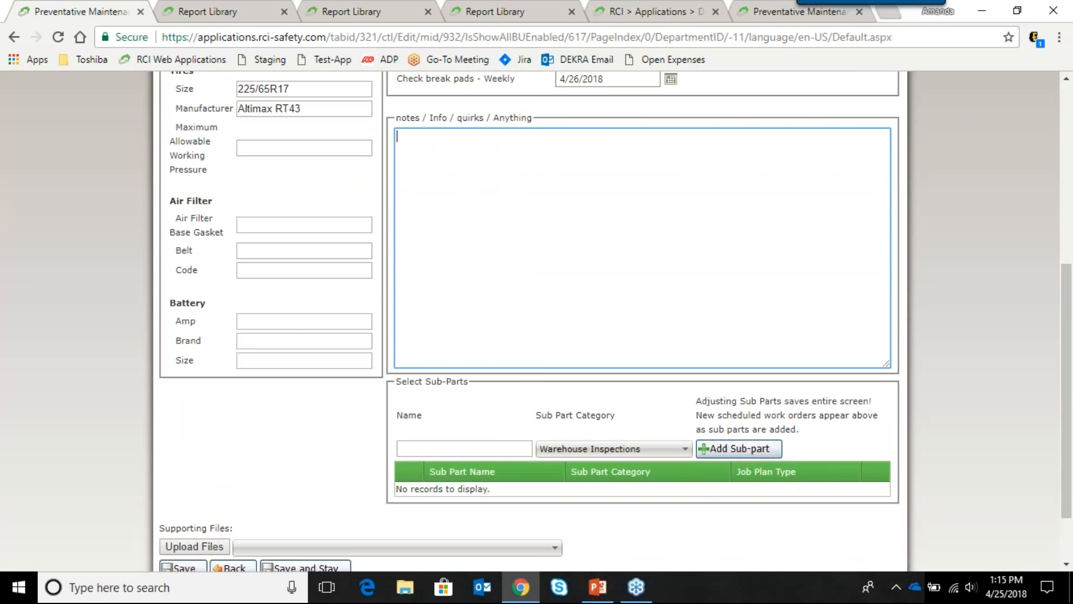
scroll(582, 447, "down", 1)
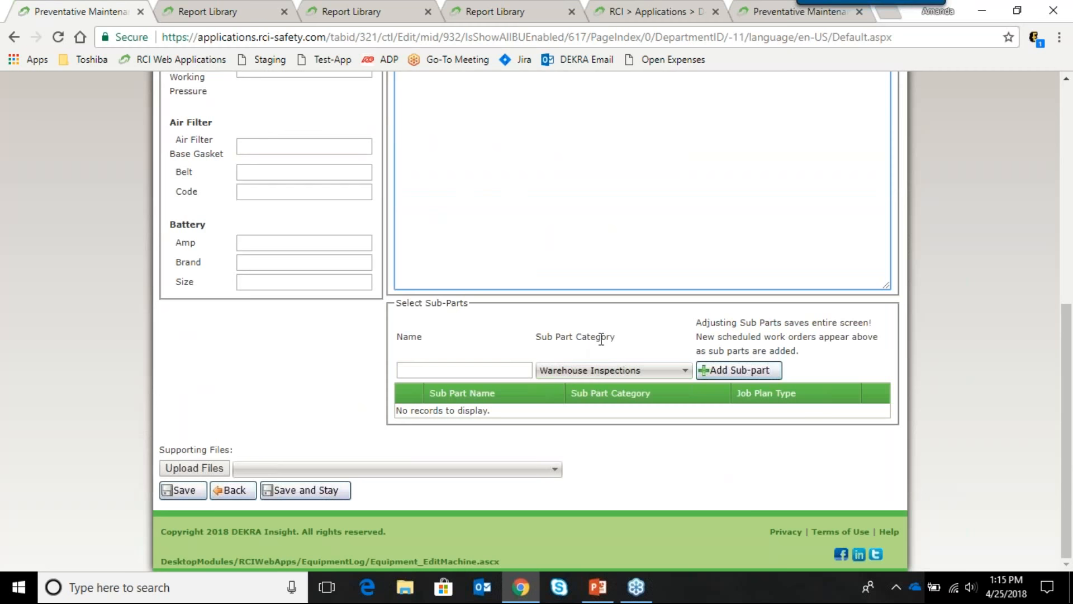
left_click(618, 370)
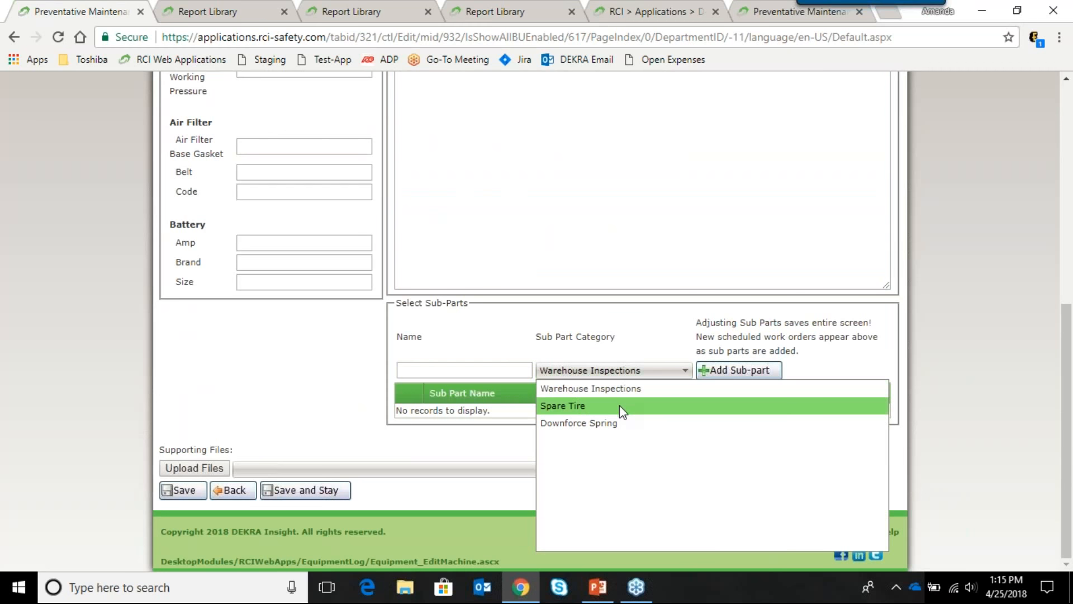
left_click(620, 404)
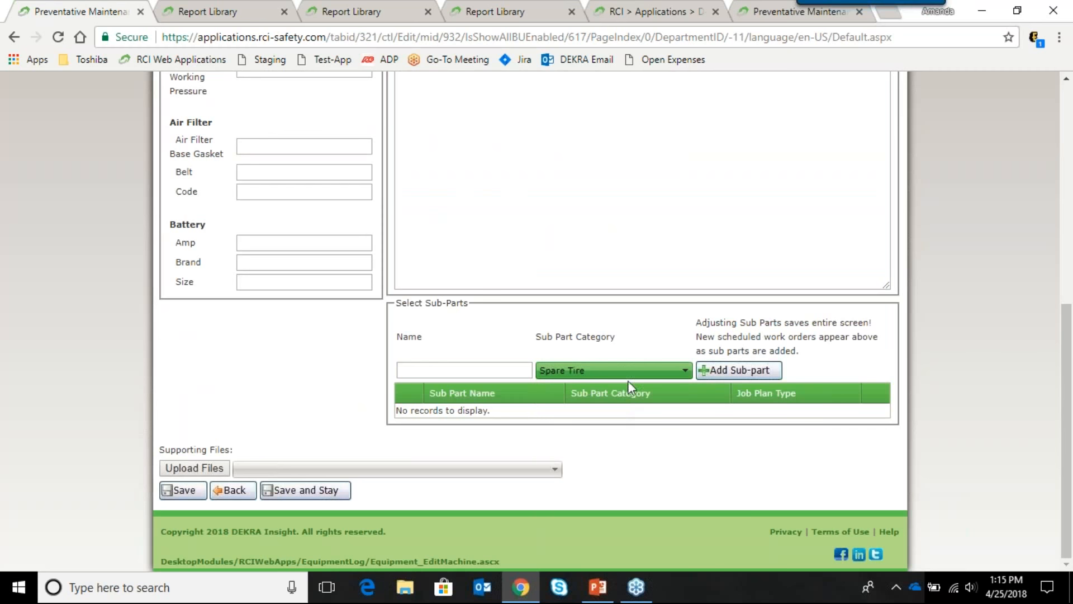
left_click(476, 369)
type("Dodge")
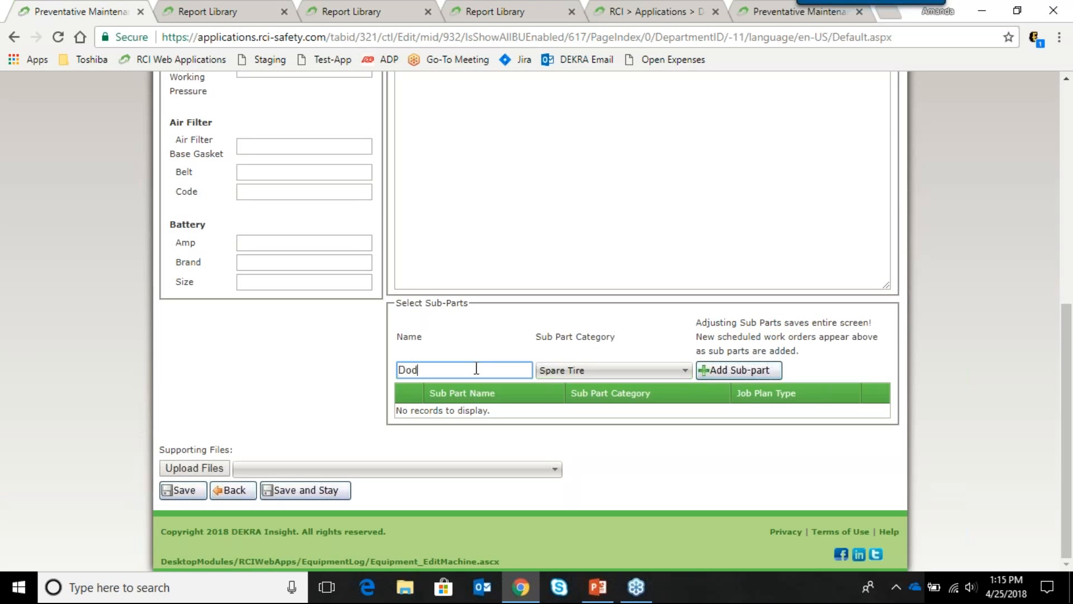
type(" Caravan Spare Tire")
left_click(715, 369)
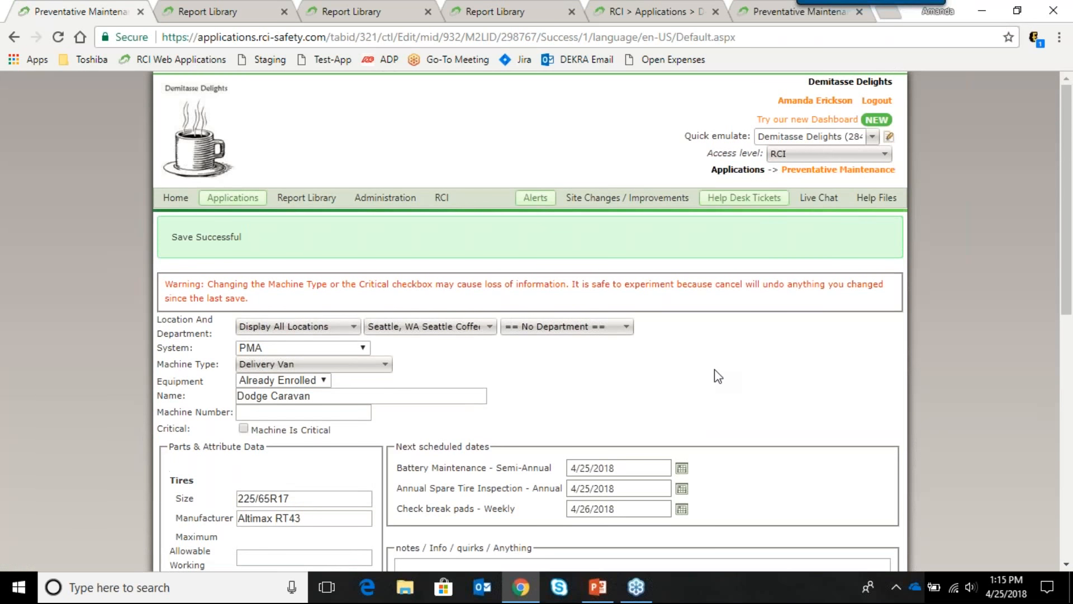
Step: Select the new Annual Spare Tire Inspection date of 4/25/2018 on the Dodge Caravan
scroll(576, 369, "down", 3)
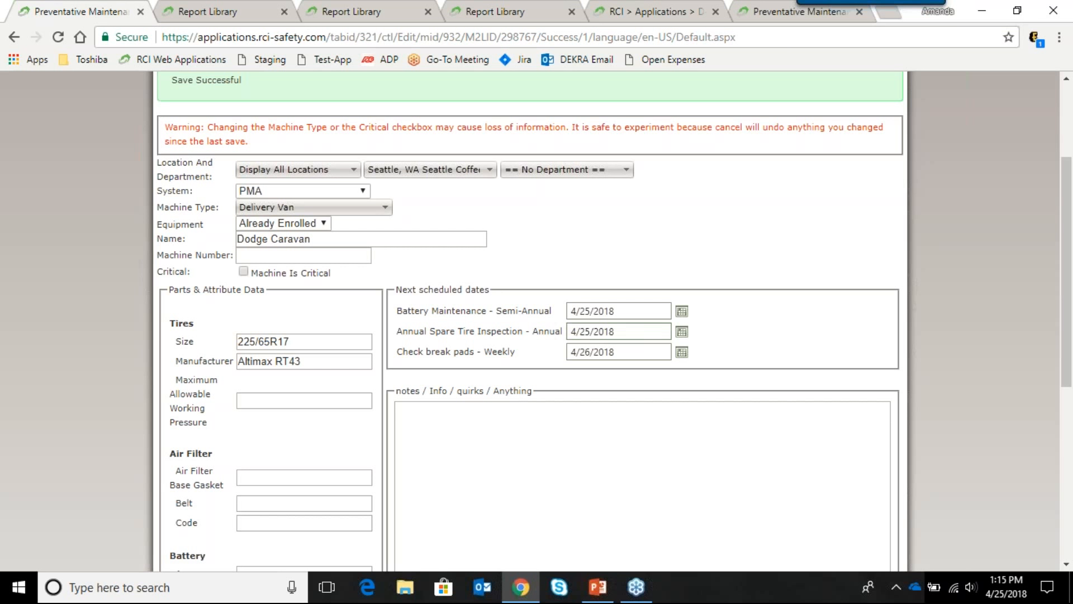
left_click(647, 335)
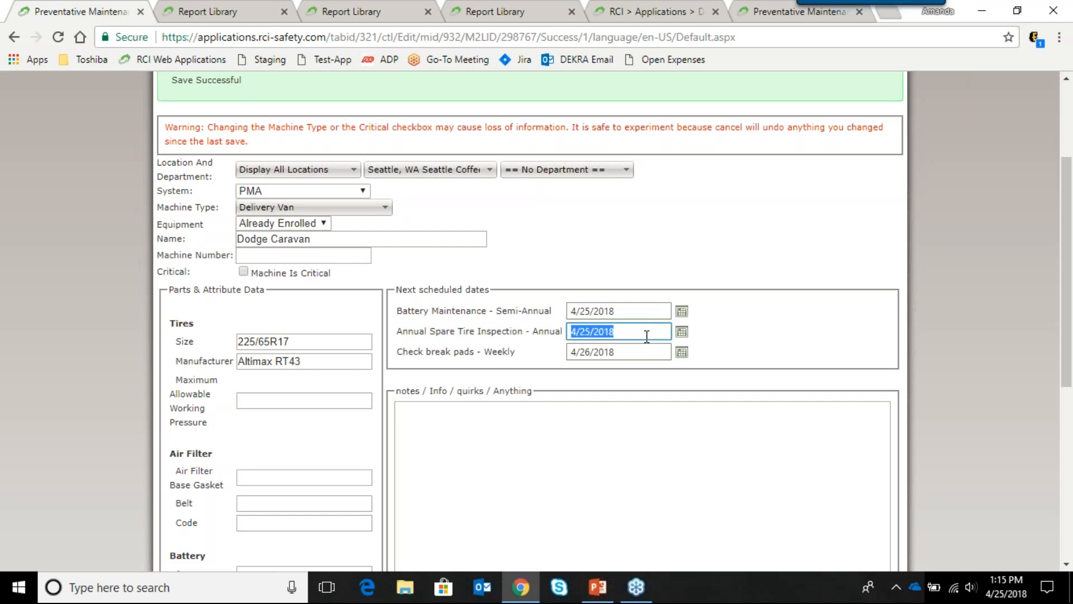
left_click(681, 331)
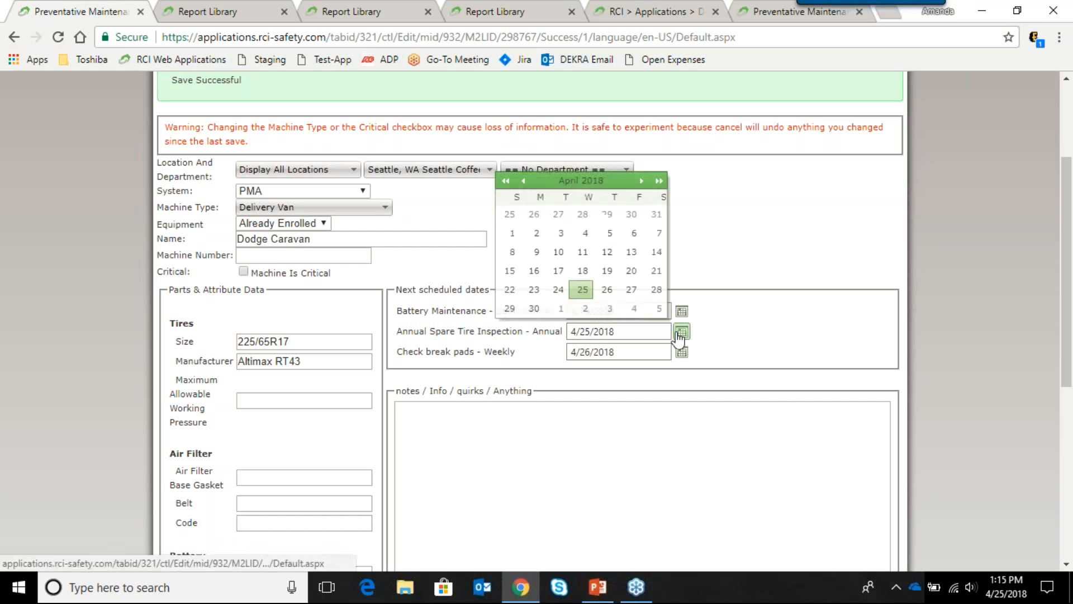
left_click(773, 364)
scroll(780, 369, "down", 1)
scroll(779, 369, "down", 6)
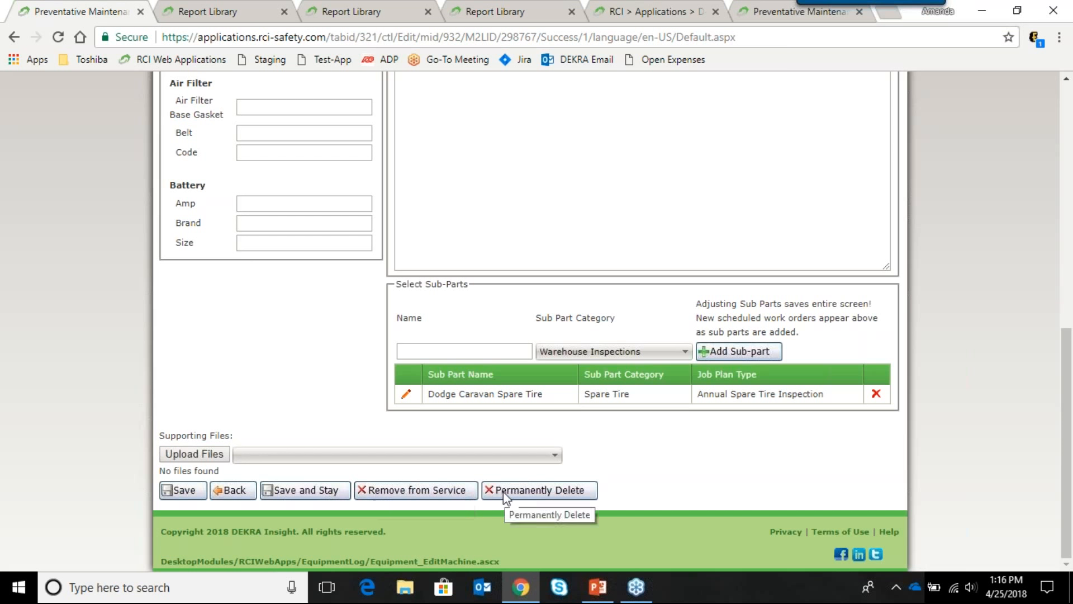
left_click(192, 492)
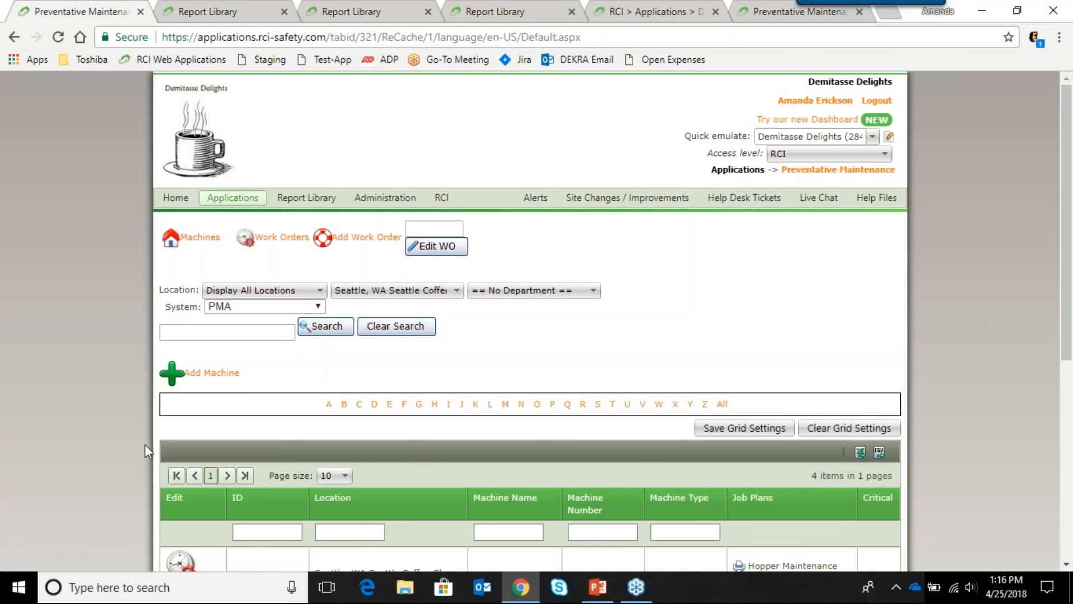
Step: Scroll the Machines grid to check Dodge Caravan 298767 with its battery, brake pad and spare tire plans
scroll(145, 445, "down", 4)
scroll(145, 444, "down", 3)
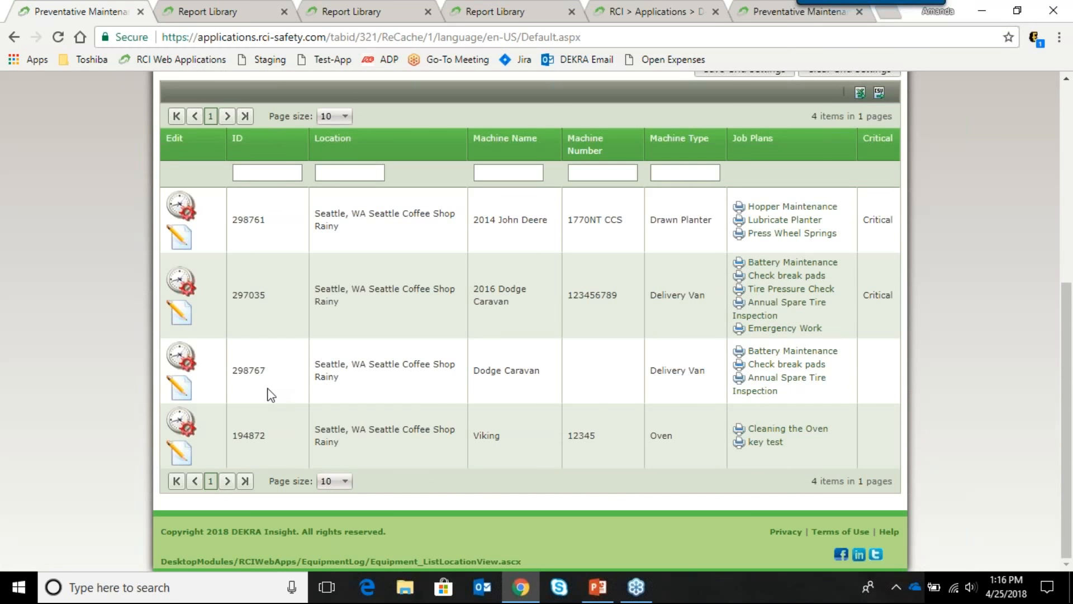
scroll(352, 385, "up", 3)
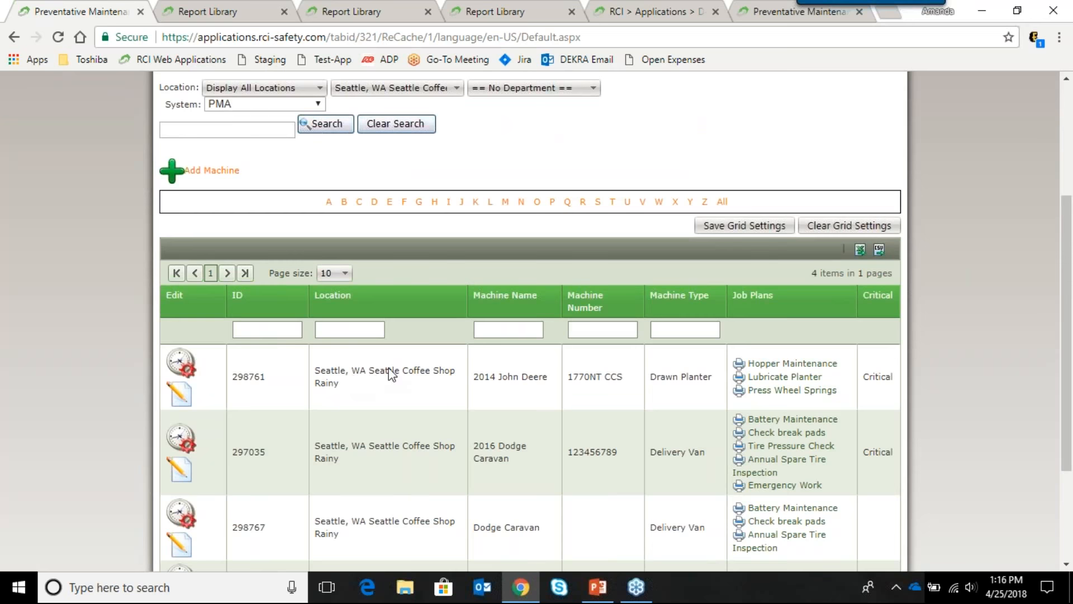
scroll(390, 371, "up", 2)
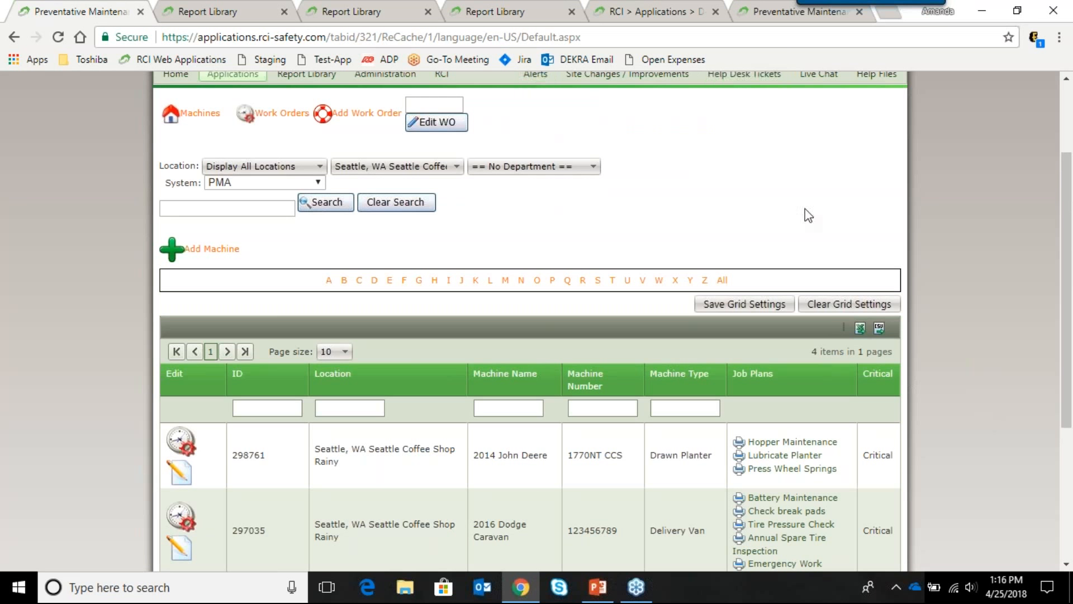
scroll(808, 215, "up", 3)
scroll(805, 212, "down", 5)
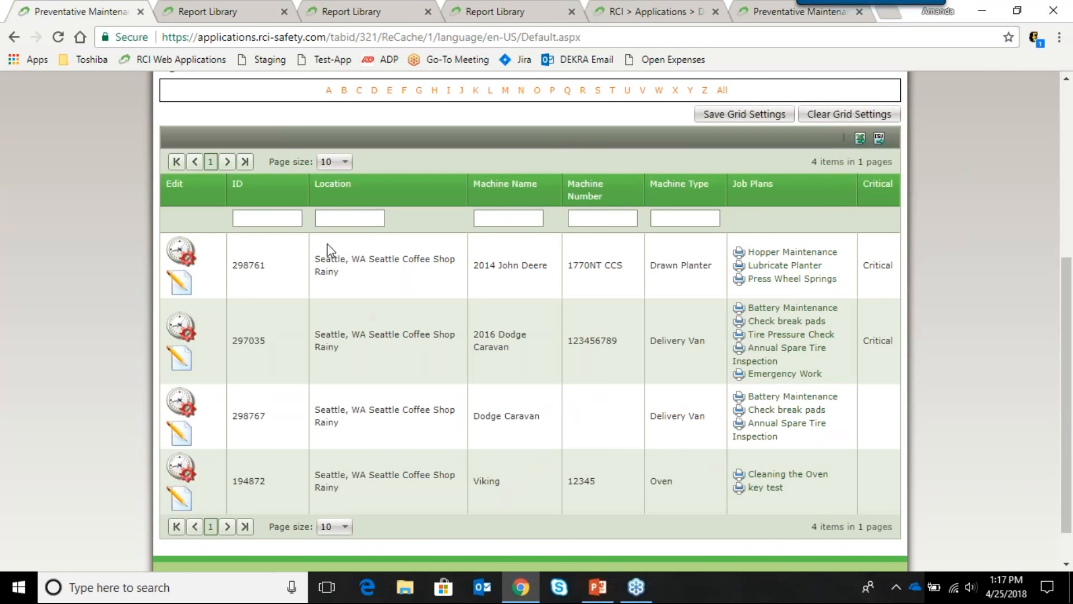
Step: Open the 2014 John Deere drawn planter record and choose Remove from Service at the bottom
left_click(181, 285)
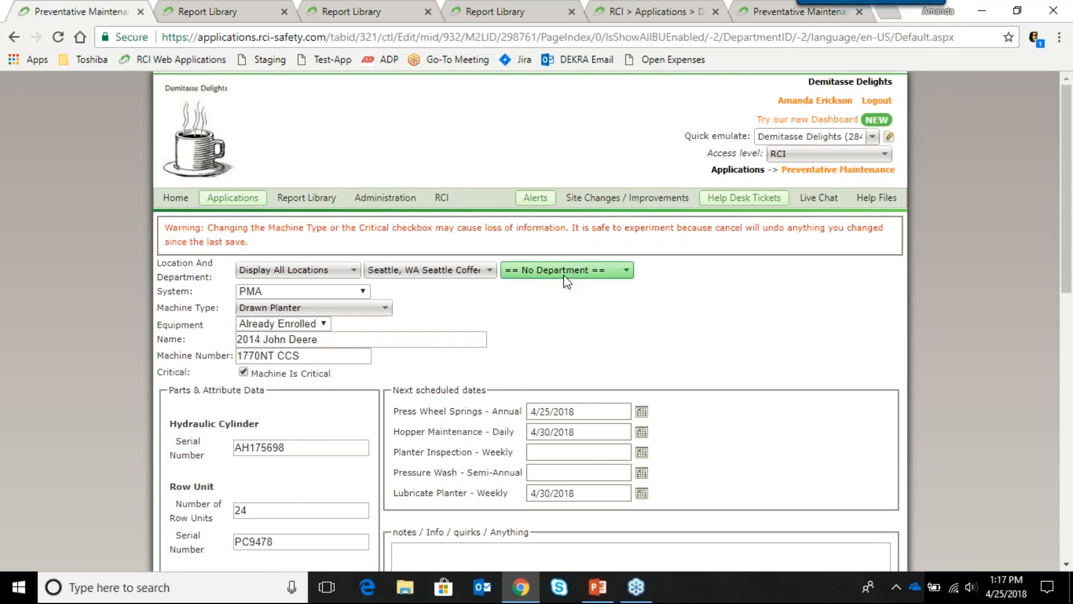
scroll(527, 378, "down", 8)
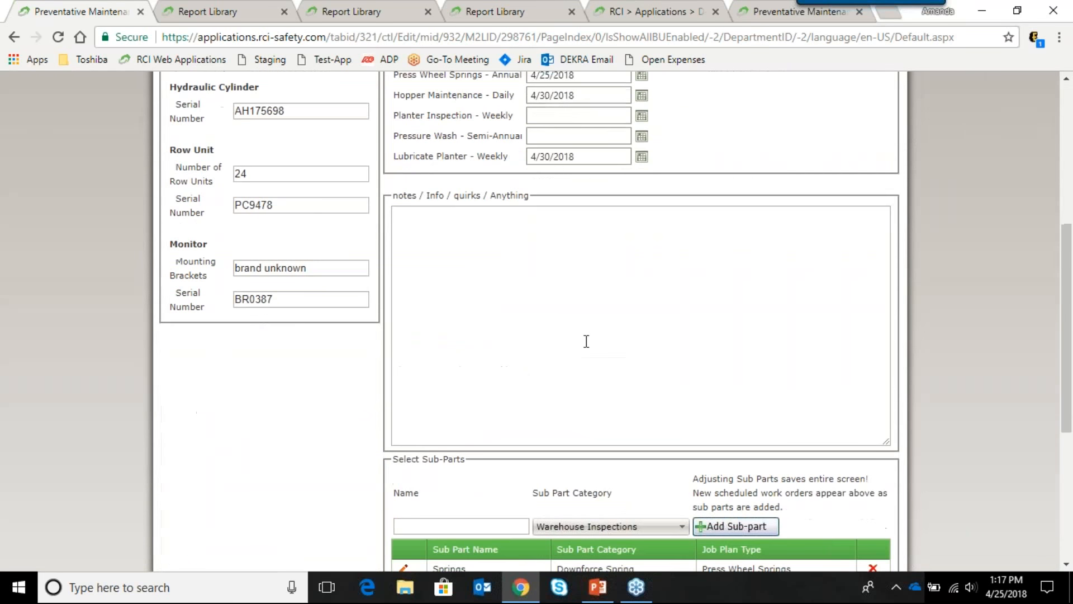
scroll(665, 342, "down", 3)
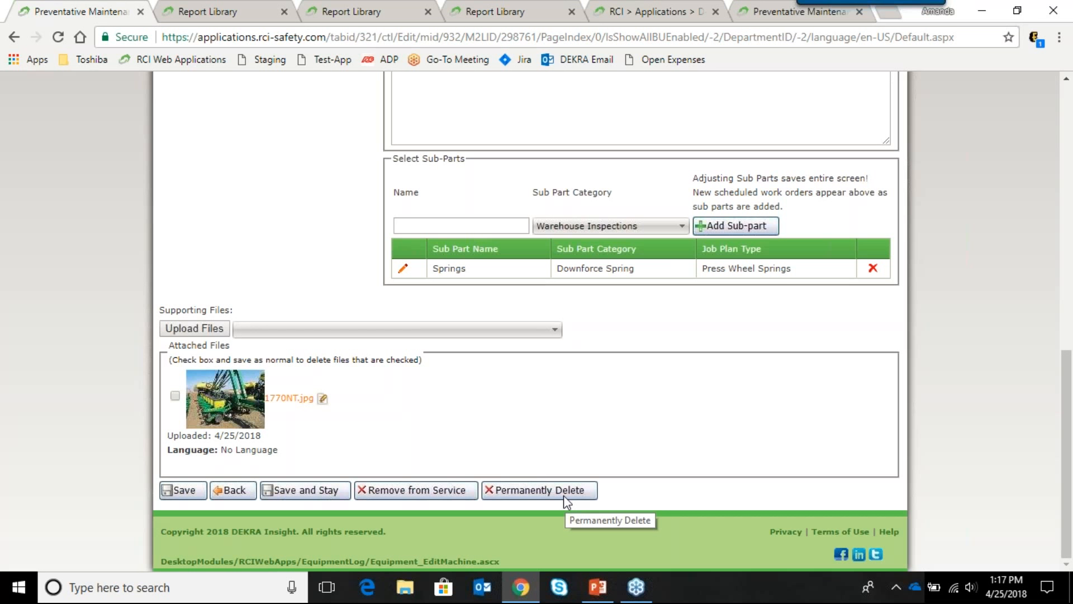
left_click(446, 494)
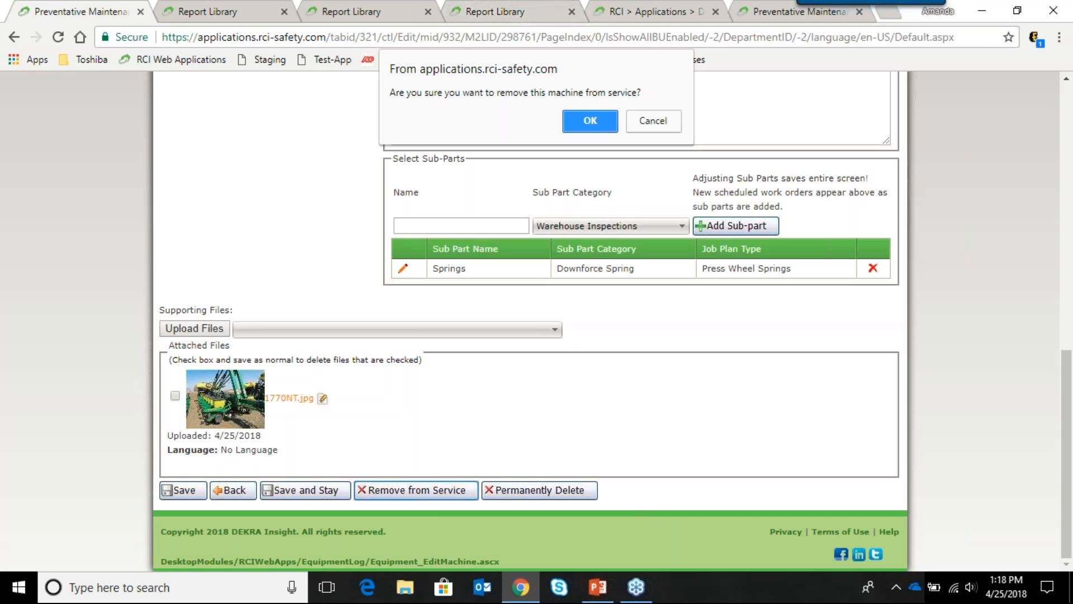
Step: Confirm taking the 2014 John Deere out of service, leaving three machines, and start a new machine
left_click(595, 118)
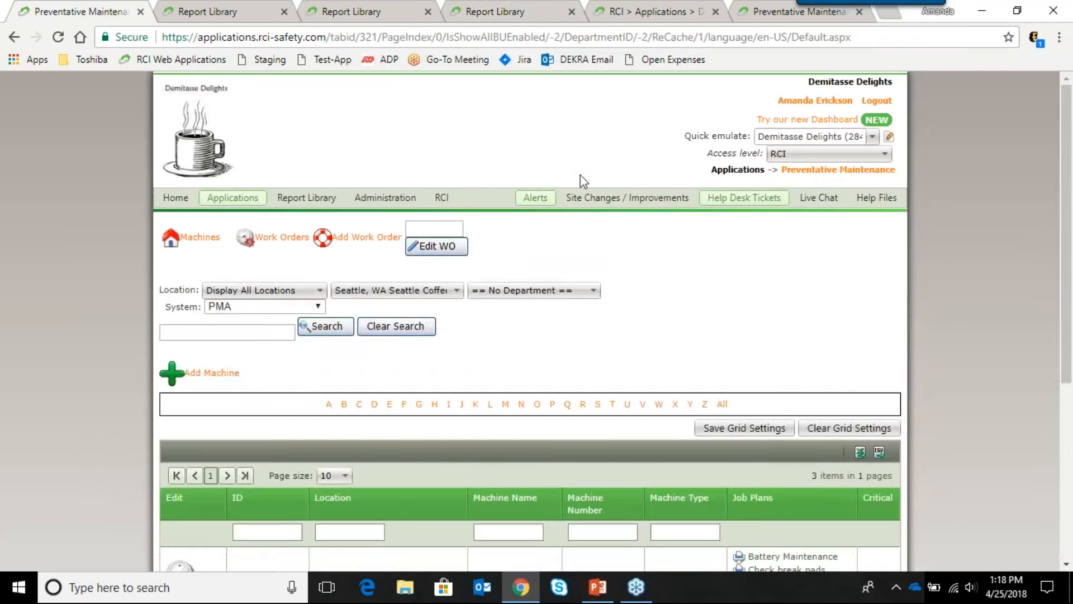
scroll(661, 224, "down", 4)
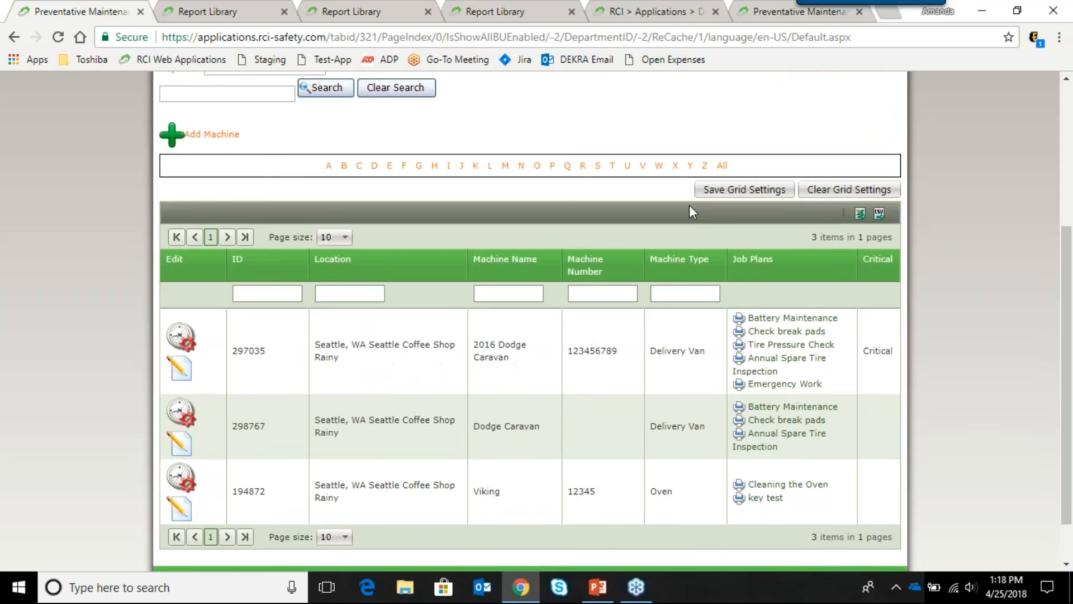
scroll(691, 208, "down", 1)
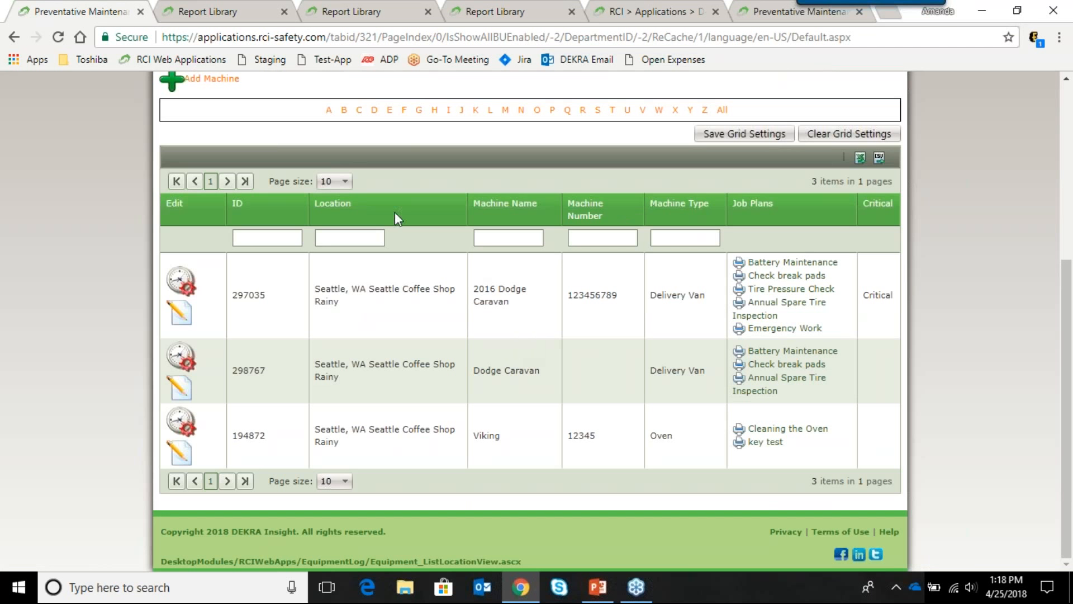
scroll(384, 185, "up", 3)
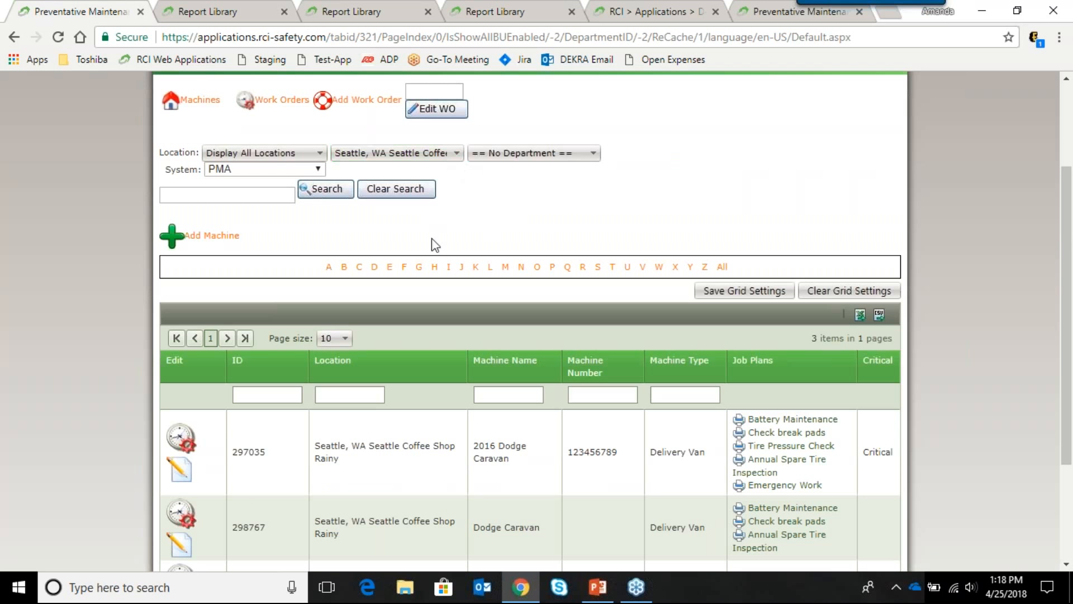
left_click(196, 237)
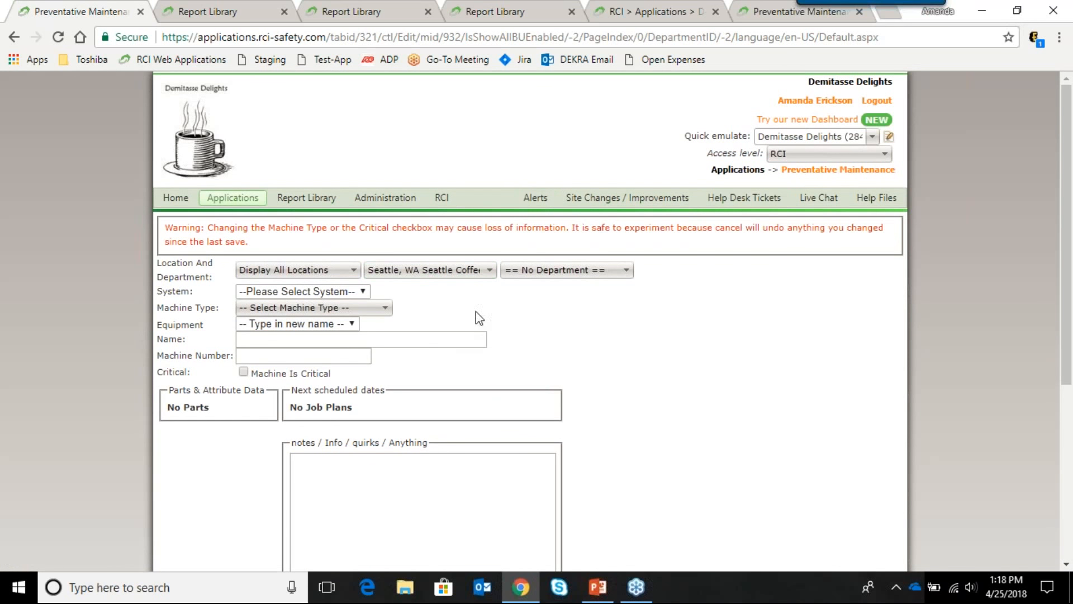
Step: Set System to PMA, Machine Type to Drawn Planter, Equipment to 2014 John Deere, then save
left_click(368, 293)
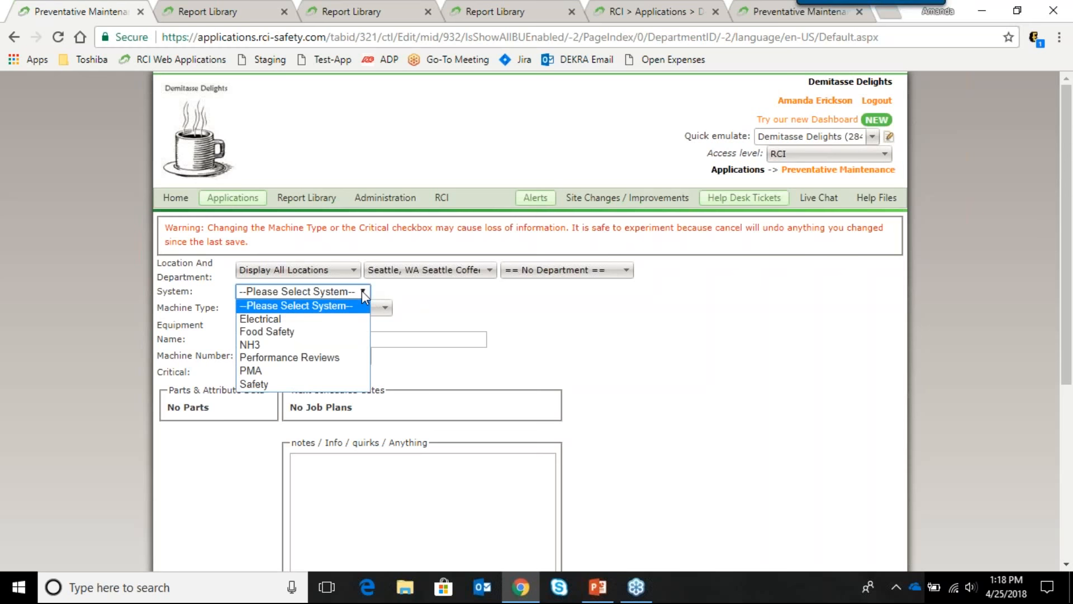
left_click(327, 371)
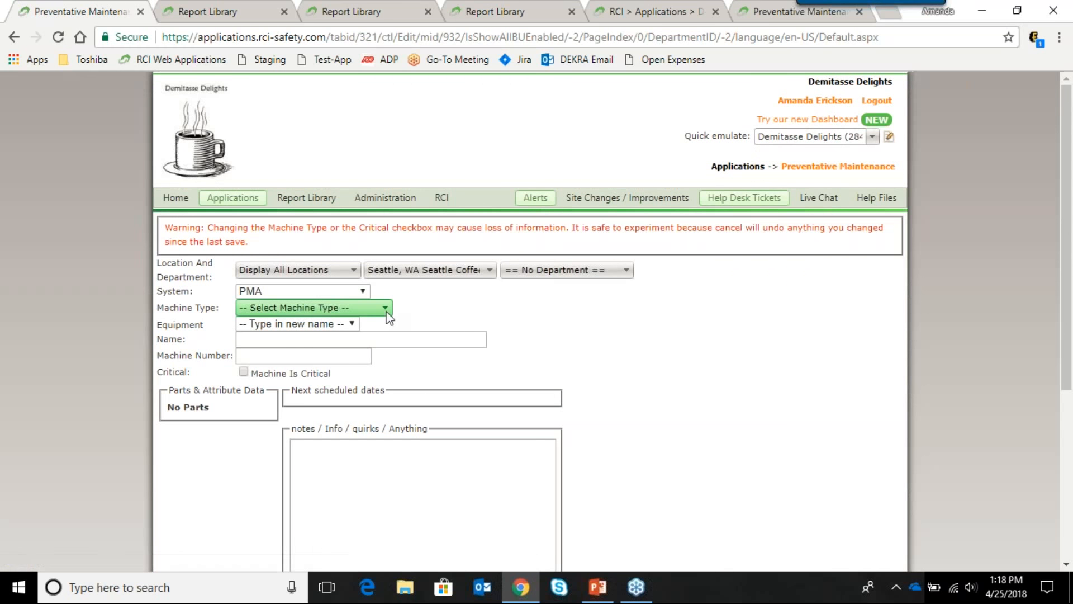
left_click(384, 310)
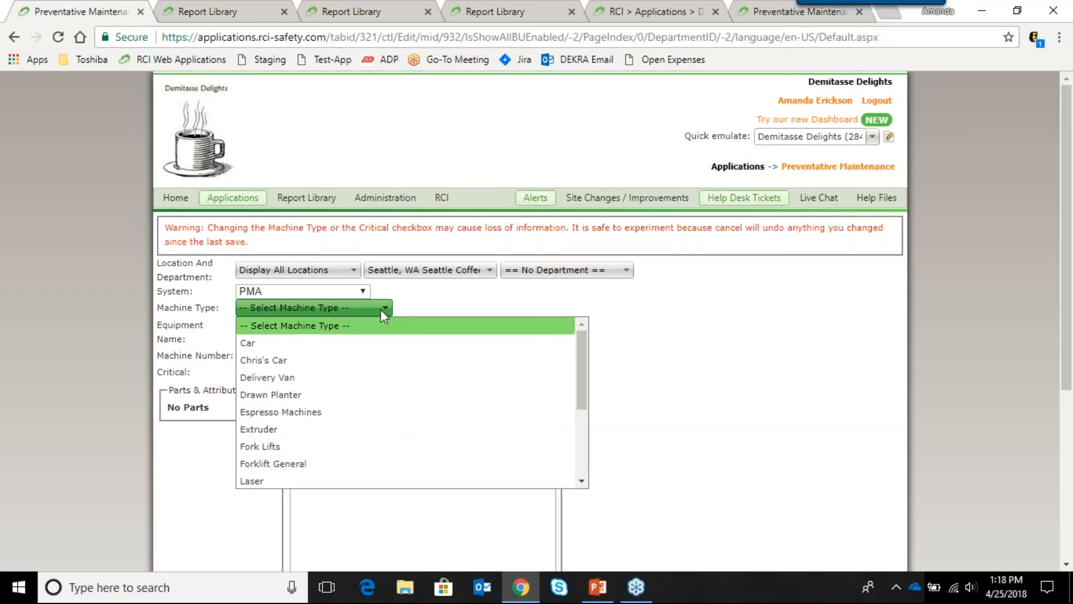
left_click(351, 394)
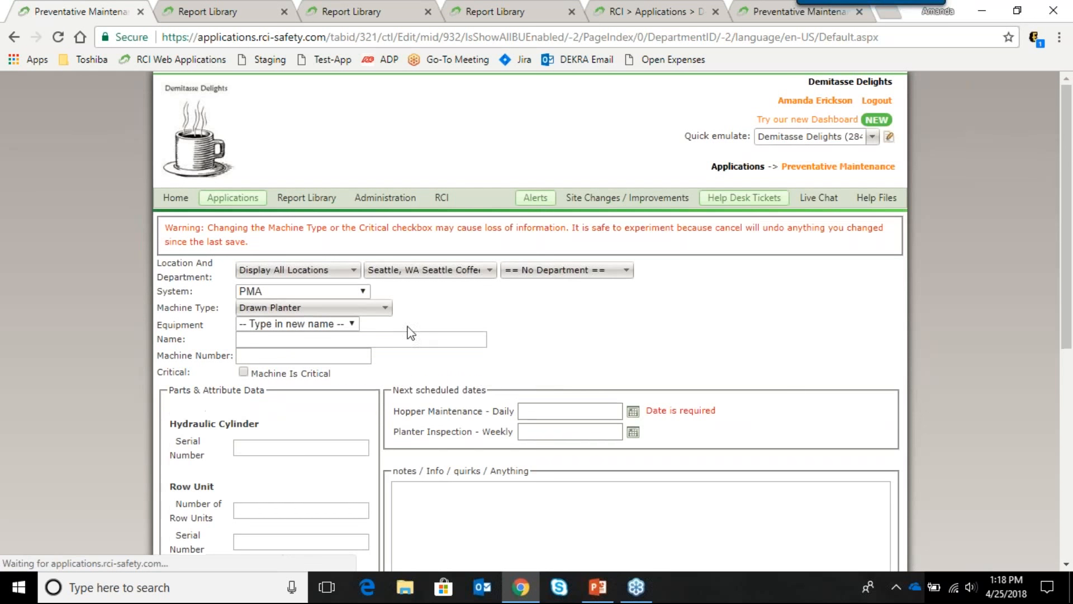
left_click(352, 325)
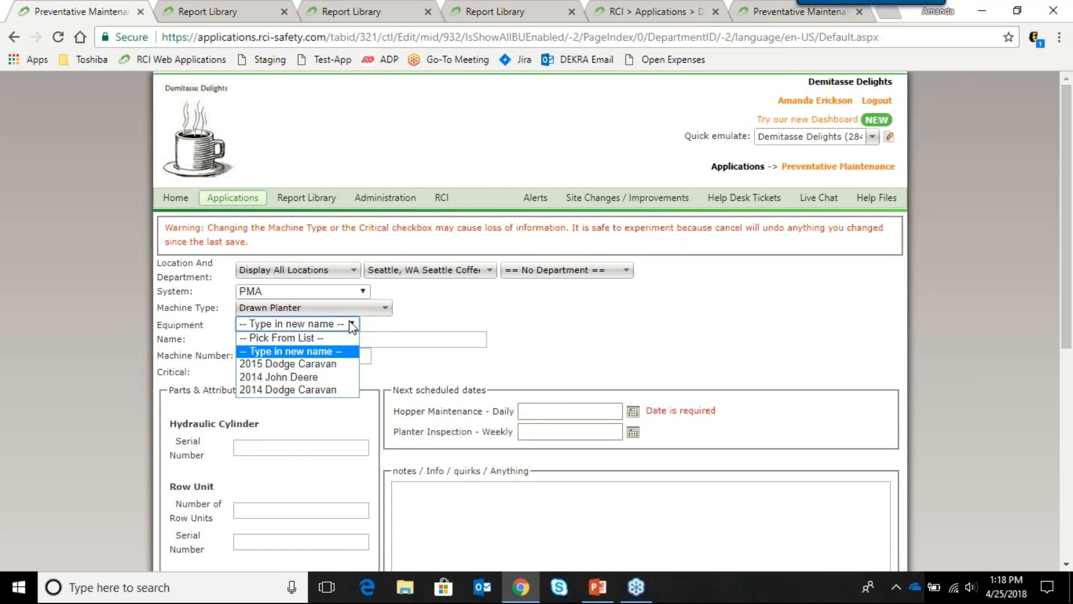
left_click(321, 378)
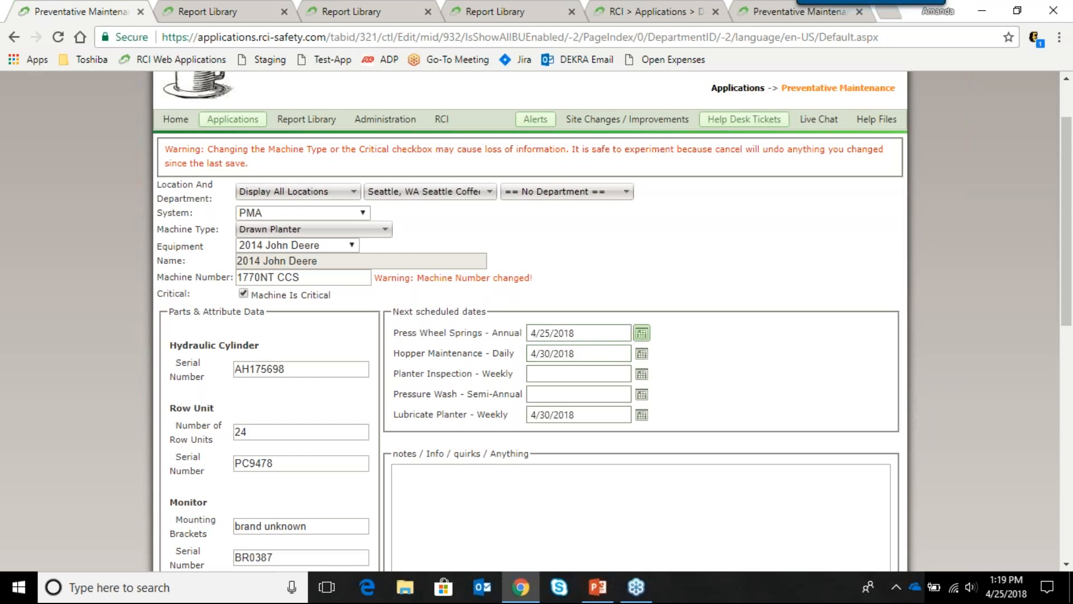
scroll(644, 313, "down", 1)
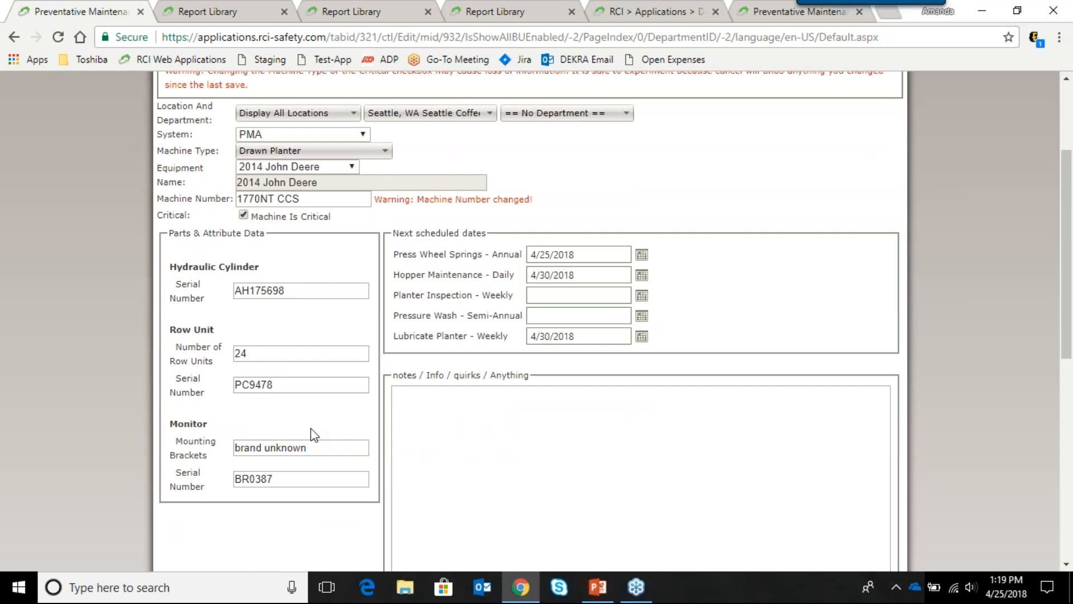
scroll(503, 378, "down", 7)
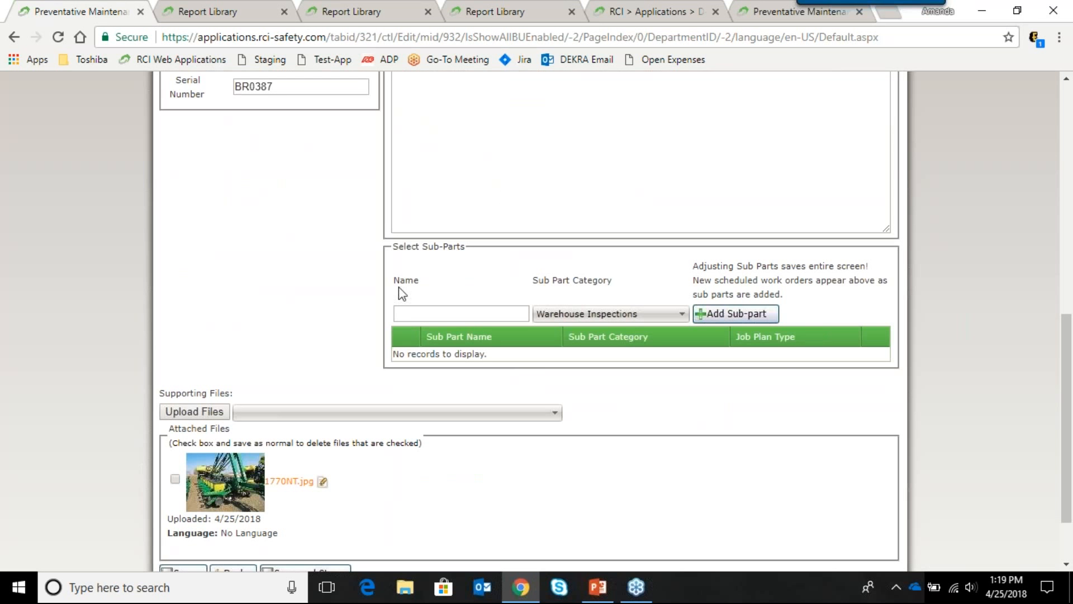
scroll(340, 290, "down", 2)
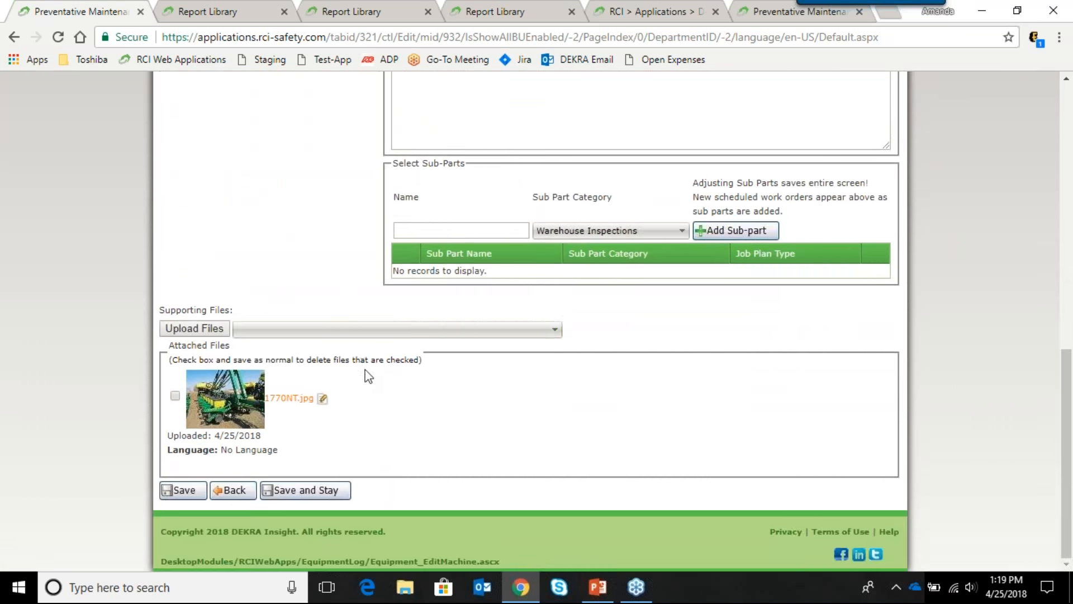
left_click(188, 491)
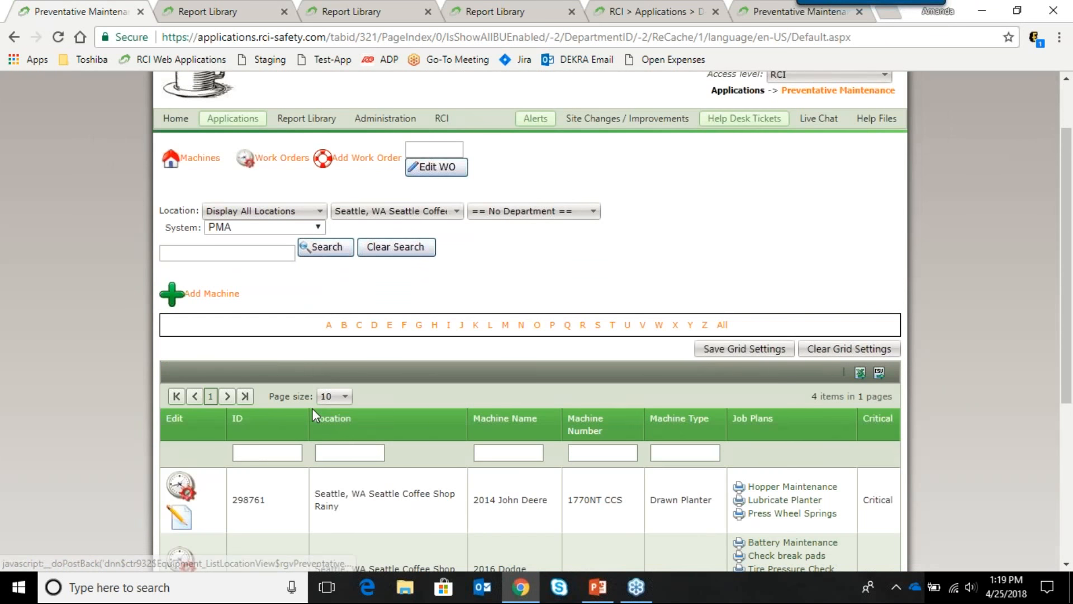
Step: Find the 2014 John Deere row in the Machines grid and open its record for editing
scroll(312, 408, "down", 5)
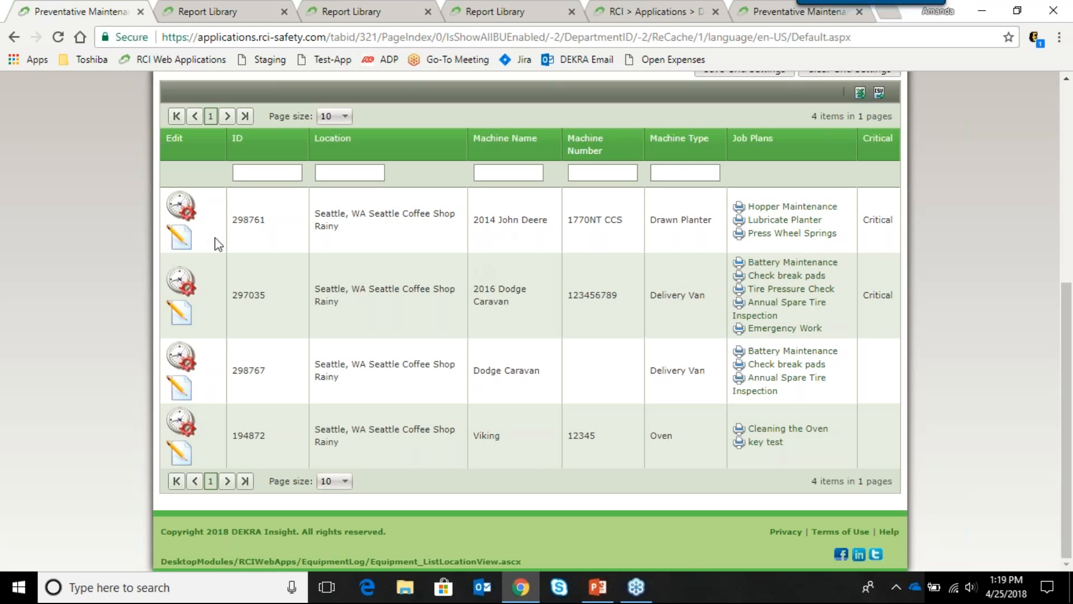
left_click(184, 239)
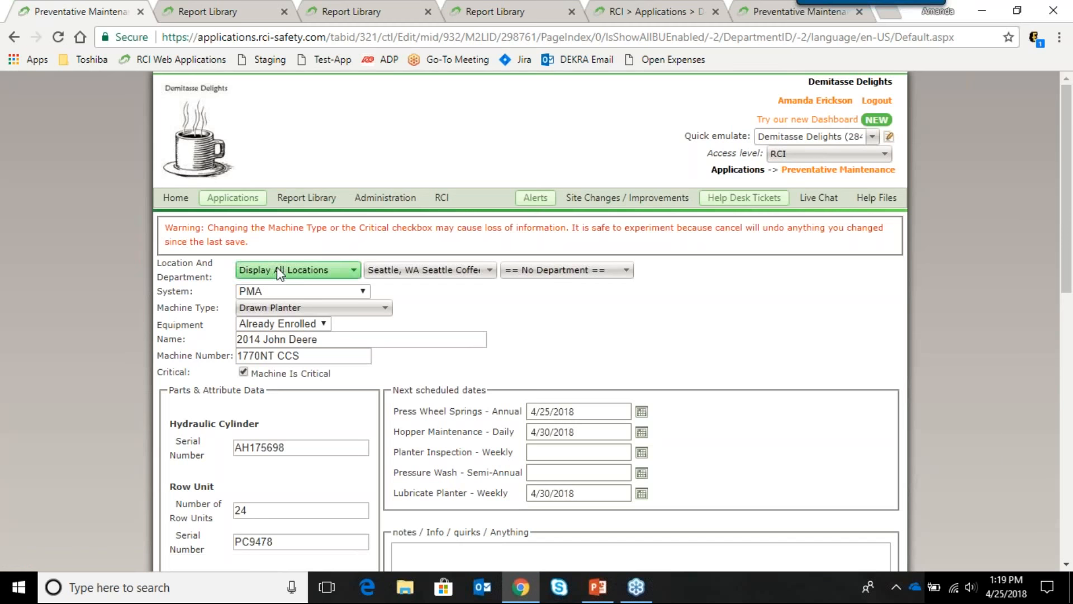
Step: Change the John Deere's location to Galveston, TX Texas Warehouse
left_click(459, 272)
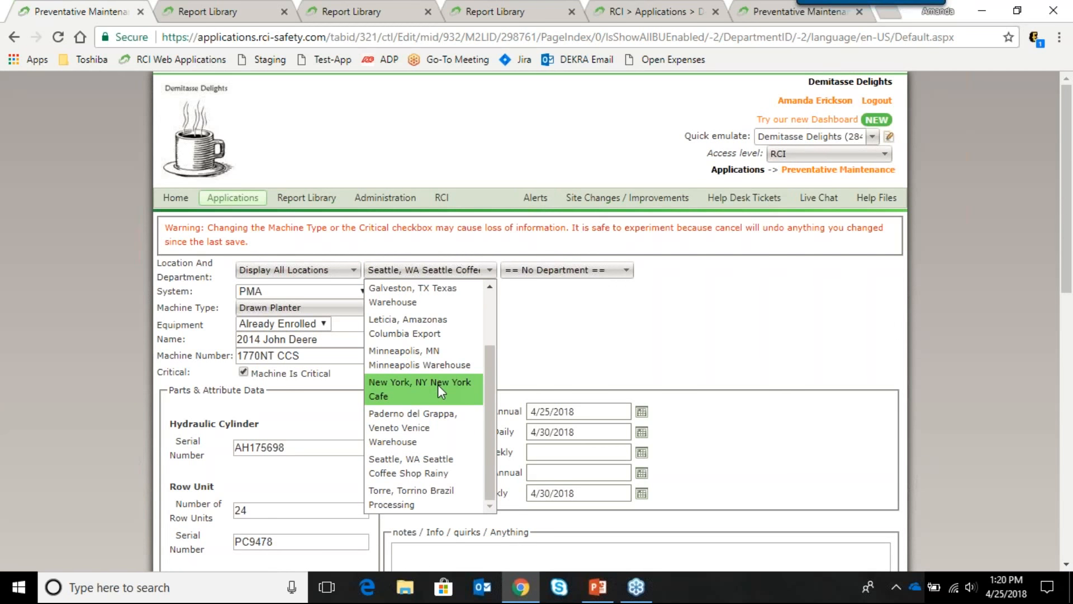
left_click(454, 306)
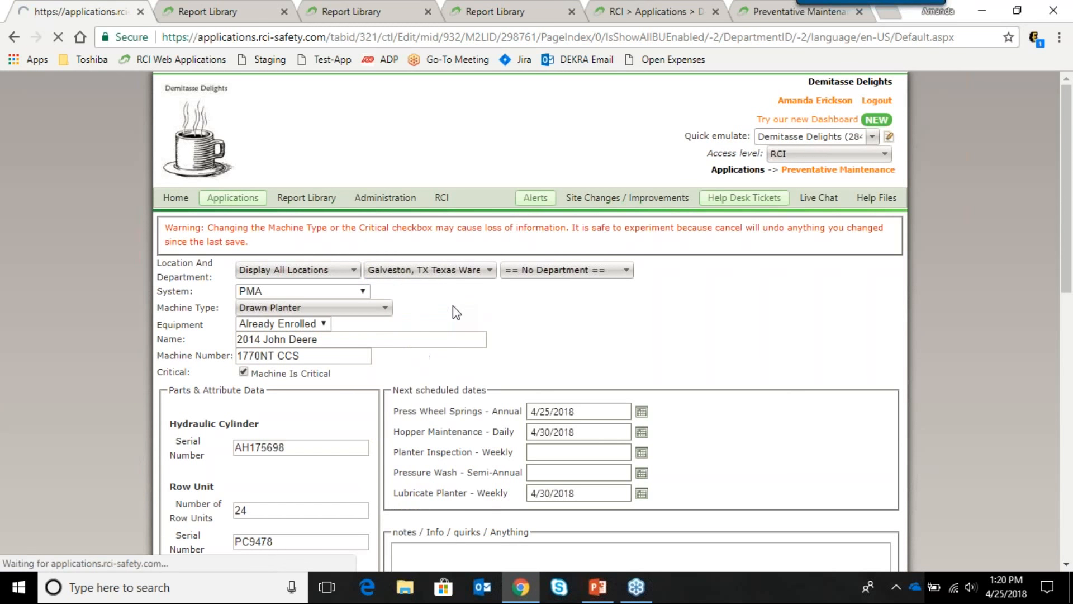
scroll(656, 308, "down", 3)
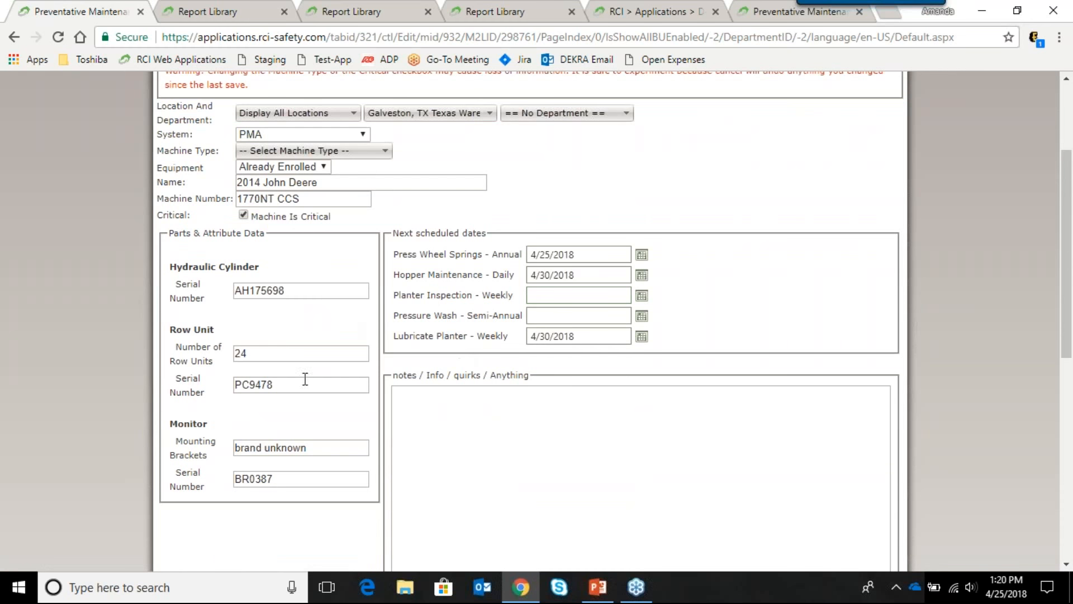
scroll(540, 318, "down", 8)
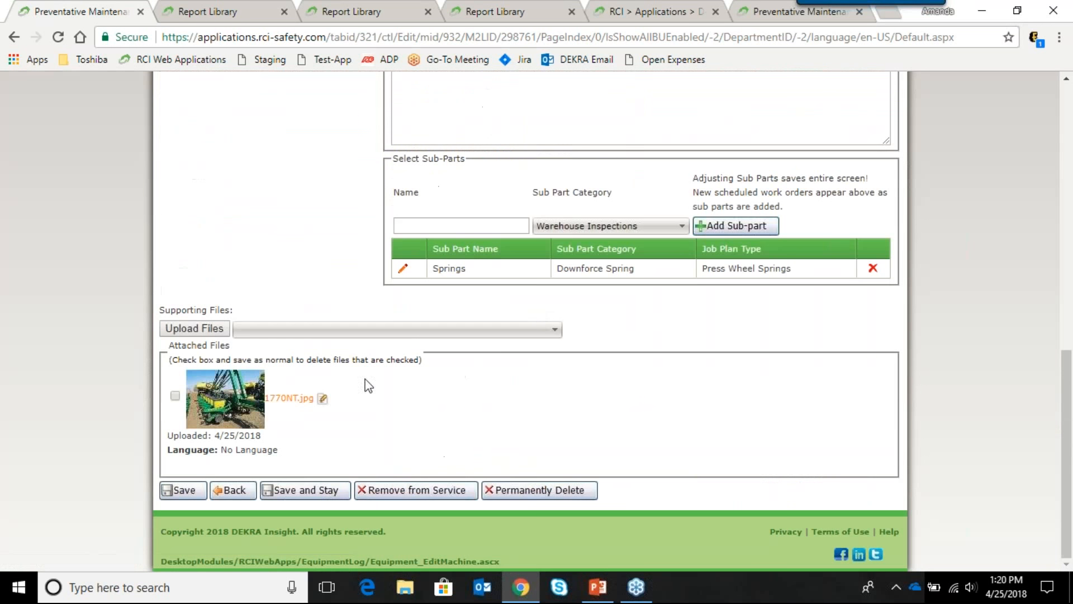
Step: Attempt to save the location change, which returns an Error saving message
left_click(193, 494)
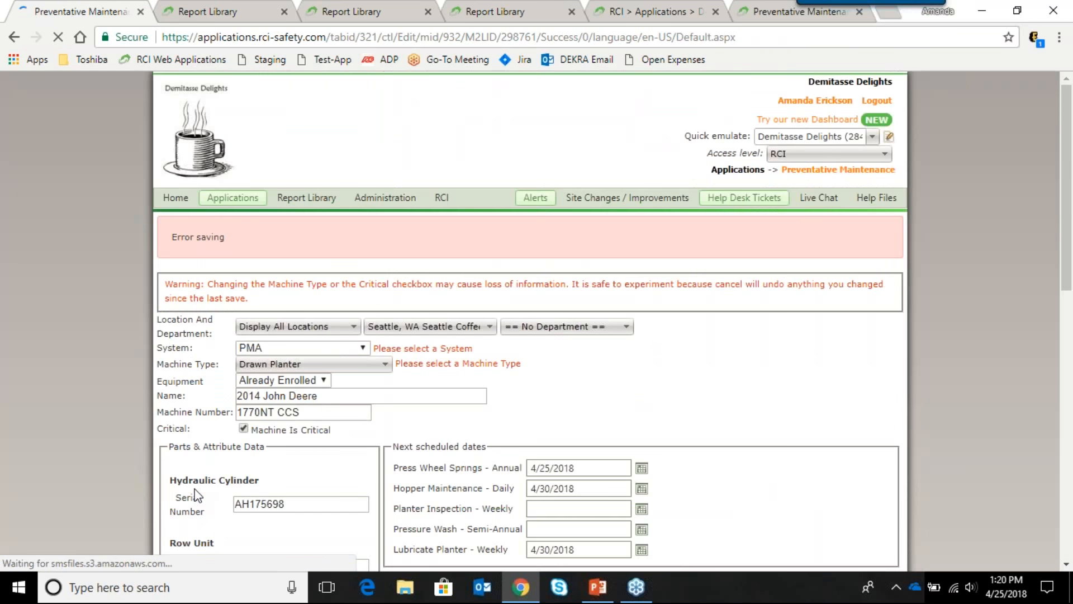
scroll(490, 371, "down", 10)
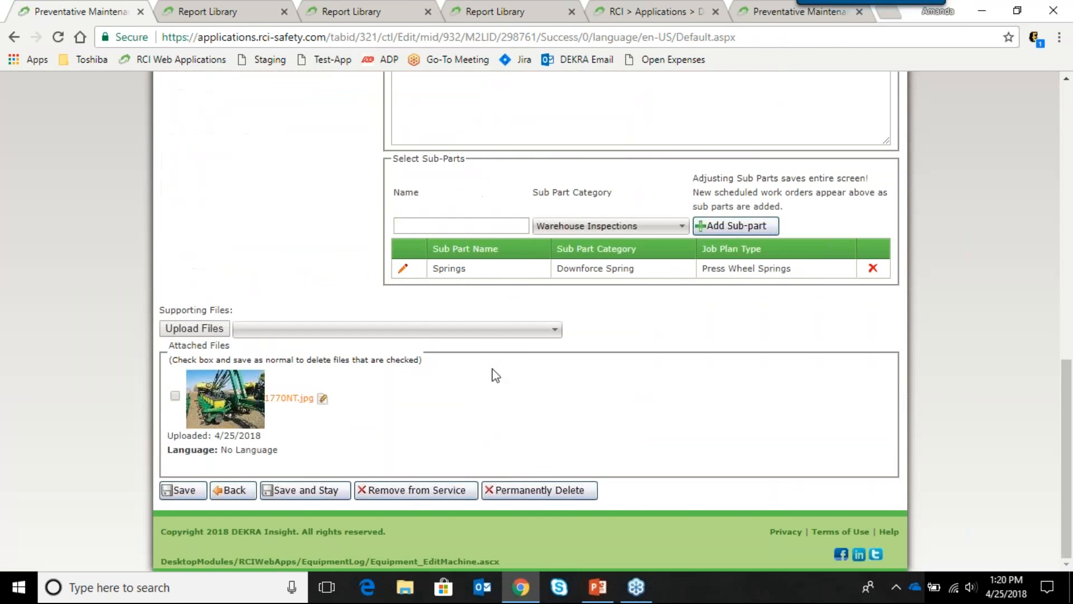
scroll(479, 376, "up", 4)
scroll(566, 292, "up", 4)
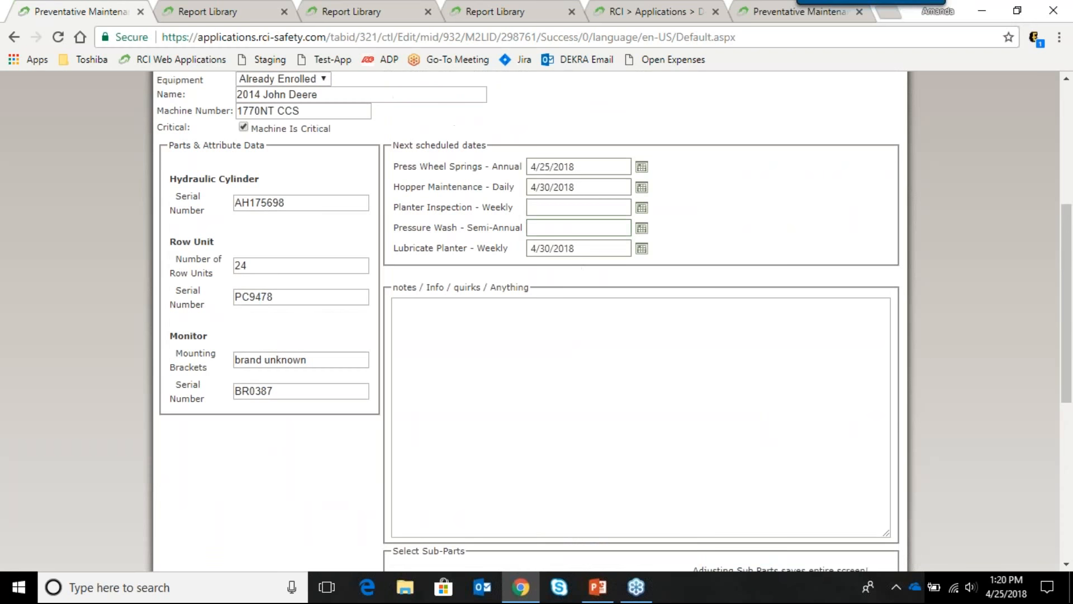
scroll(577, 273, "up", 3)
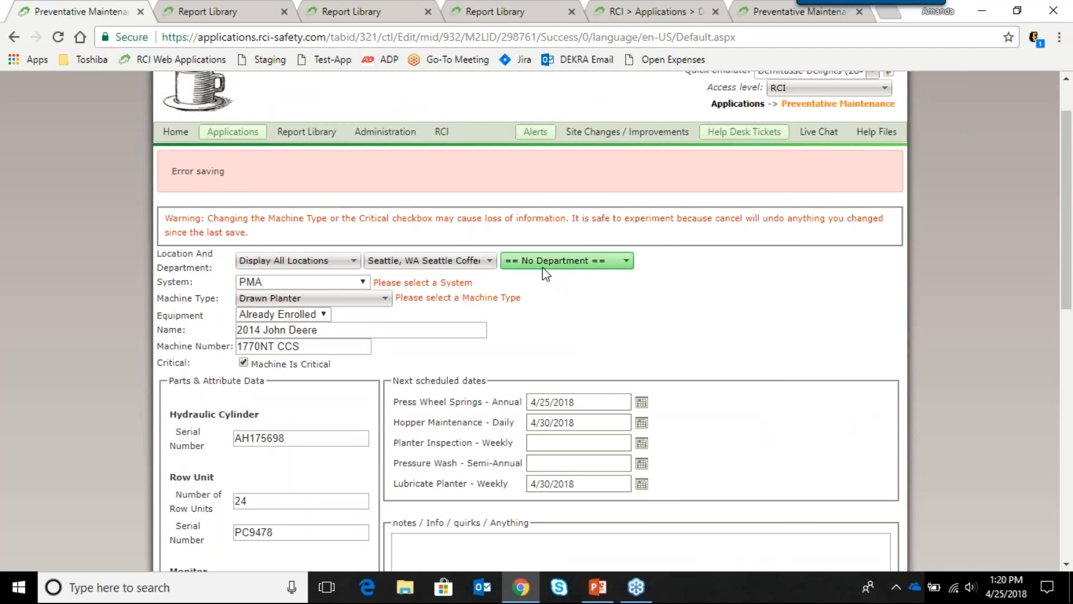
Step: Reselect PMA as the system and Drawn Planter as the machine type, then save the record
left_click(358, 282)
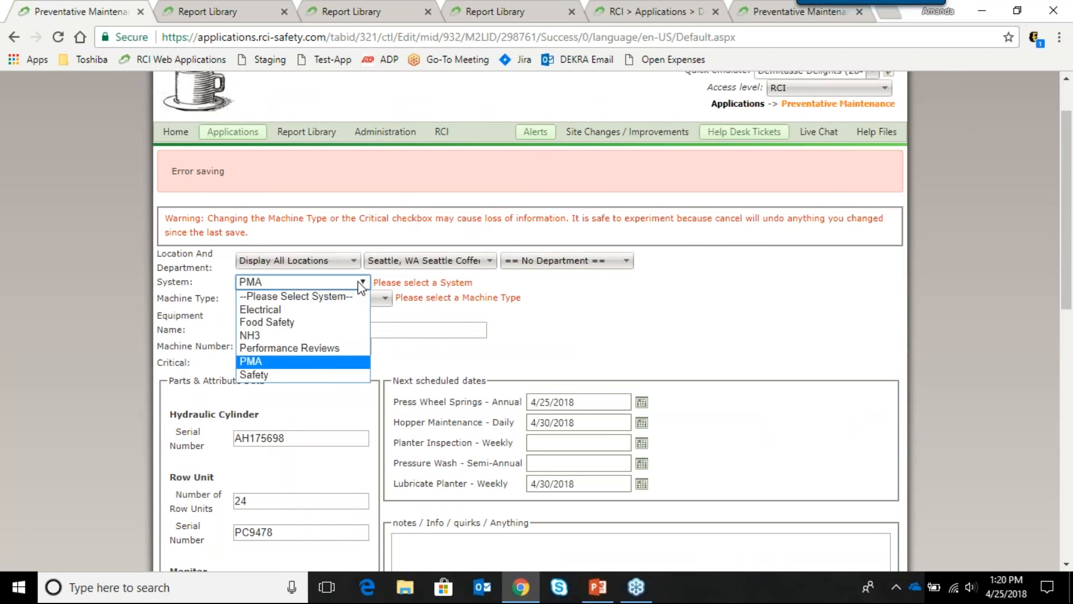
left_click(318, 360)
left_click(378, 300)
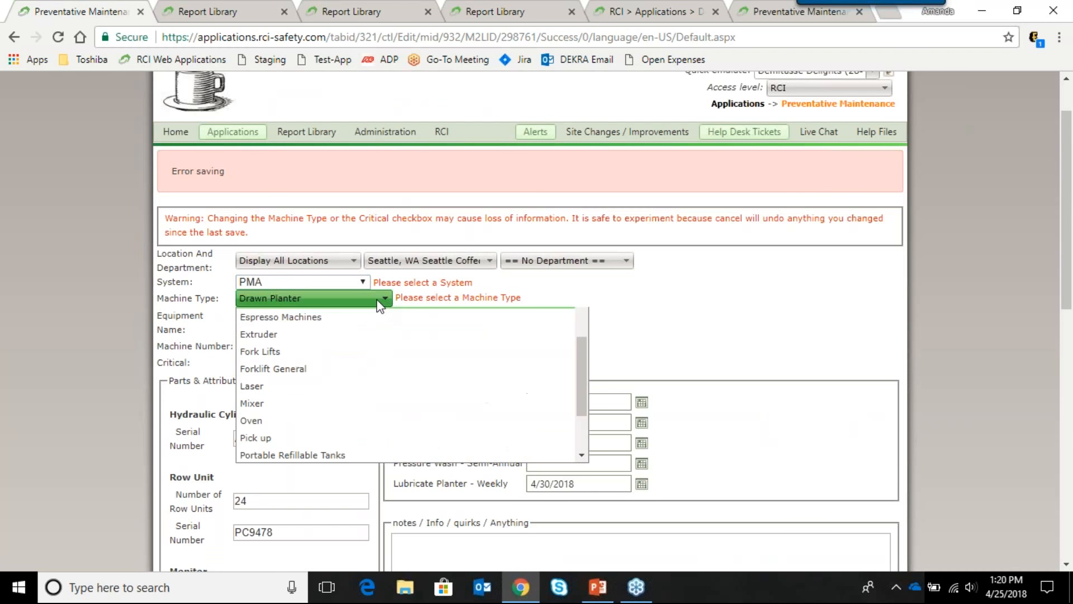
scroll(346, 420, "up", 2)
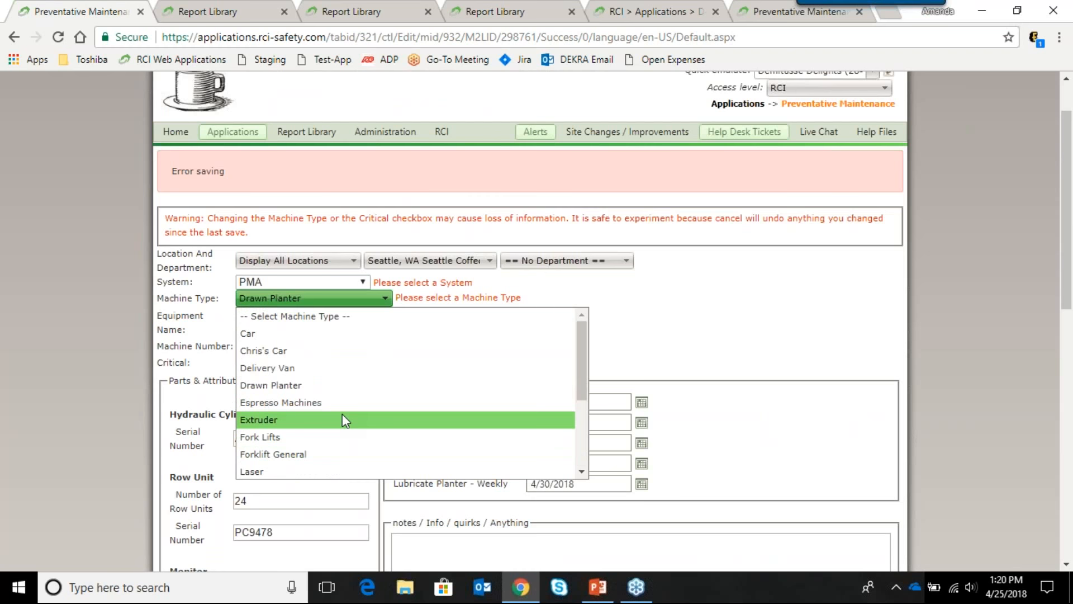
left_click(324, 386)
scroll(581, 335, "up", 1)
scroll(565, 330, "down", 10)
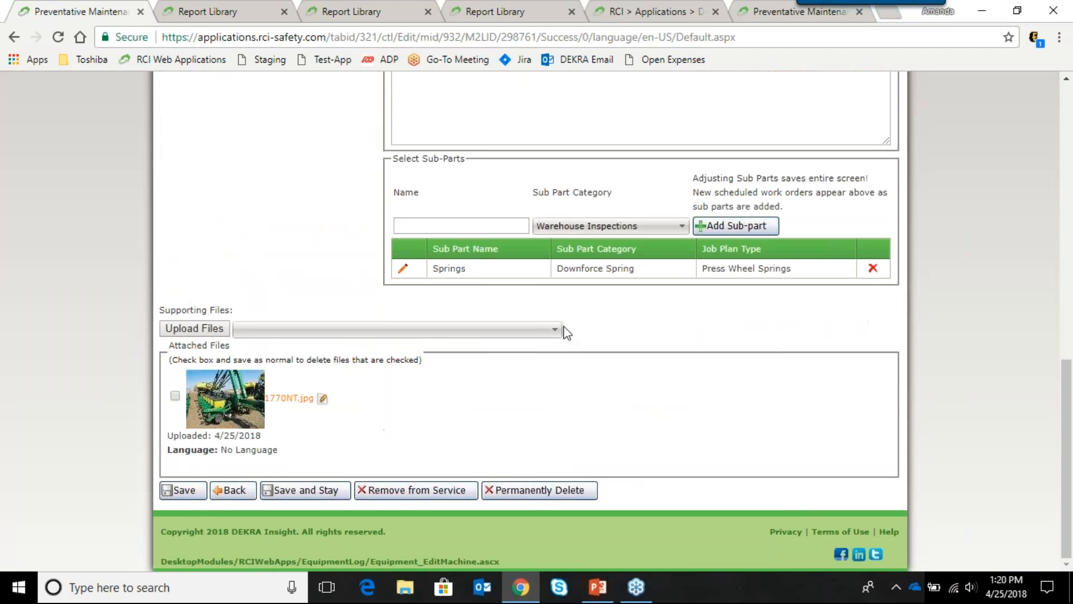
left_click(185, 490)
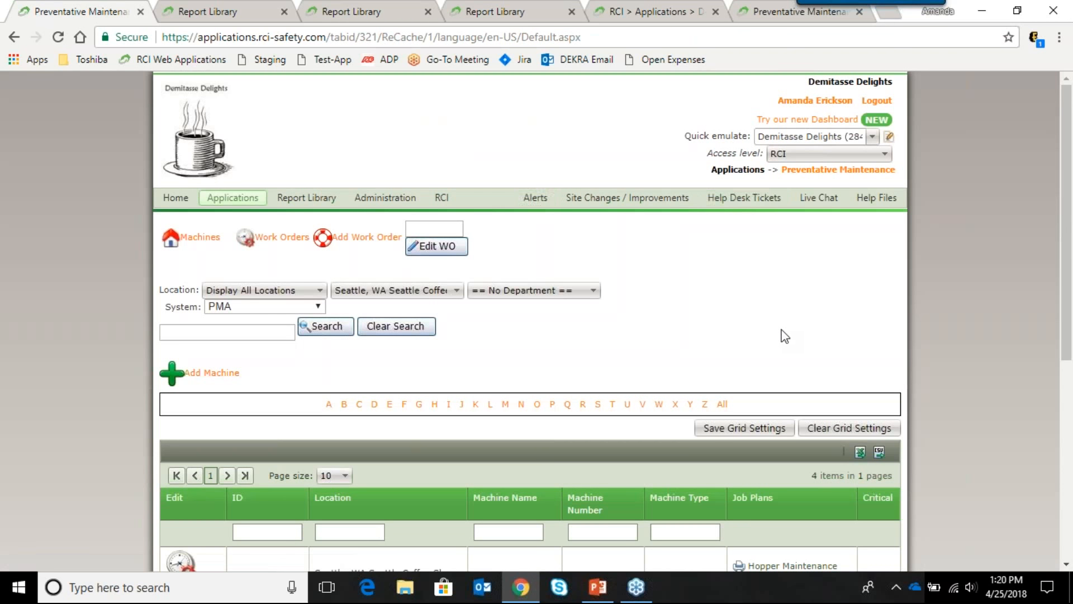
scroll(783, 330, "down", 5)
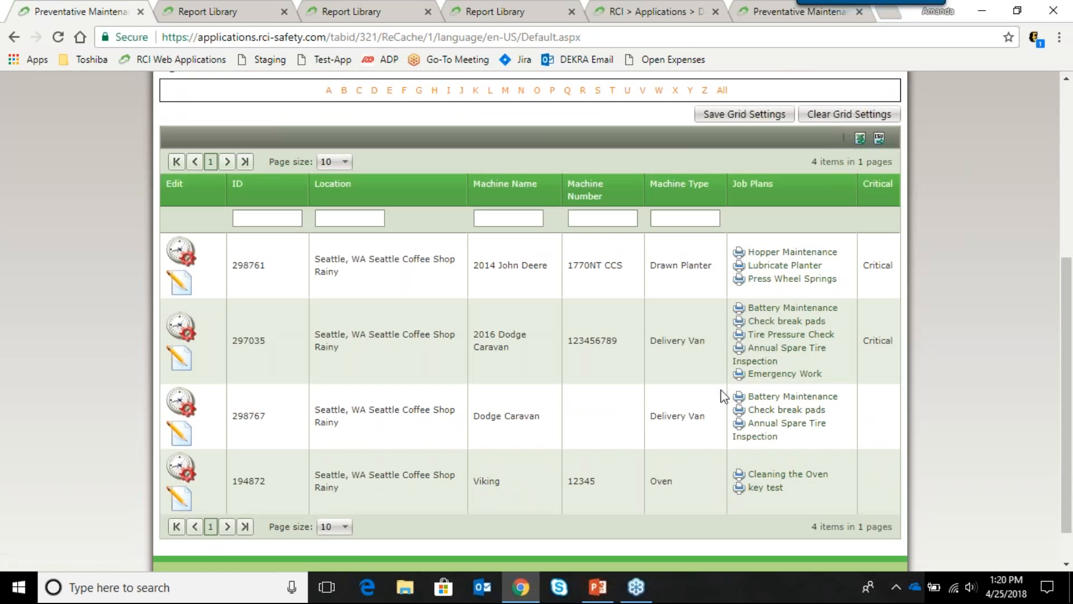
scroll(722, 391, "down", 1)
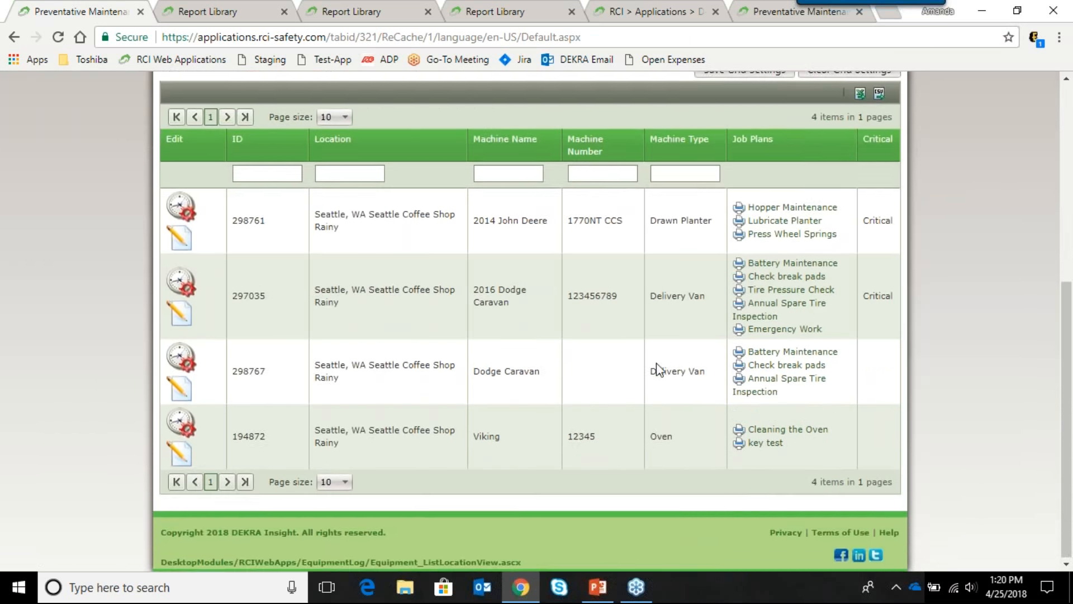
scroll(657, 369, "up", 4)
scroll(612, 366, "down", 3)
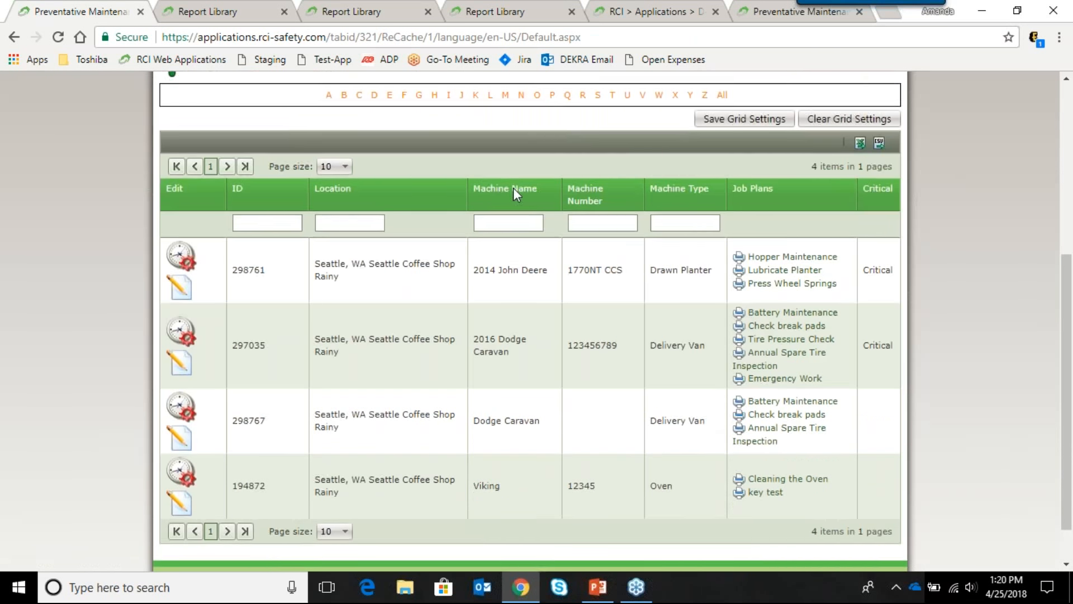
scroll(513, 186, "up", 1)
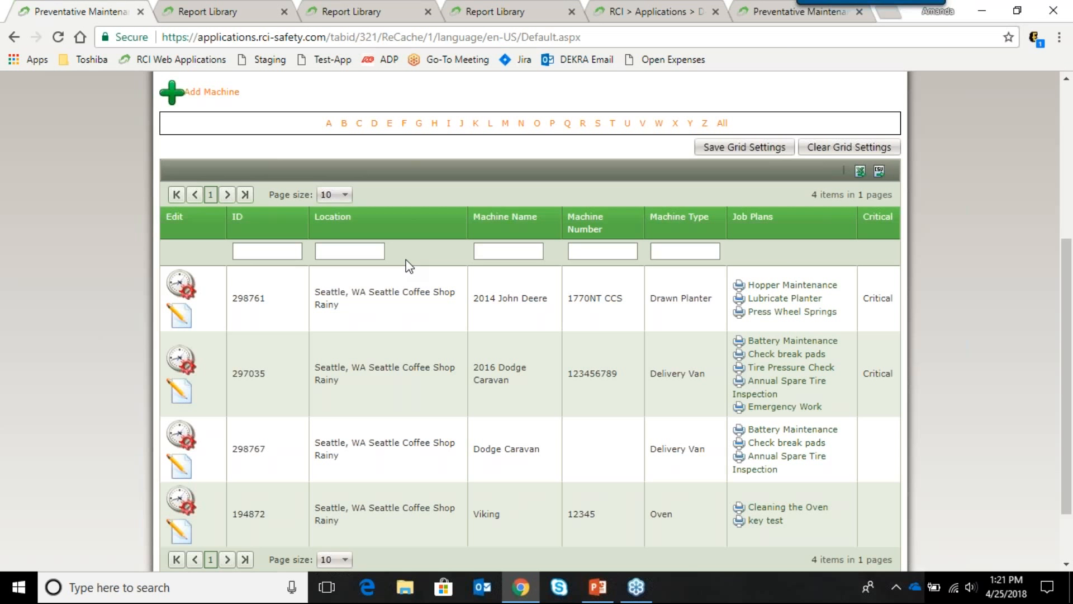
scroll(275, 479, "down", 1)
scroll(275, 503, "up", 1)
scroll(688, 354, "up", 5)
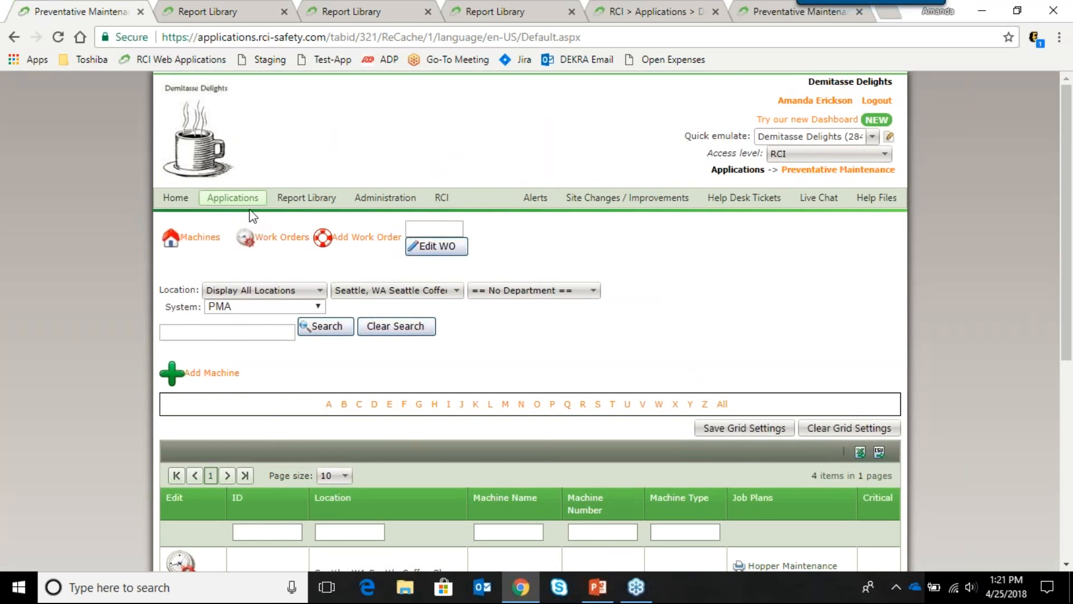
Step: Go to Administration > Programs (C) > Preventative Maintenance > Labor Cost Administration, showing 15 per hour
mouse_move(246, 204)
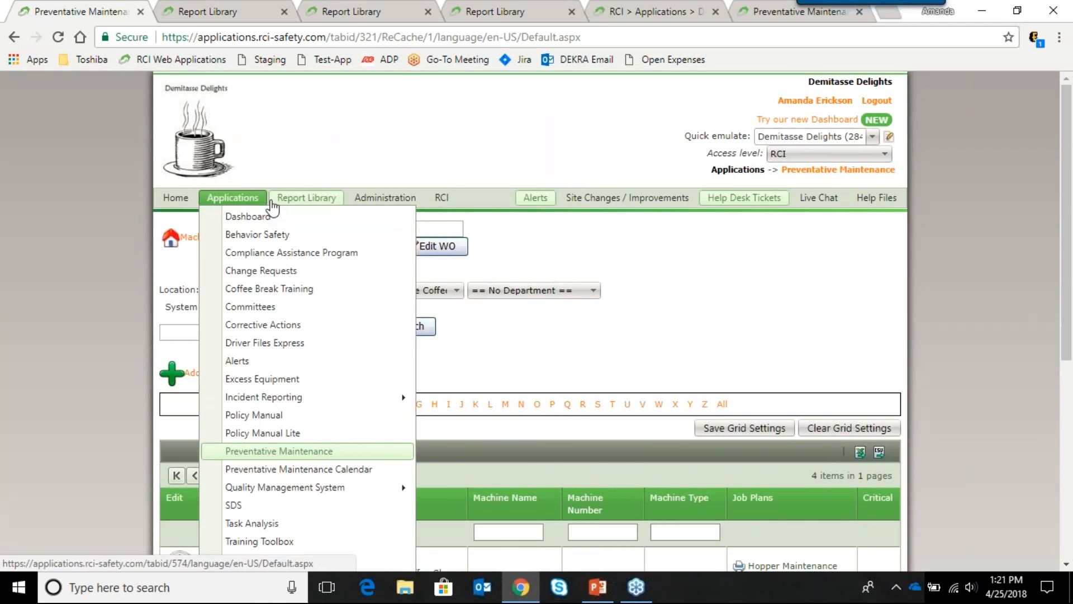
mouse_move(386, 202)
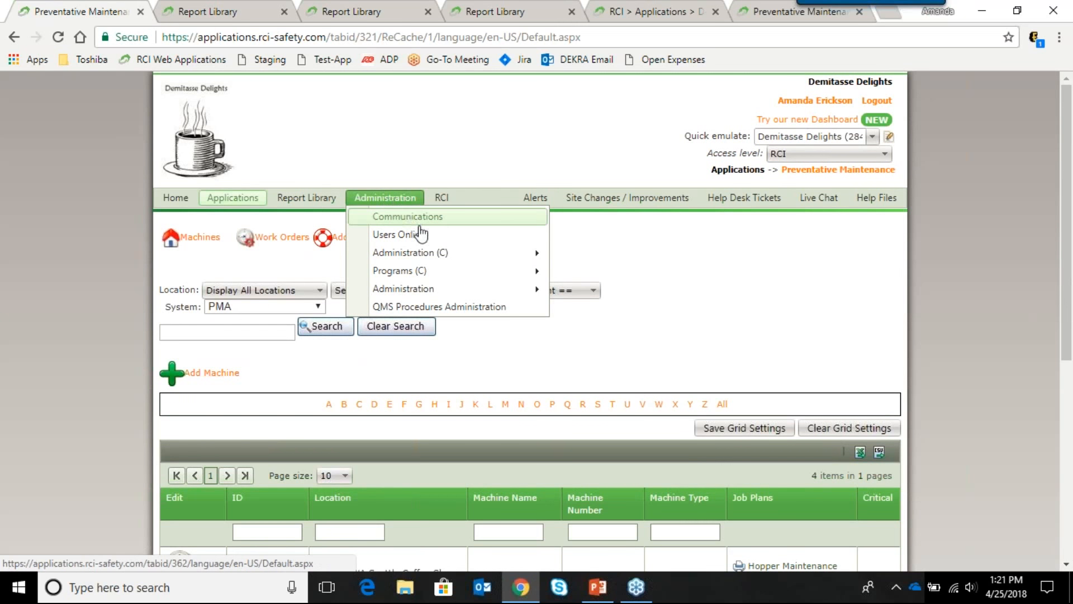
mouse_move(470, 259)
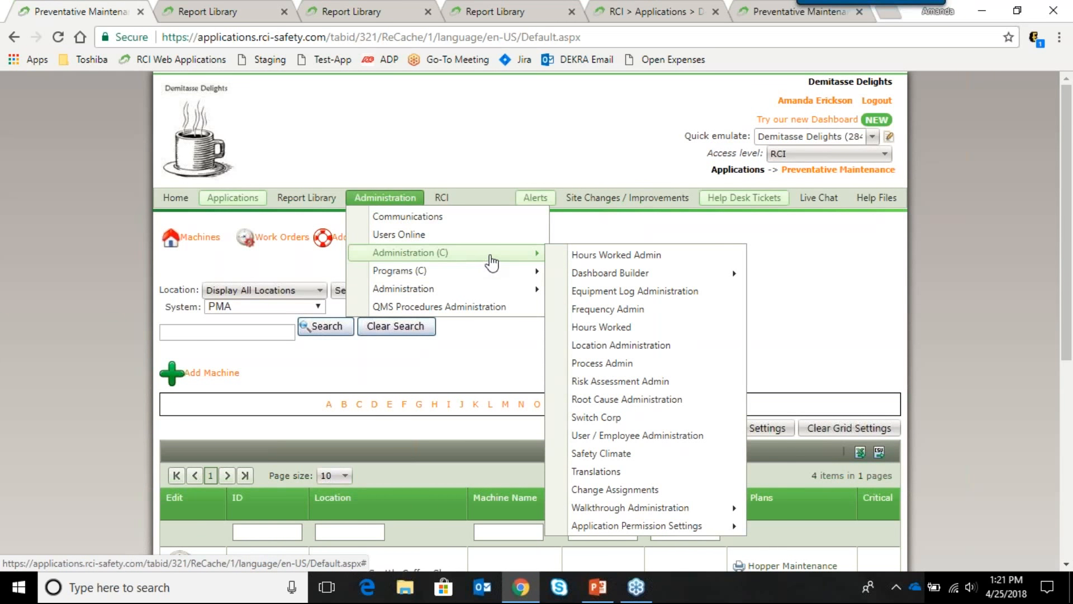
mouse_move(517, 290)
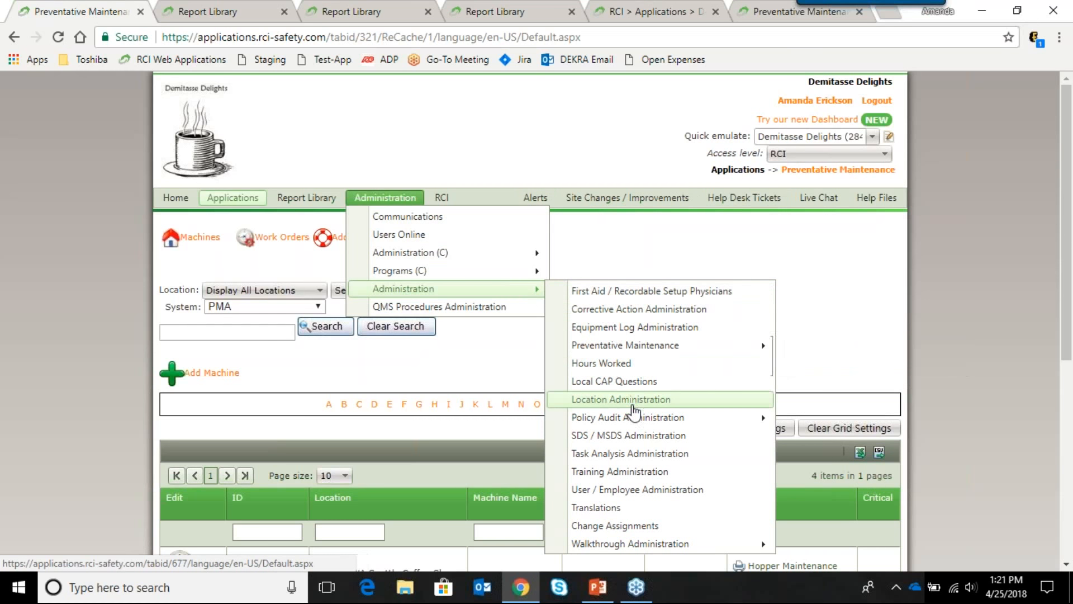
mouse_move(725, 352)
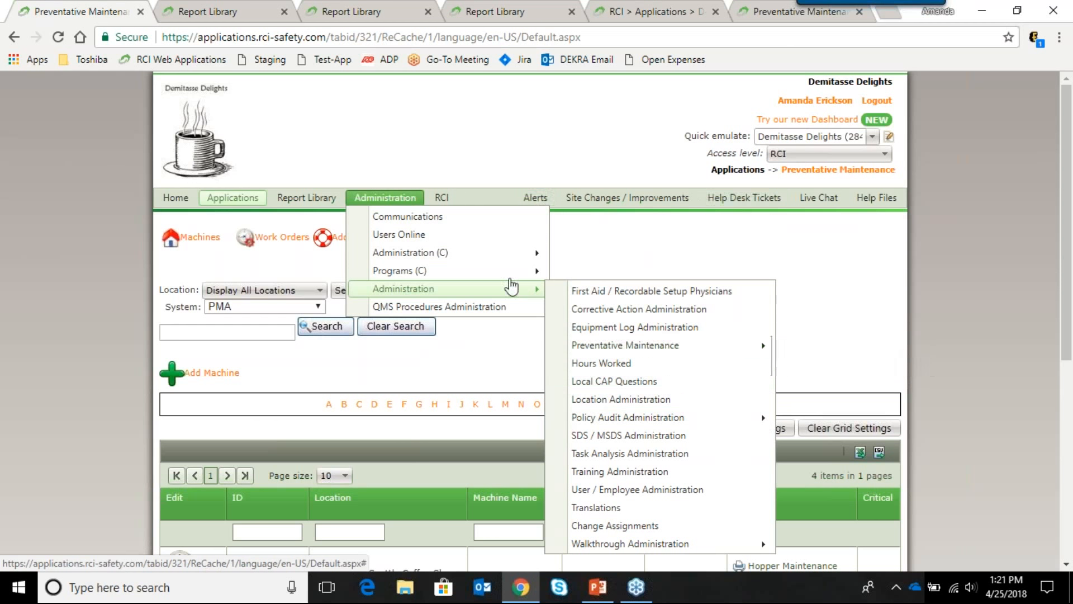
mouse_move(506, 259)
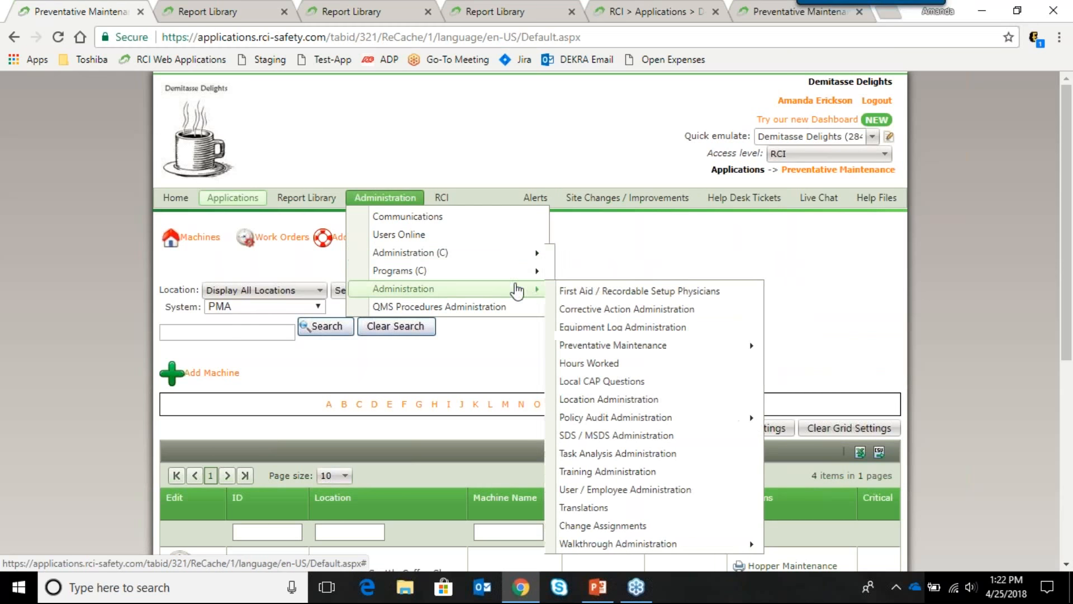
mouse_move(400, 271)
mouse_move(612, 274)
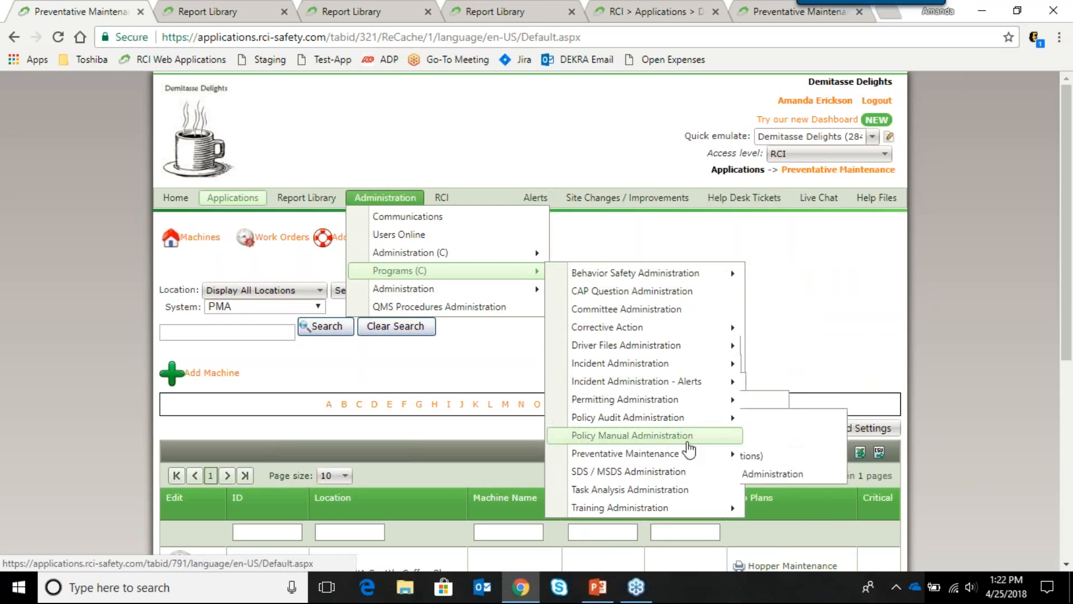
mouse_move(705, 455)
left_click(771, 472)
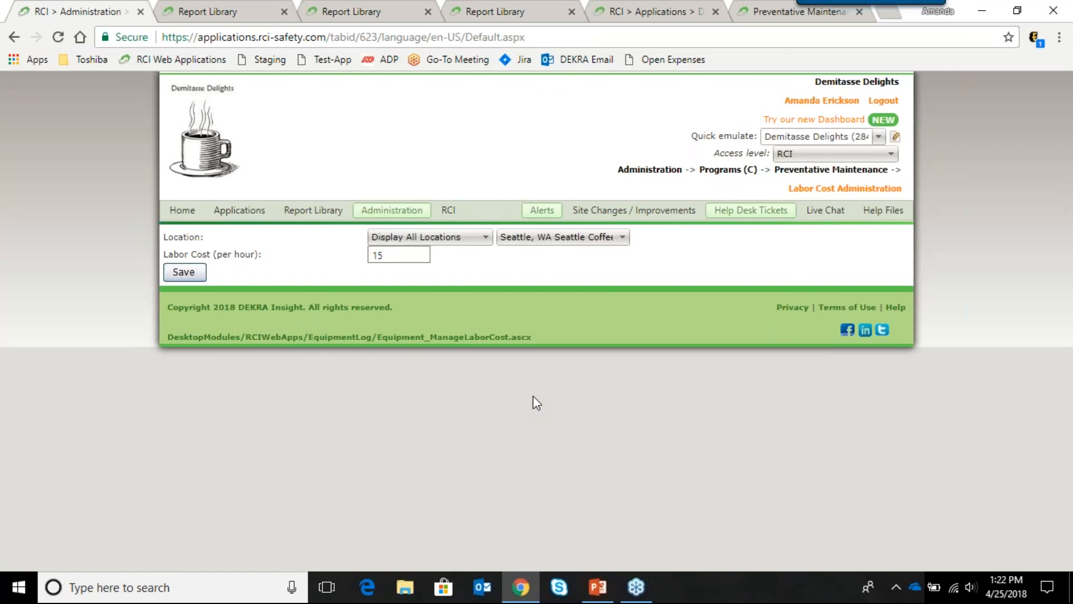
left_click(621, 241)
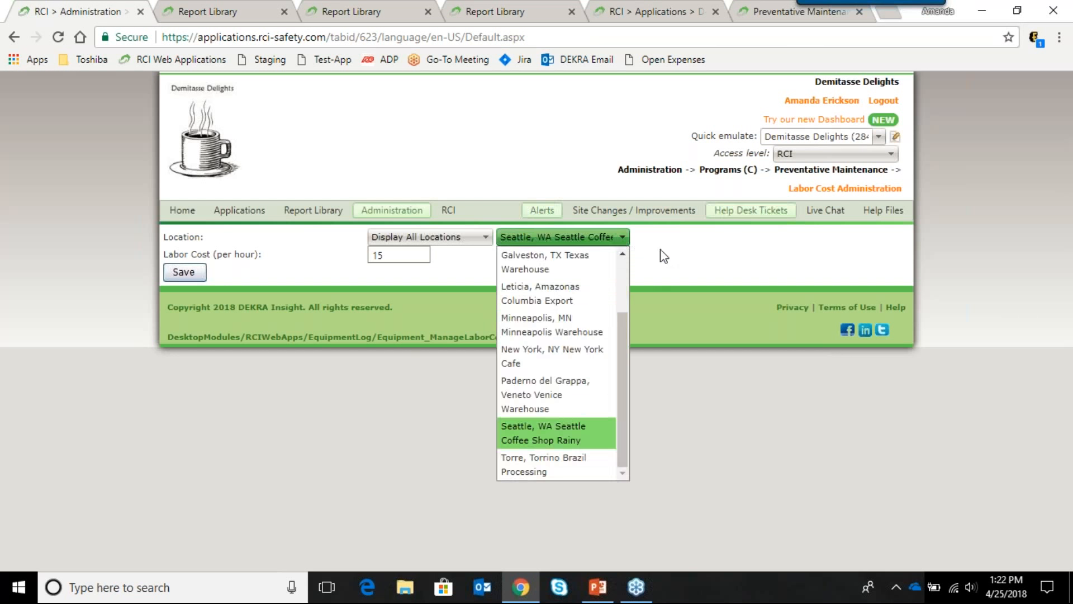
left_click(693, 259)
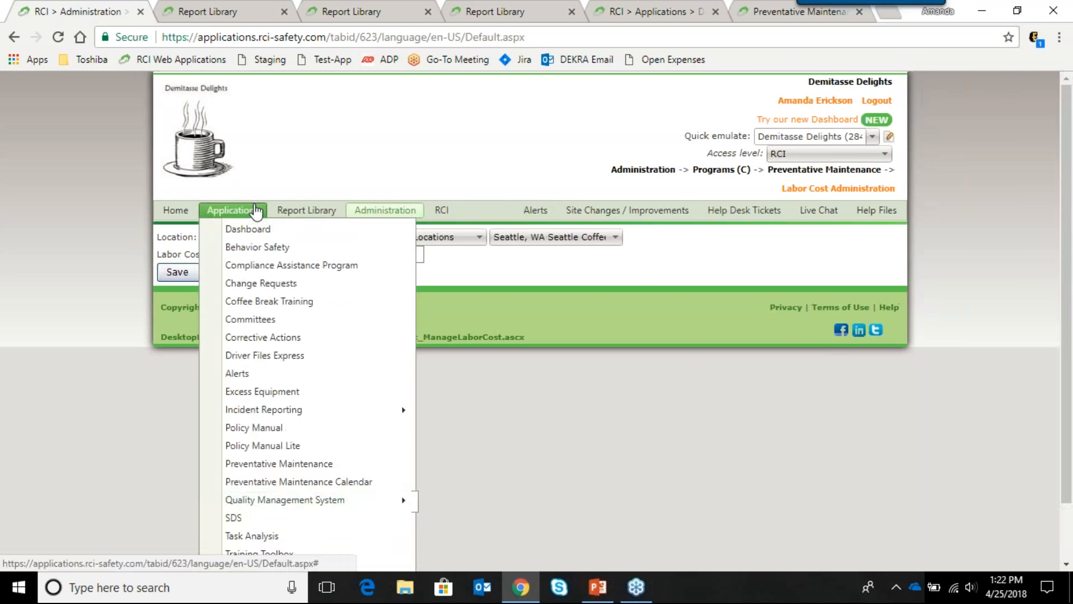
Step: Return to Preventative Maintenance and view the 2016 Dodge Caravan's scheduled maintenance
scroll(330, 232, "down", 5)
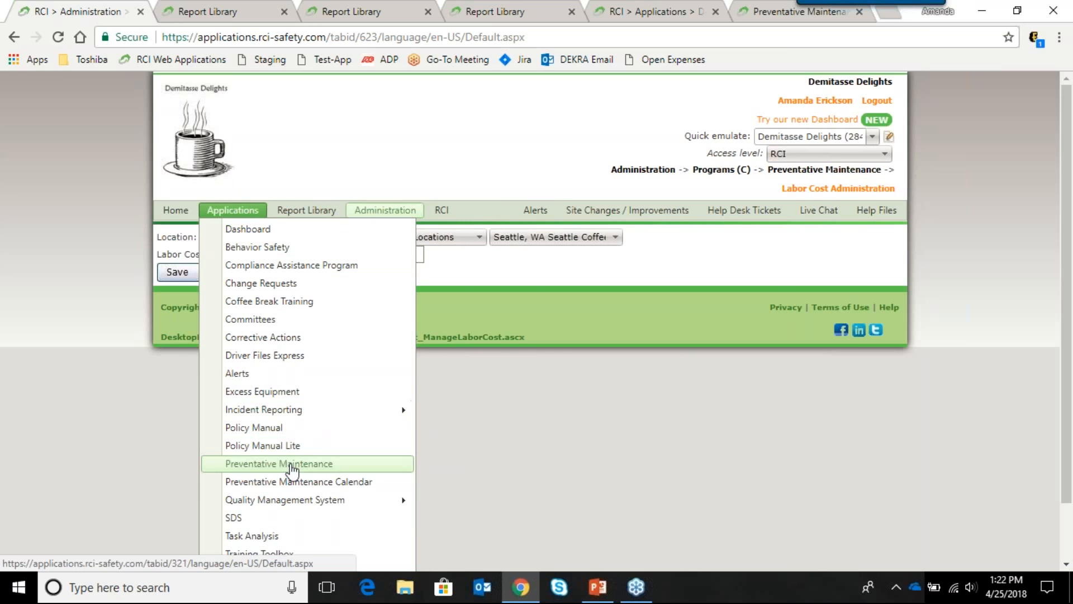
left_click(290, 466)
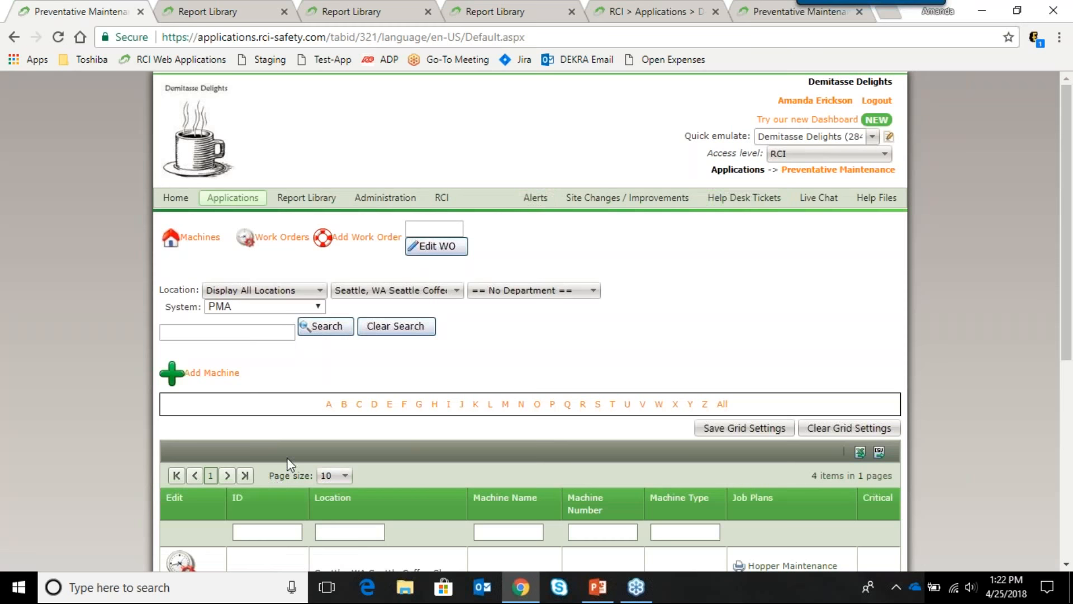
scroll(567, 417, "down", 4)
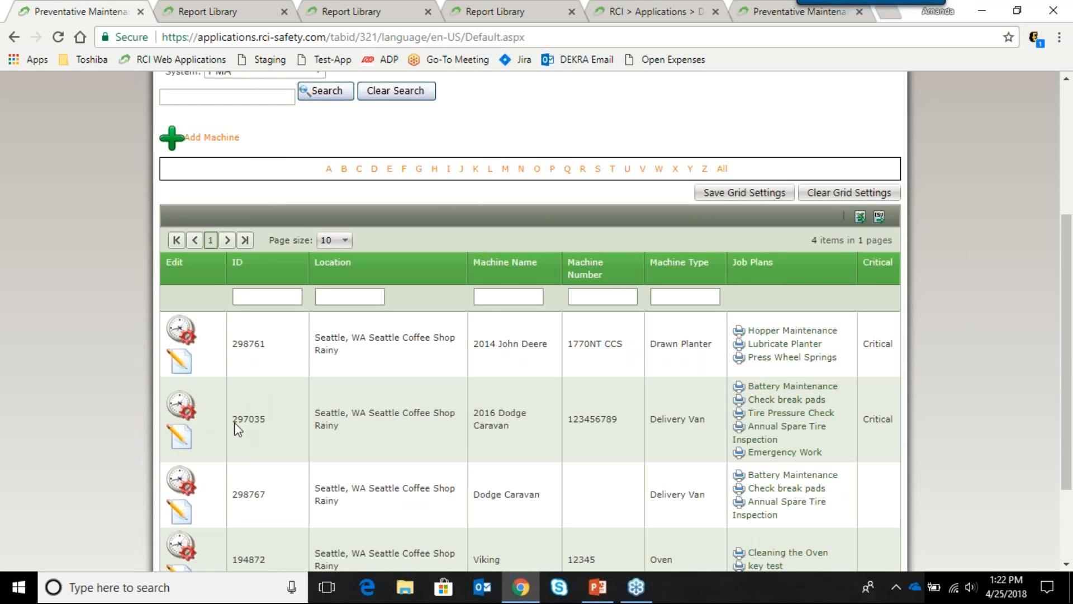
left_click(182, 408)
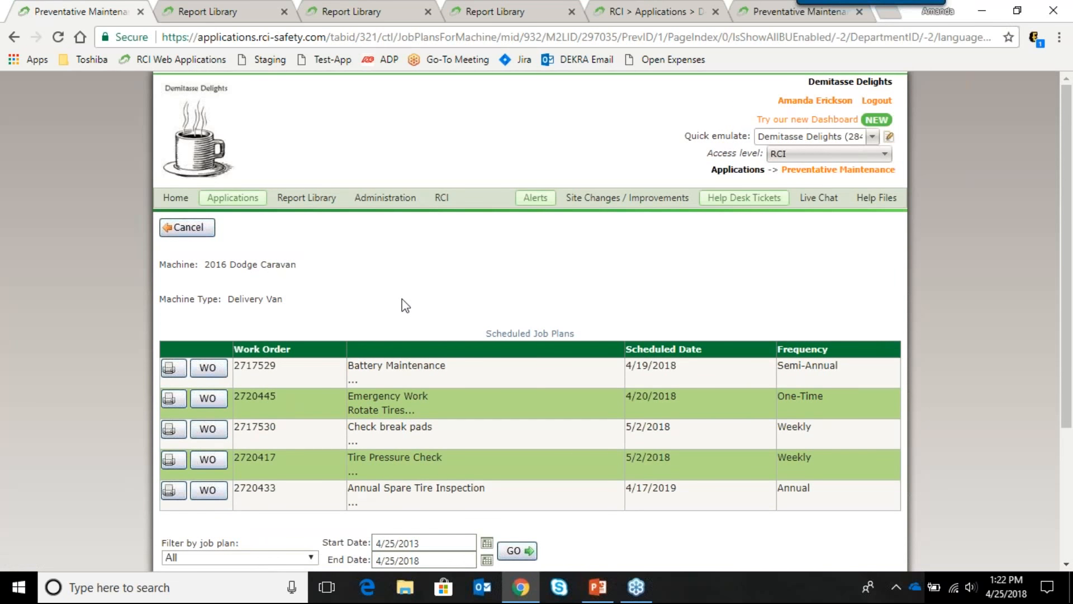
Step: Open work order 2717529 for the 2016 Dodge Caravan's Battery Maintenance
scroll(403, 304, "down", 1)
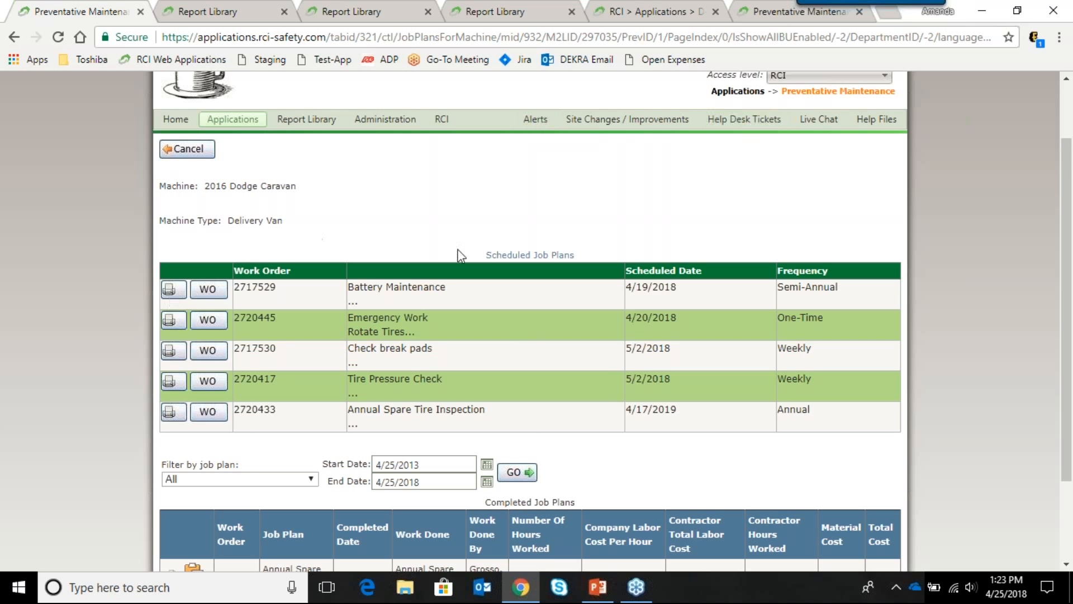
left_click(210, 291)
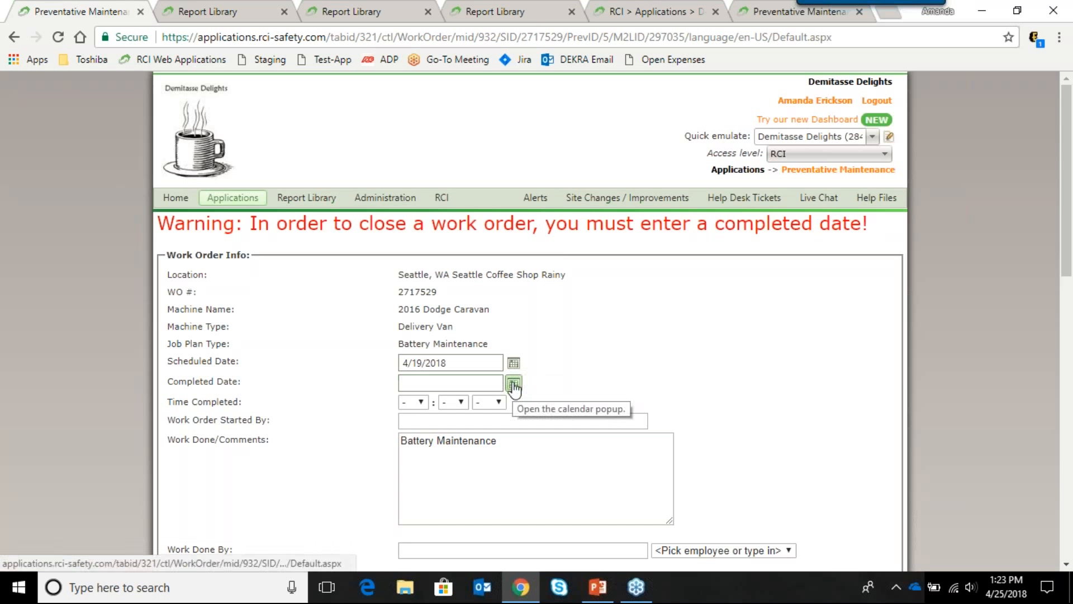
Step: Set the completed date to 4/25/2018 and the completion time to 08:16 AM
left_click(514, 384)
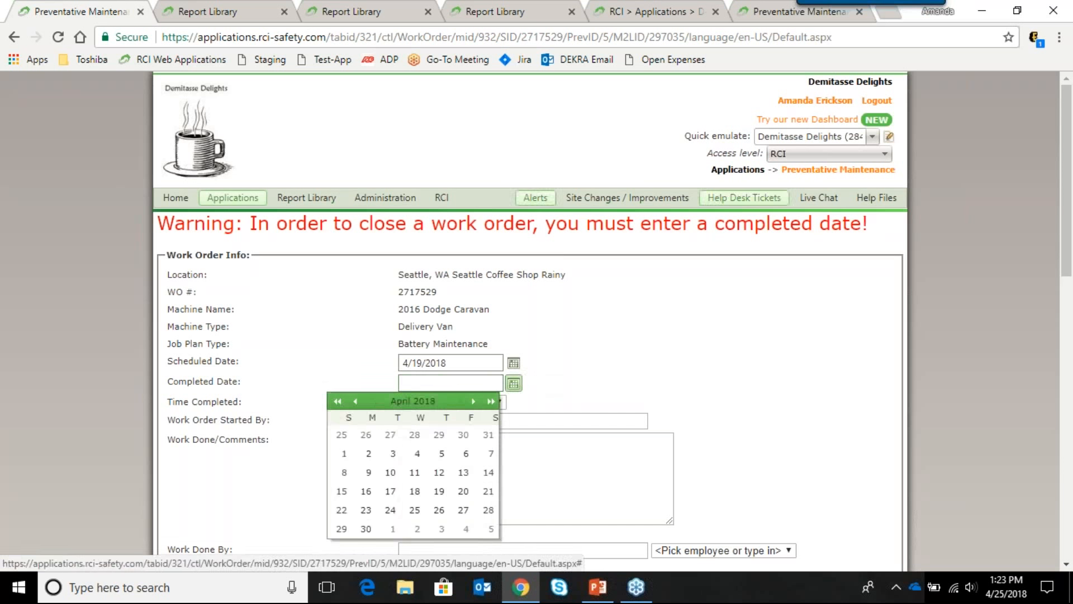
left_click(414, 510)
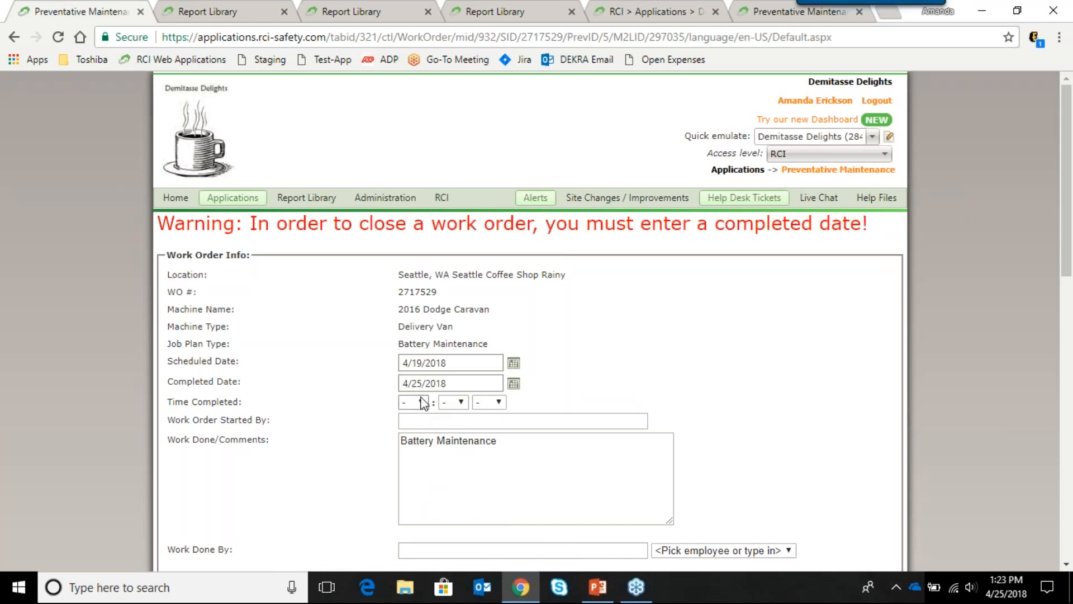
left_click(423, 402)
left_click(412, 343)
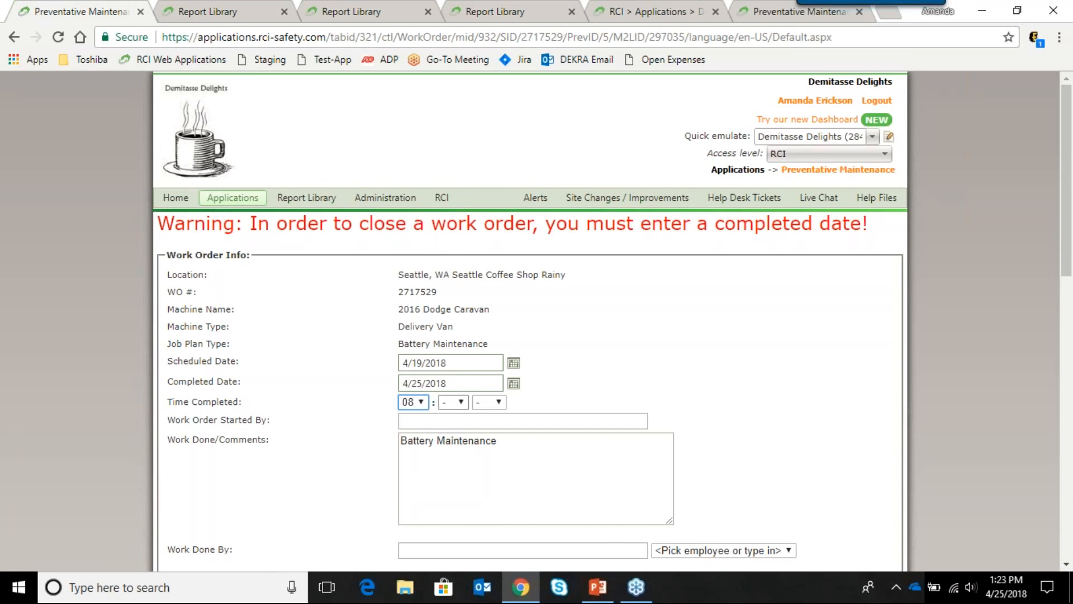
left_click(453, 402)
left_click(454, 392)
left_click(489, 401)
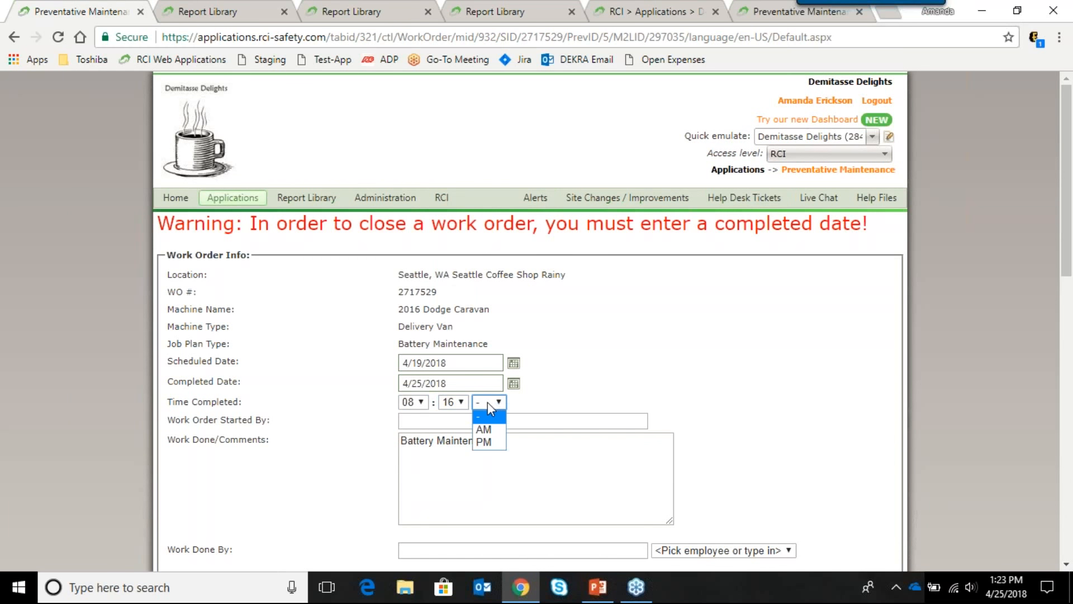
left_click(484, 428)
Step: Enter the worker's name in both the Started By and Work Done By fields
left_click(558, 421)
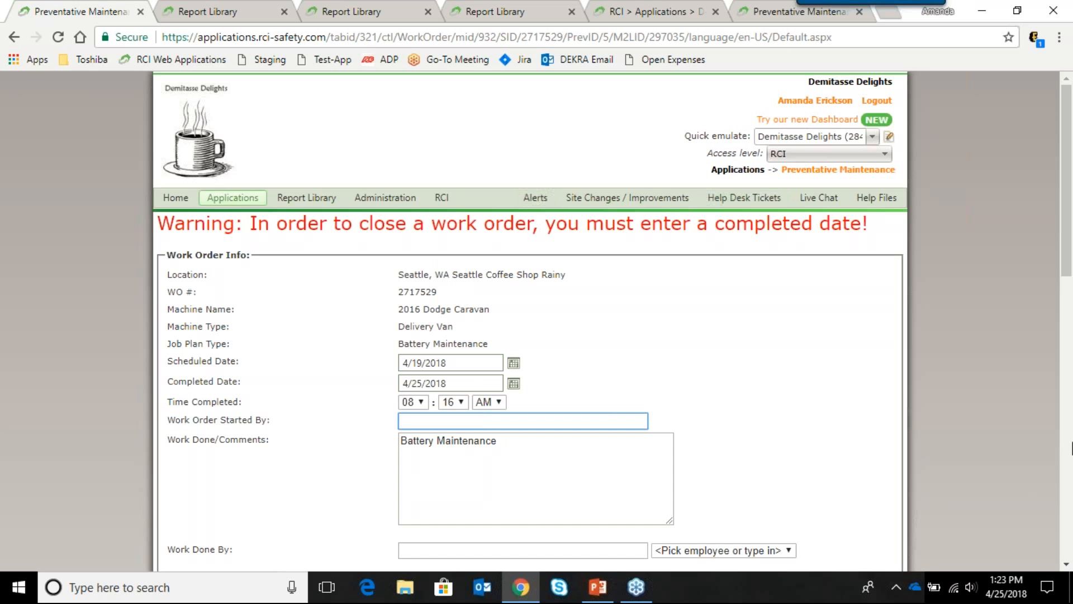
scroll(958, 491, "down", 3)
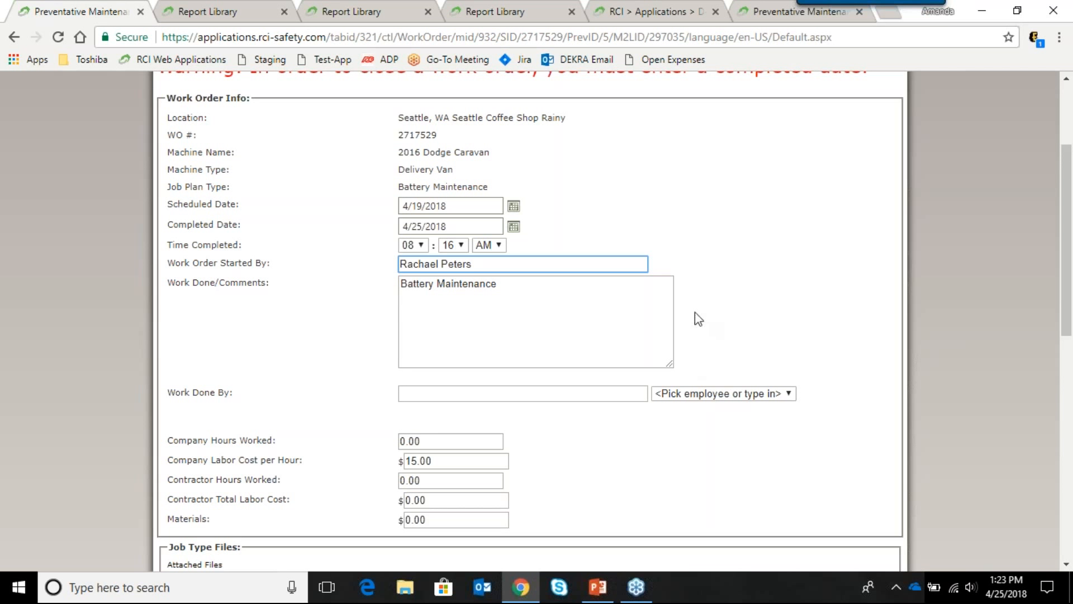
left_click(706, 396)
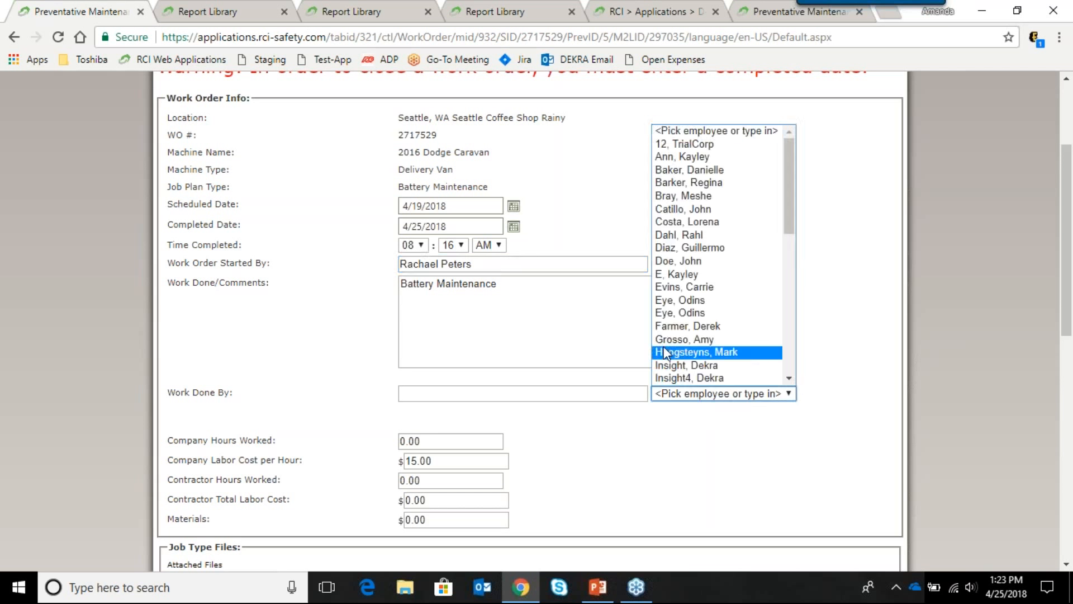
left_click(613, 391)
left_click(612, 392)
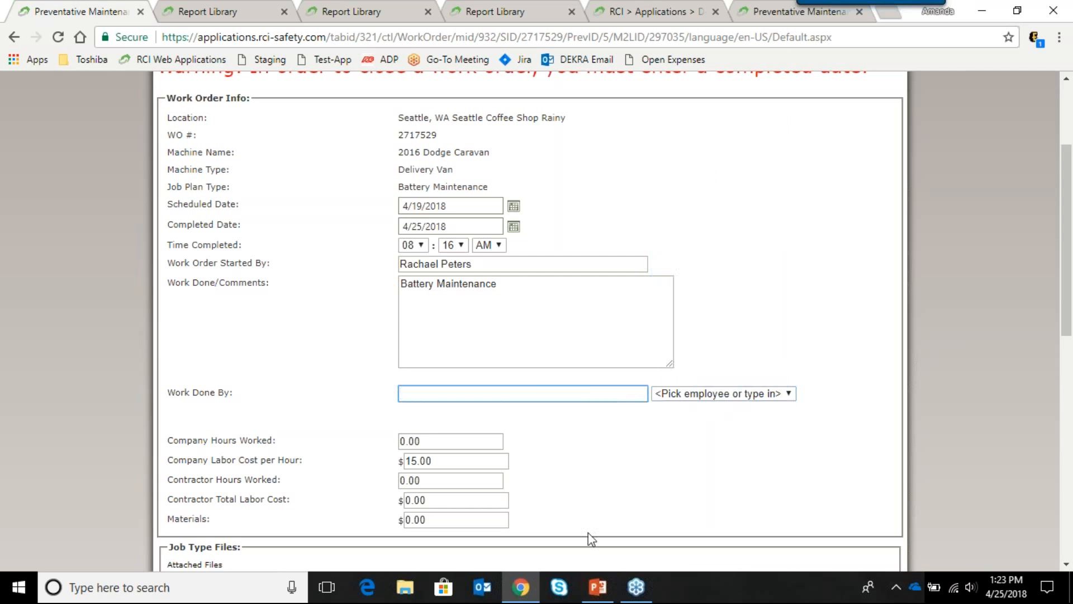
Step: Check the $15.00 company labor cost, leaving it unchanged
scroll(687, 459, "down", 3)
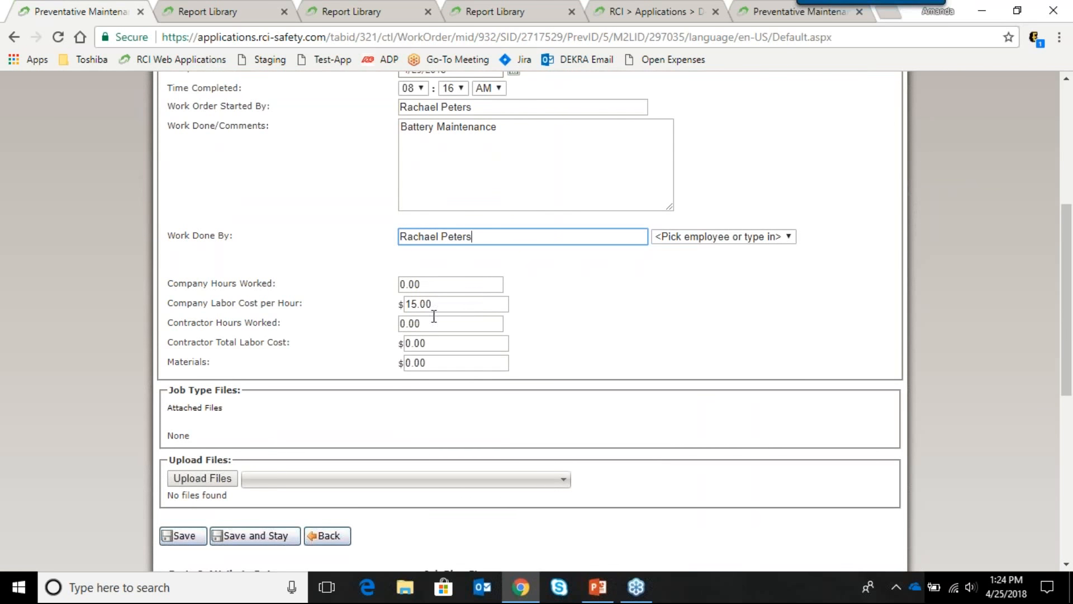
left_click_drag(436, 303, 377, 319)
left_click(480, 306)
left_click(569, 304)
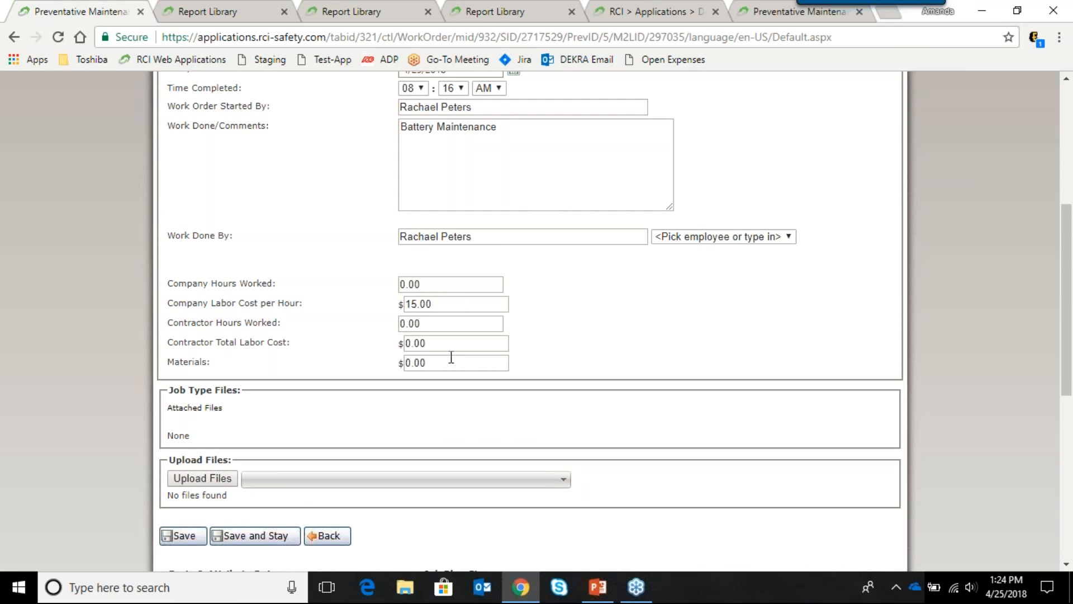
scroll(487, 386, "down", 3)
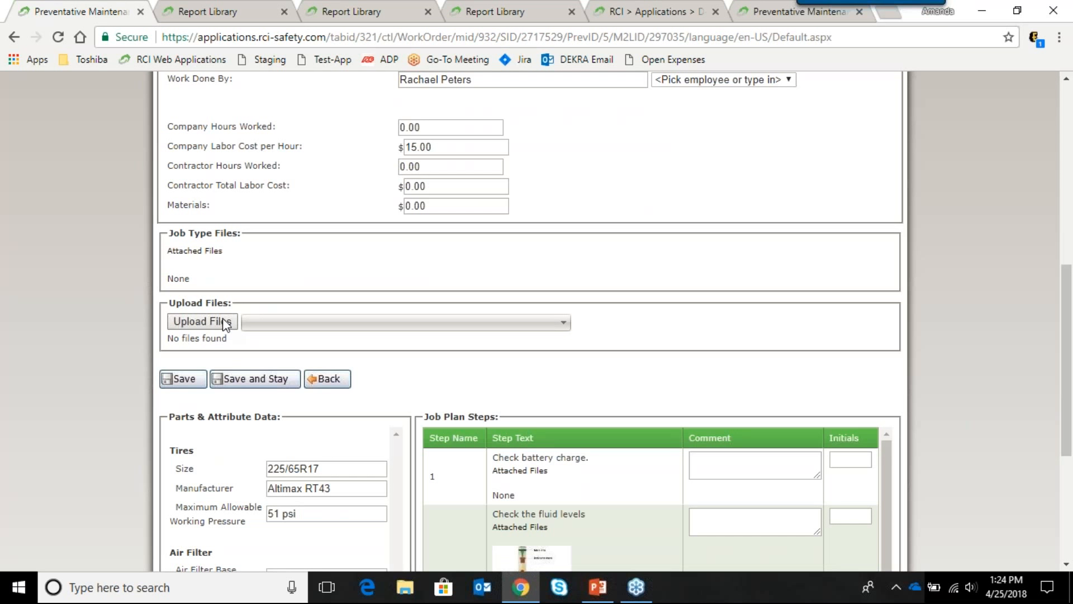
Step: Upload option.jpg with the friendly name 'File' and save the work order, staying on it
left_click(223, 322)
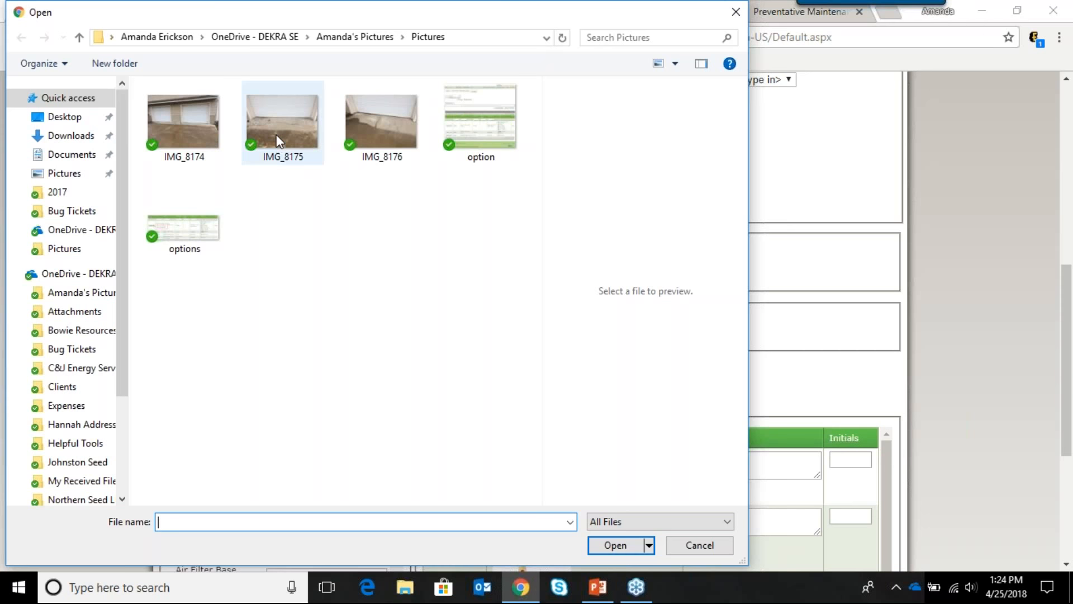
left_click(470, 132)
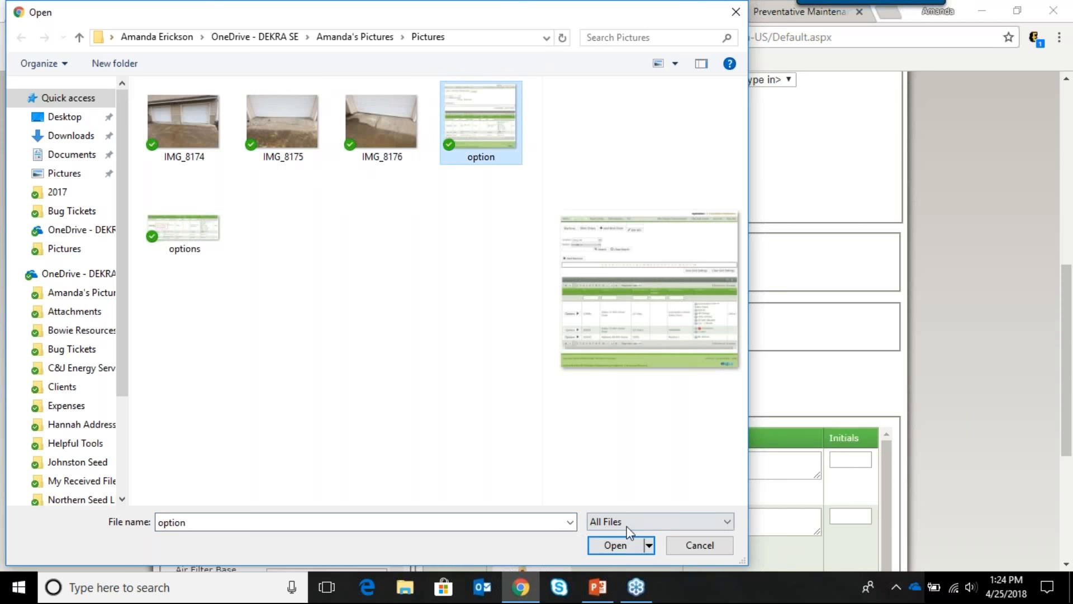
left_click(614, 546)
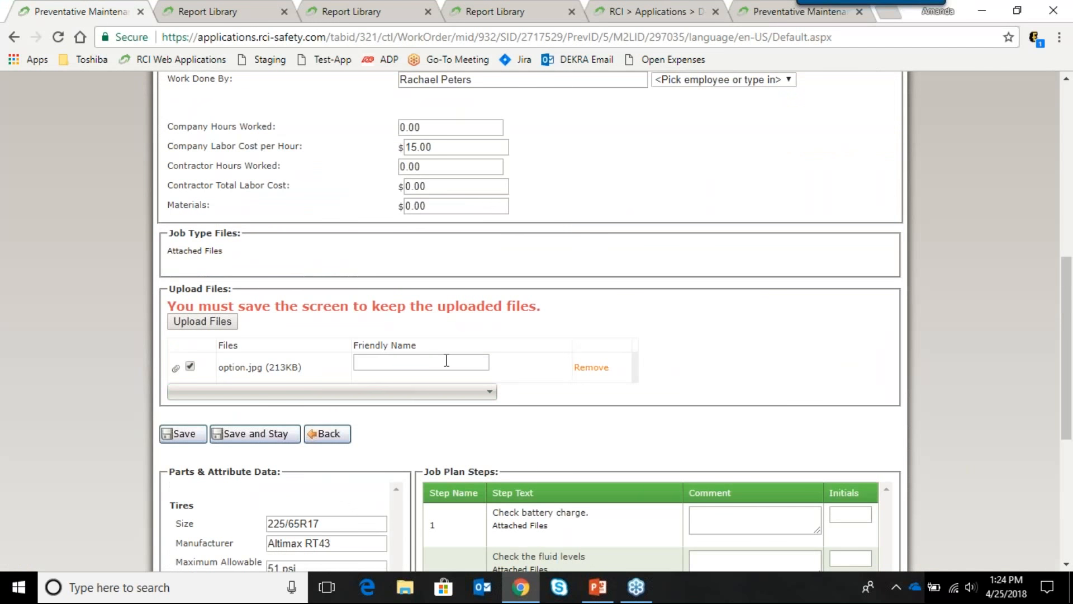
left_click(447, 361)
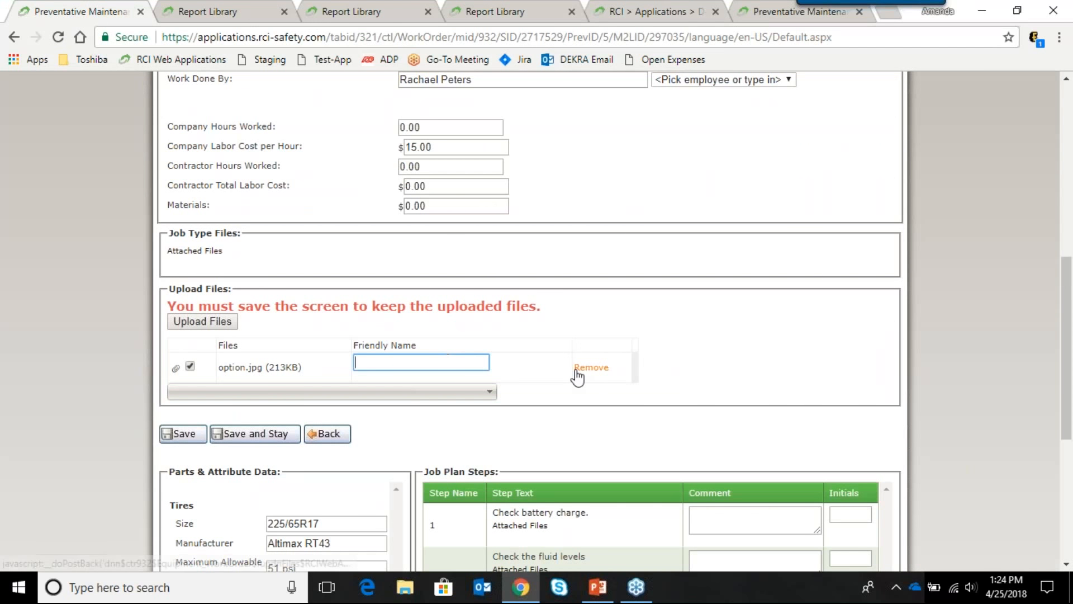
type("File")
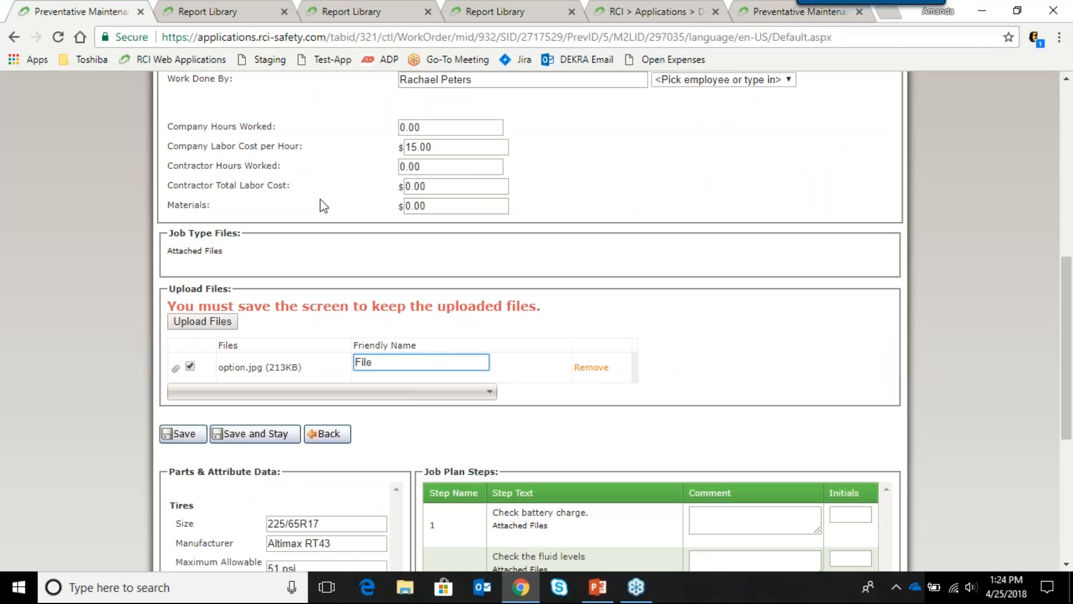
left_click(283, 435)
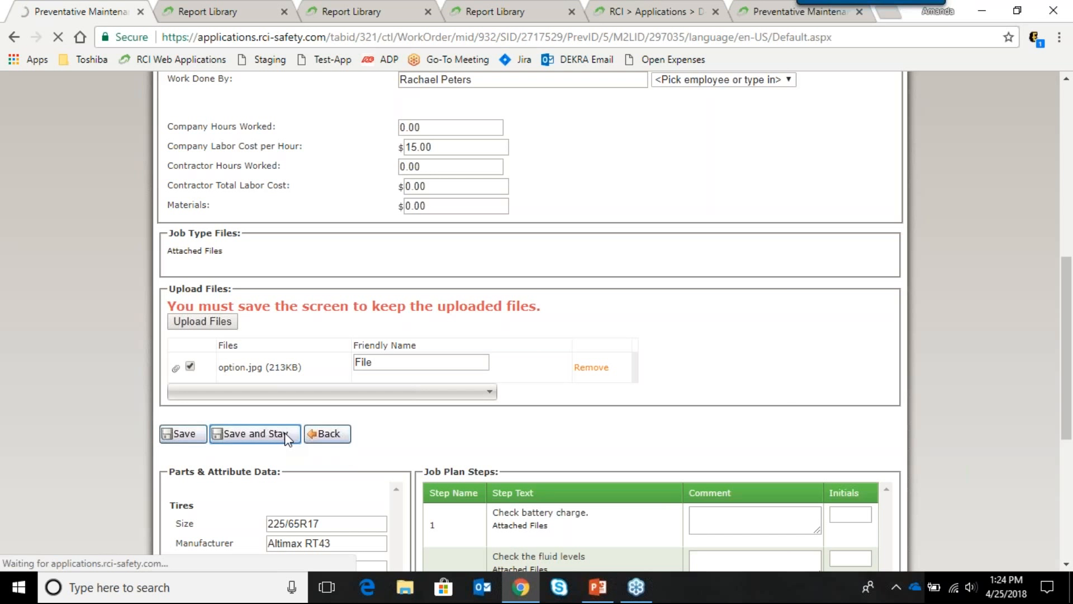
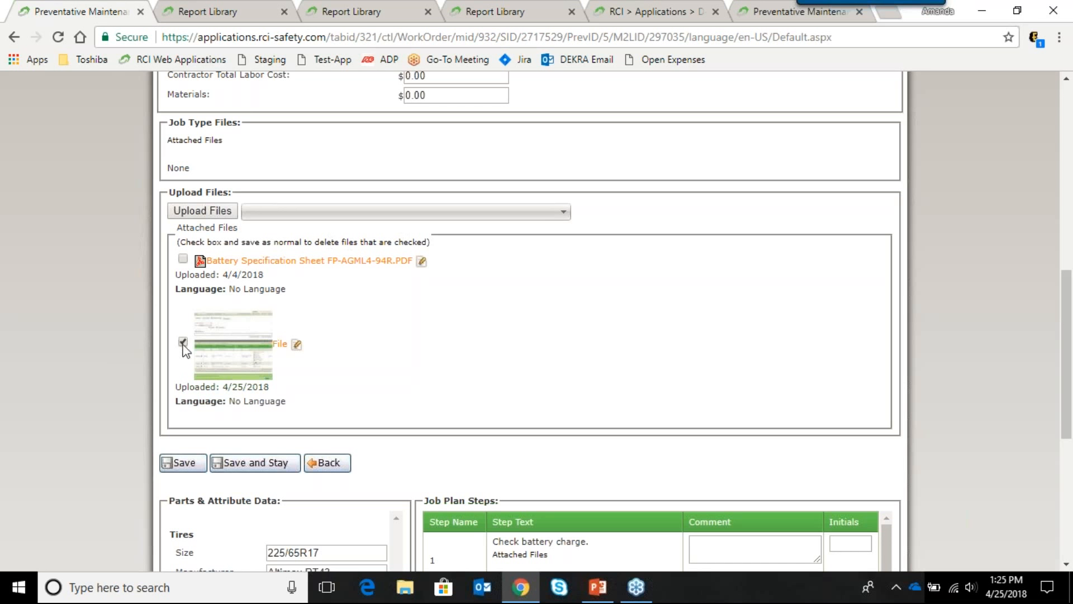
Step: Delete the marked image attachment, keeping only the battery specification PDF, and stay on the work order
scroll(443, 302, "down", 3)
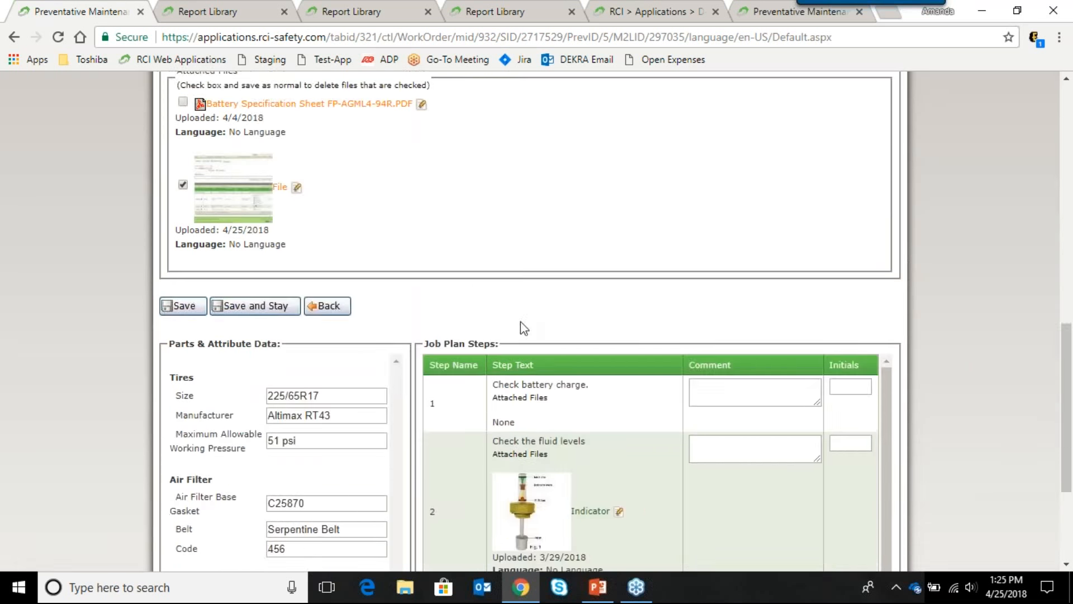
scroll(523, 328, "down", 3)
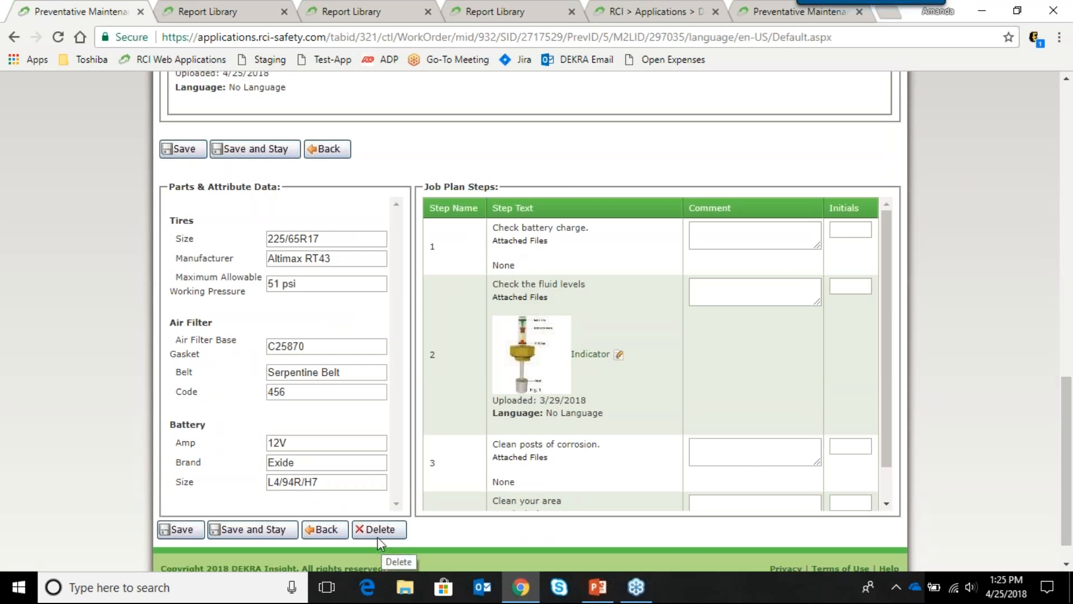
scroll(512, 386, "up", 3)
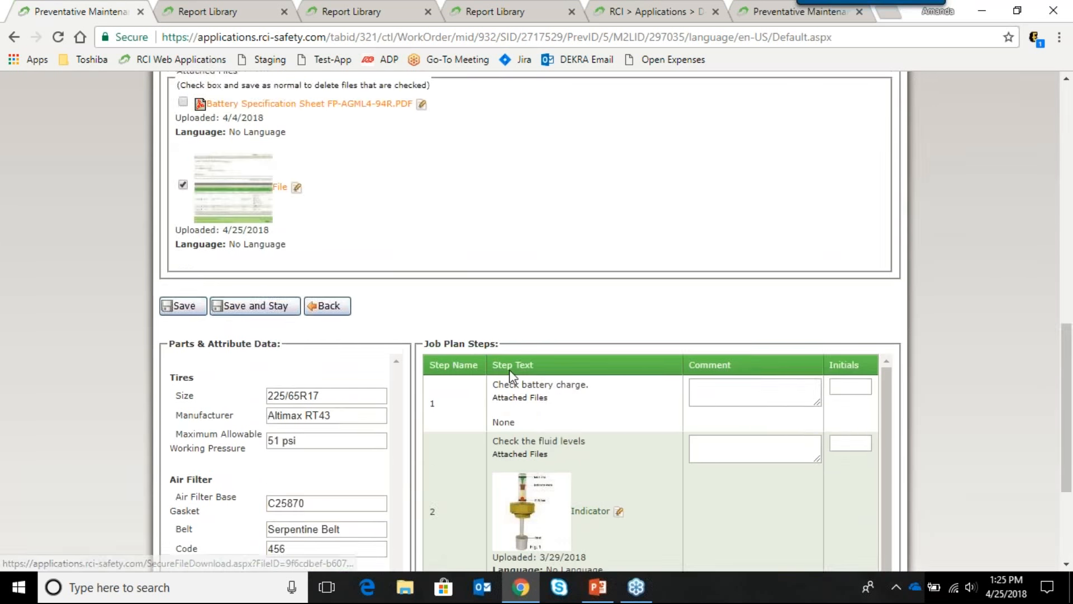
left_click(288, 306)
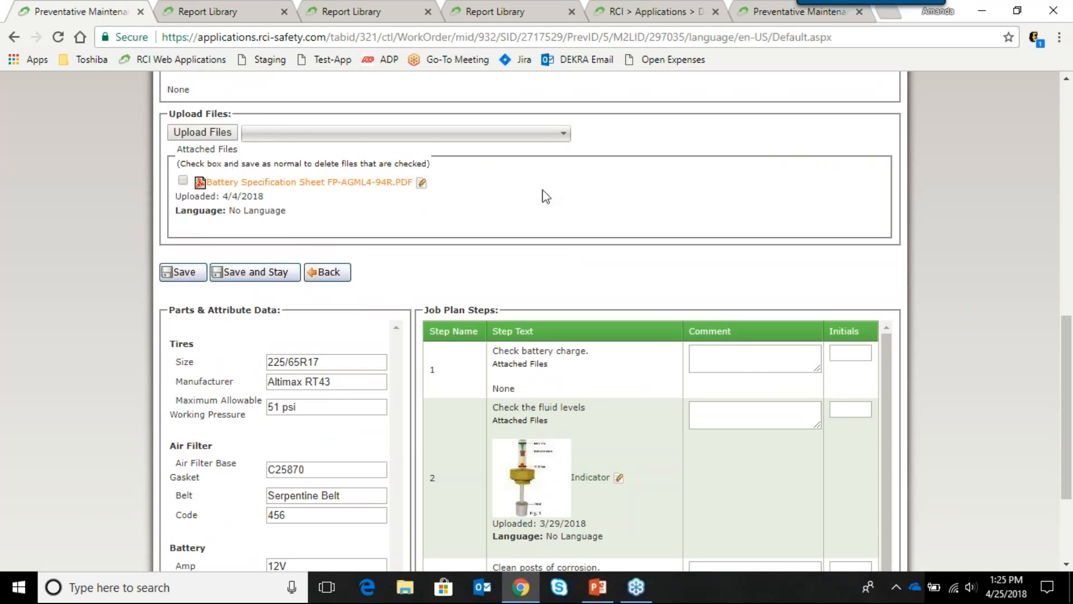
Step: Click into the job plan step 1 comment box, then save the work order
scroll(553, 208, "down", 1)
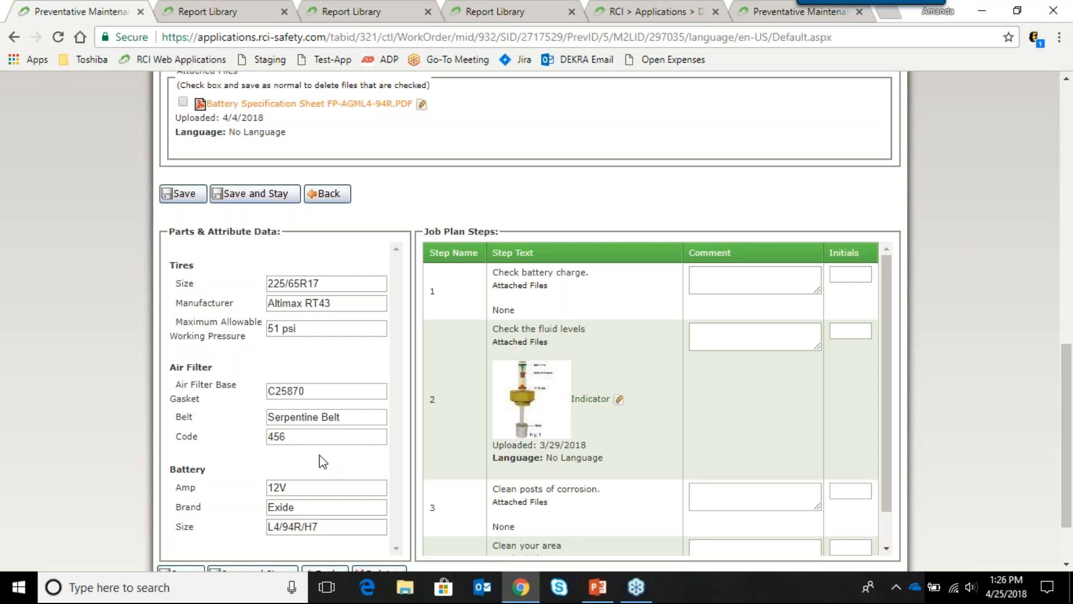
scroll(595, 281, "down", 1)
scroll(595, 282, "up", 1)
scroll(934, 271, "down", 2)
left_click(774, 207)
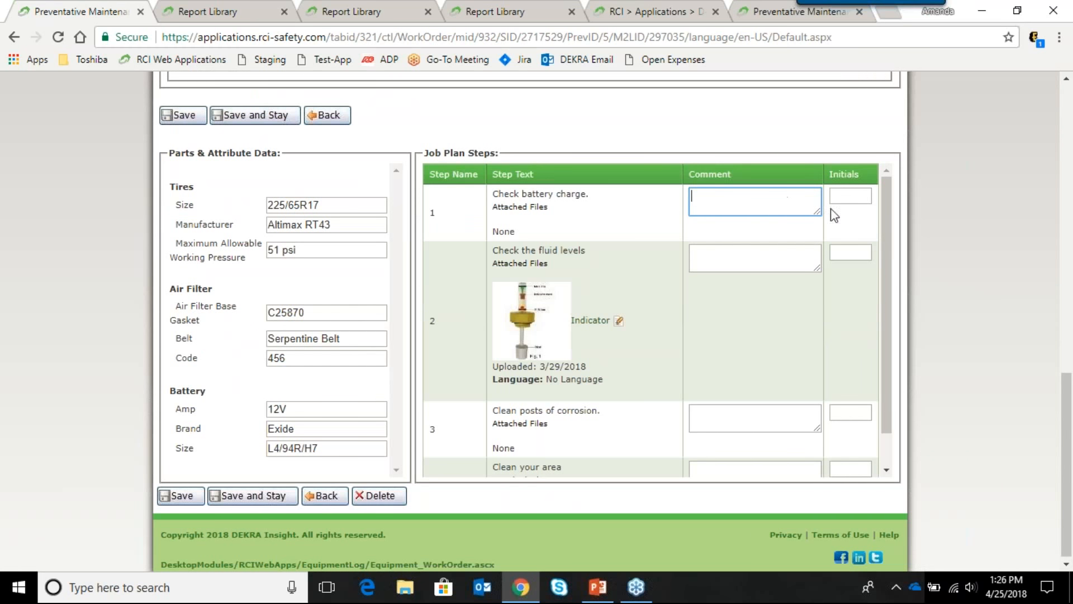
scroll(735, 314, "down", 1)
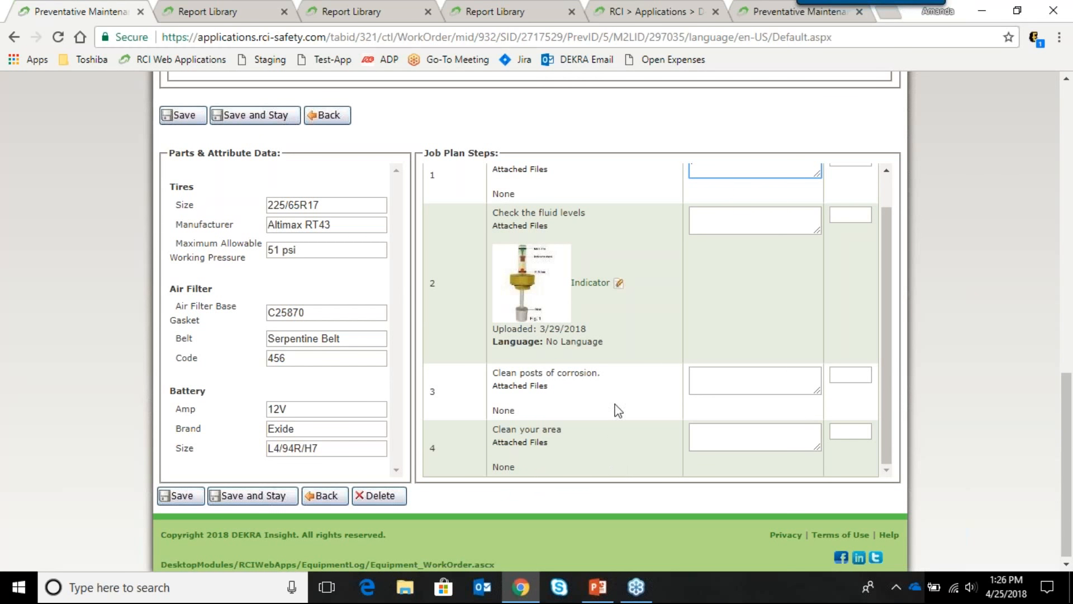
scroll(499, 446, "up", 1)
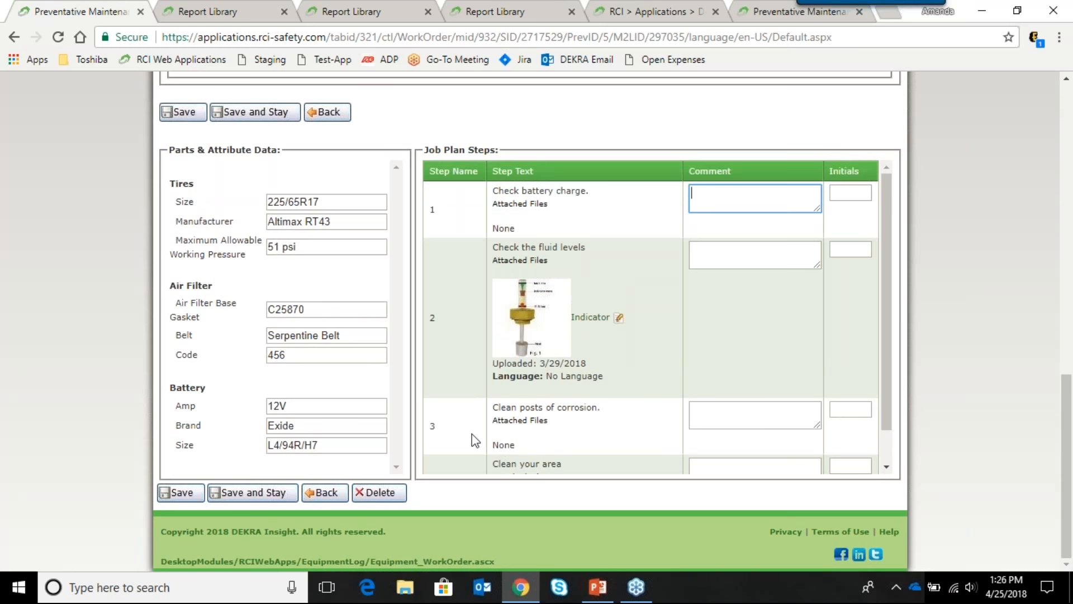
left_click(169, 497)
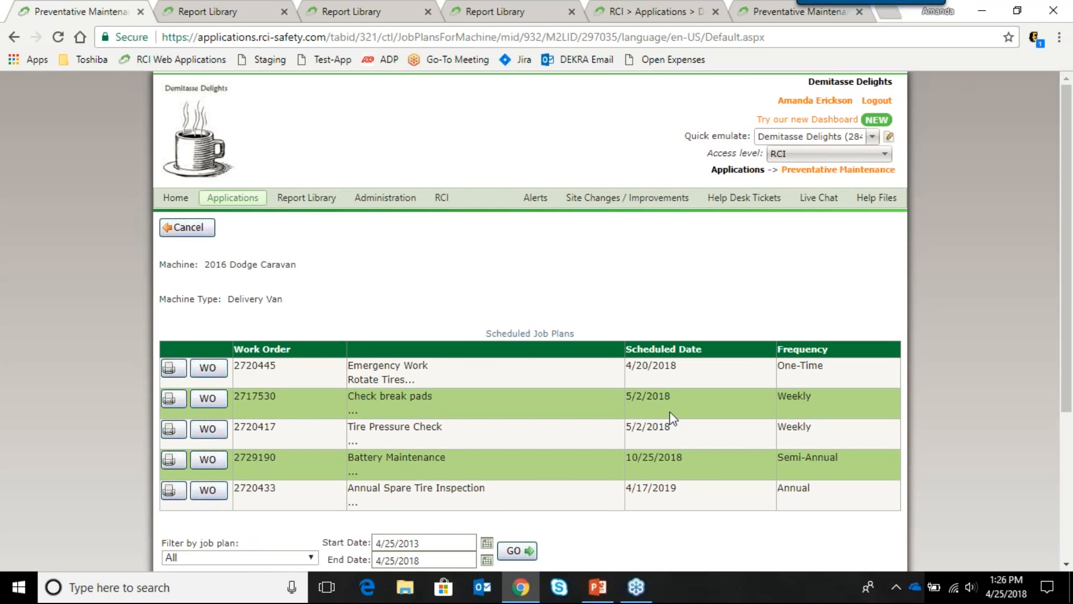
Step: Open the completed 4/25/2018 Battery Maintenance work order and review its four job plan steps
scroll(927, 377, "down", 4)
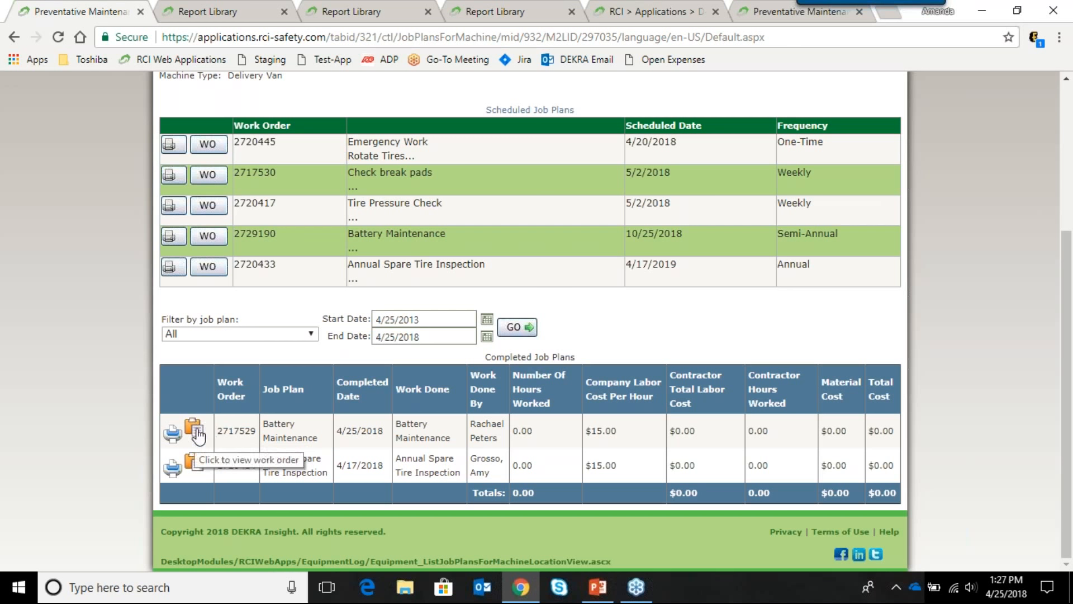
left_click(198, 434)
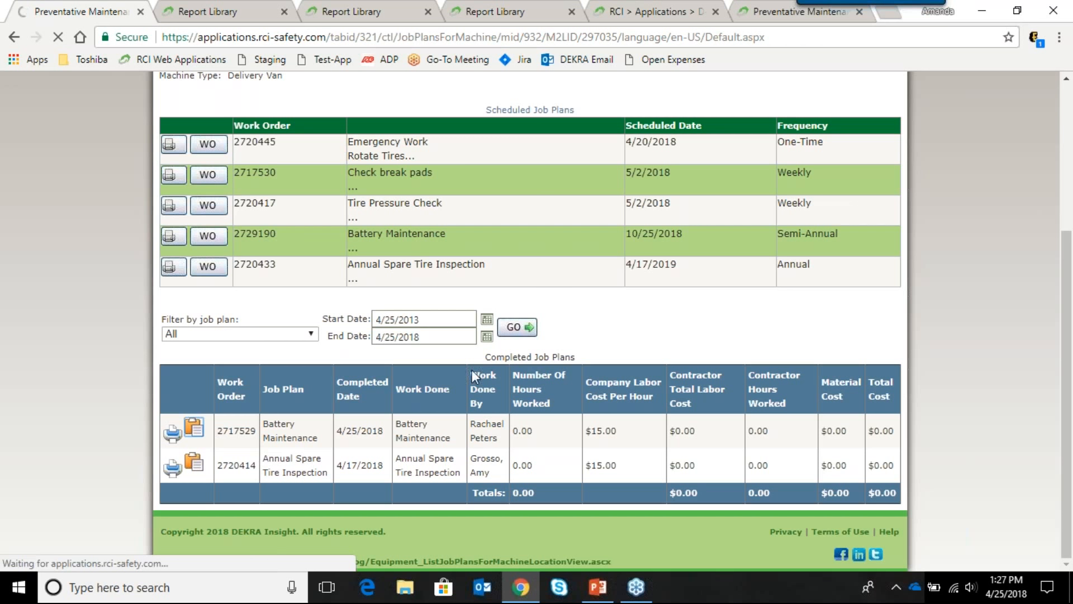
scroll(719, 405, "down", 4)
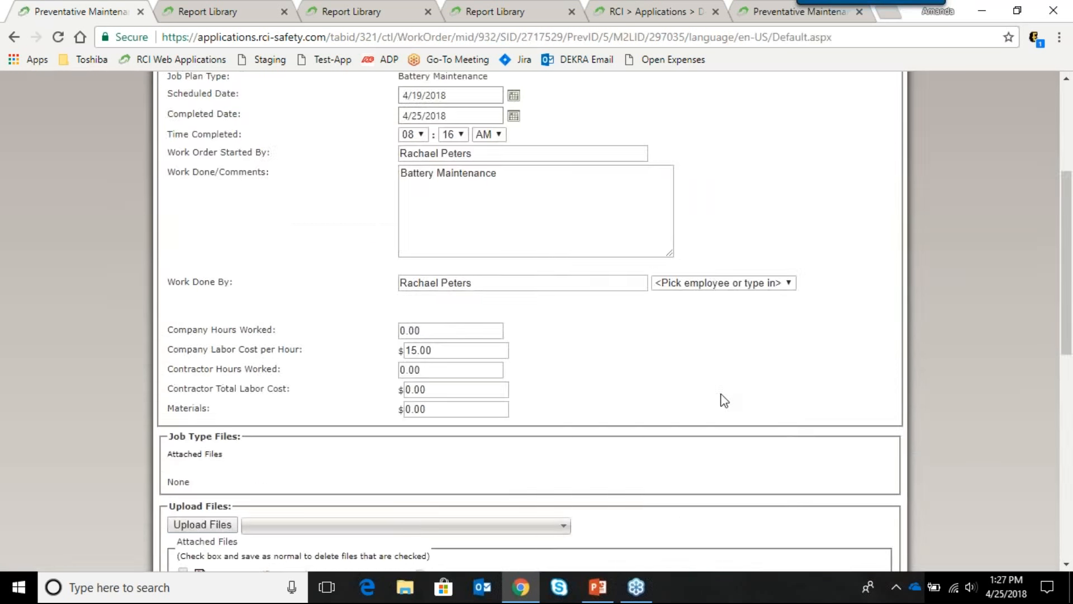
scroll(994, 276, "down", 8)
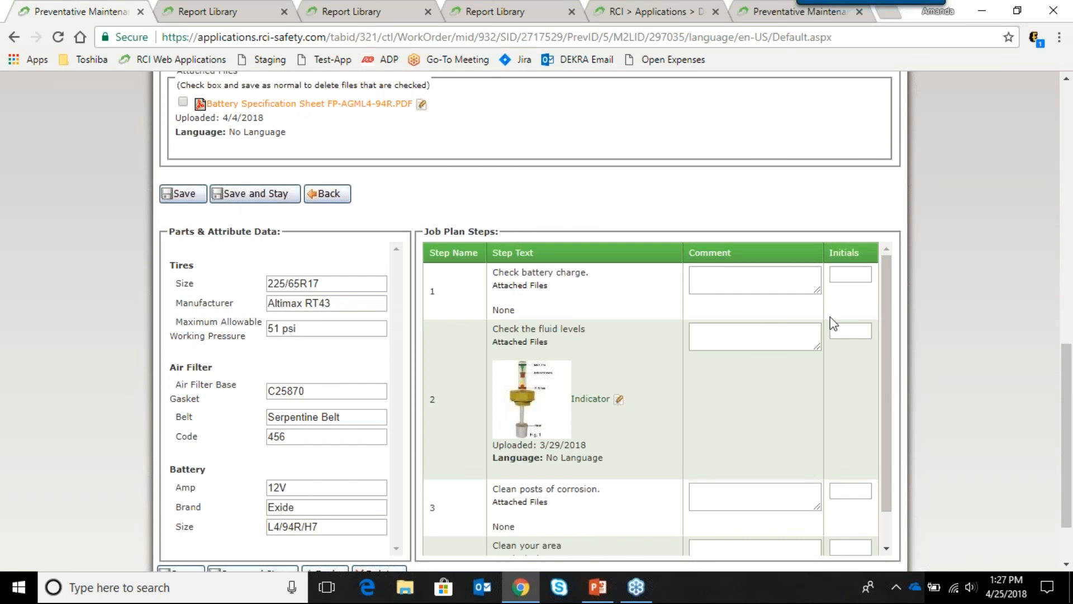
scroll(793, 346, "down", 1)
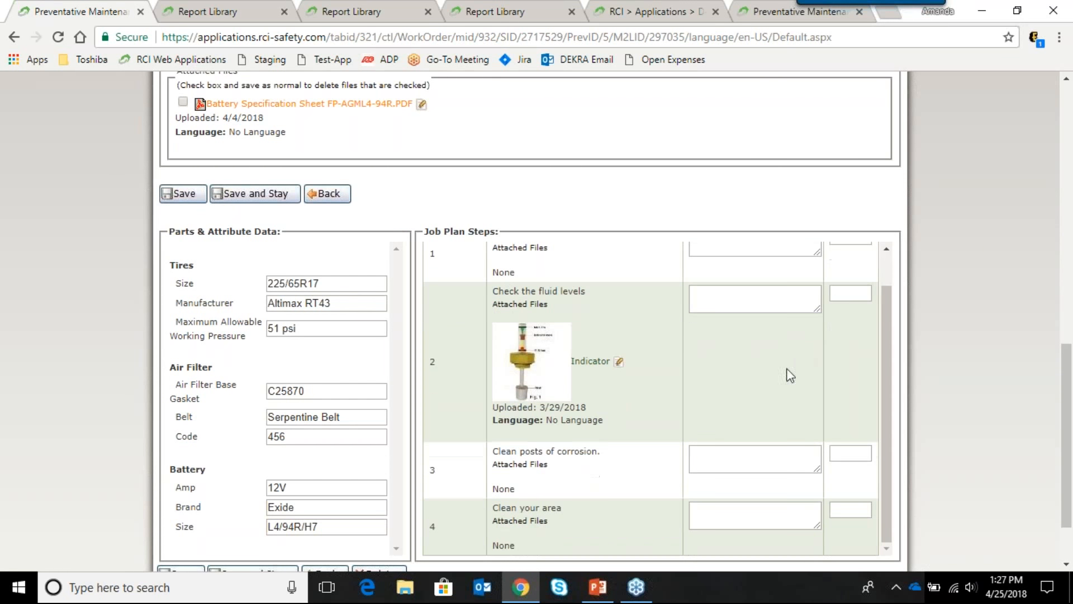
scroll(879, 361, "down", 2)
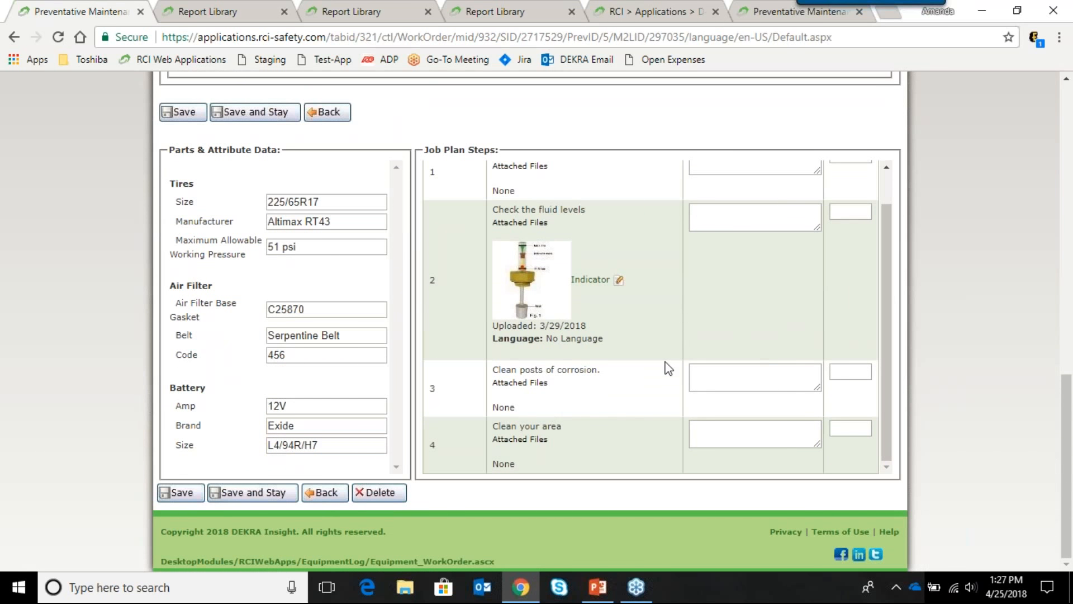
scroll(668, 368, "up", 1)
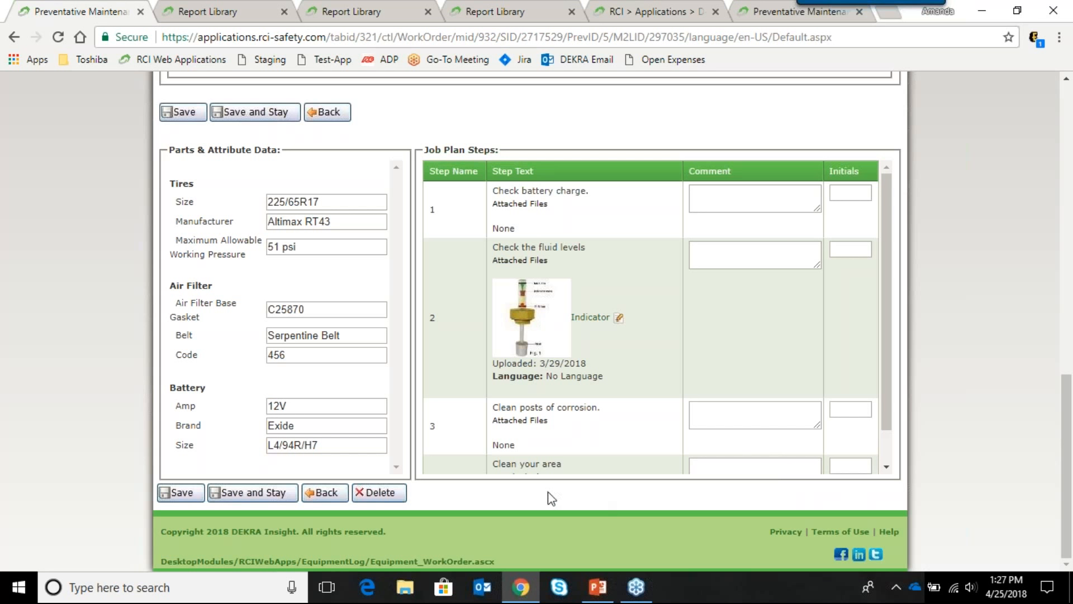
Step: Go back to the Dodge Caravan's job plans list, review it, then cancel out to Preventative Maintenance
left_click(324, 494)
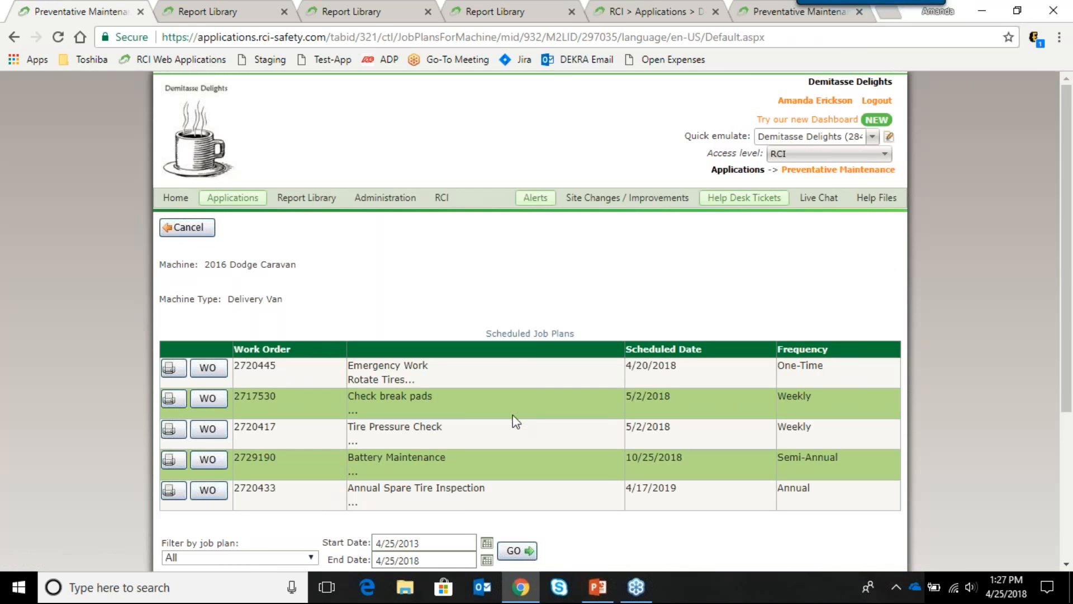
scroll(671, 380, "down", 4)
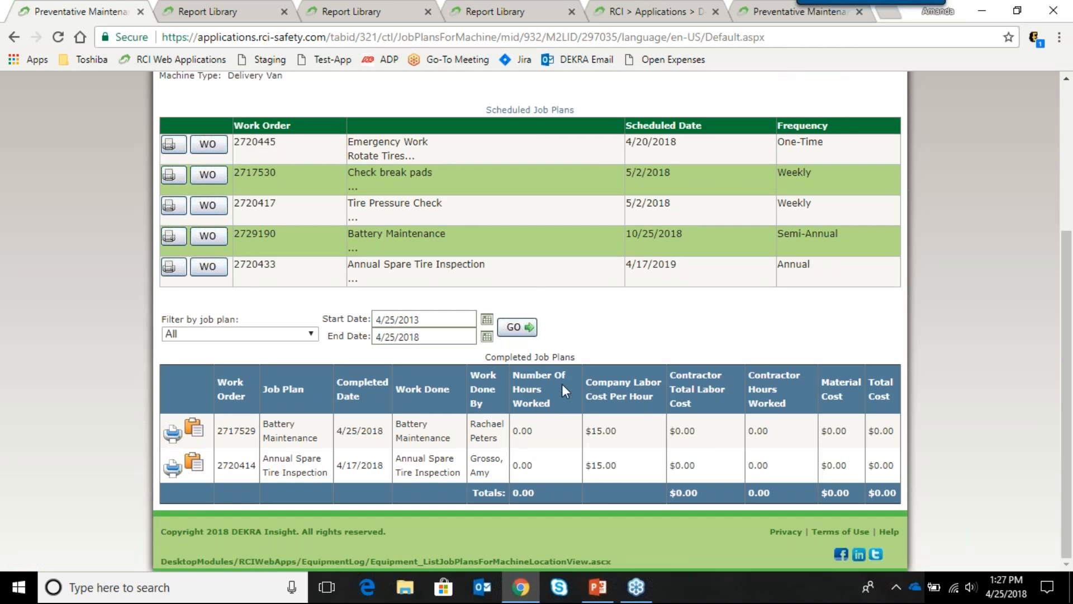
scroll(599, 359, "up", 2)
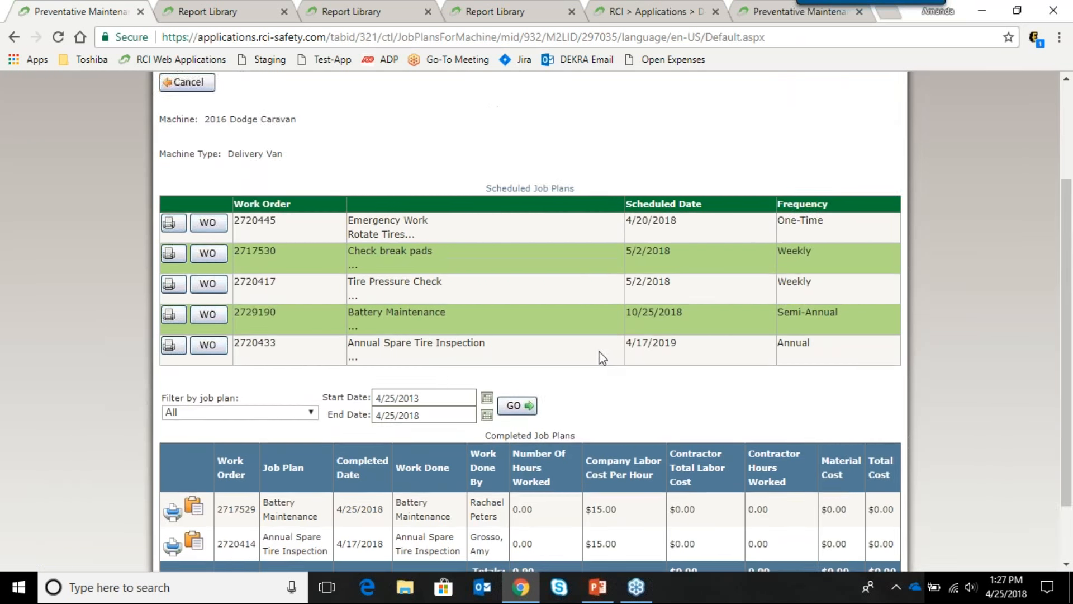
scroll(599, 358, "up", 2)
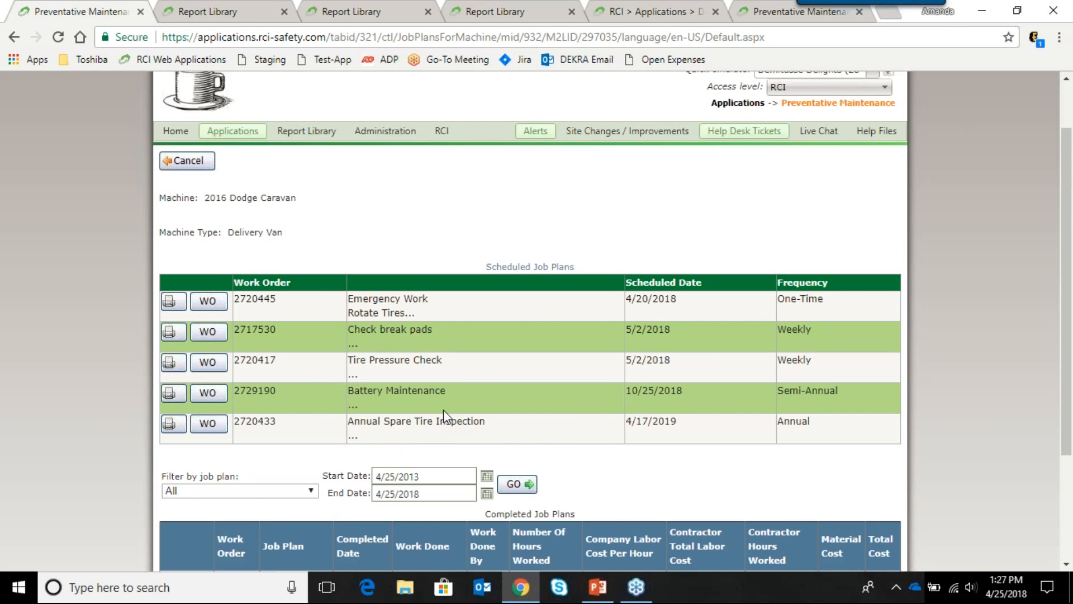
scroll(444, 410, "down", 1)
scroll(527, 329, "down", 1)
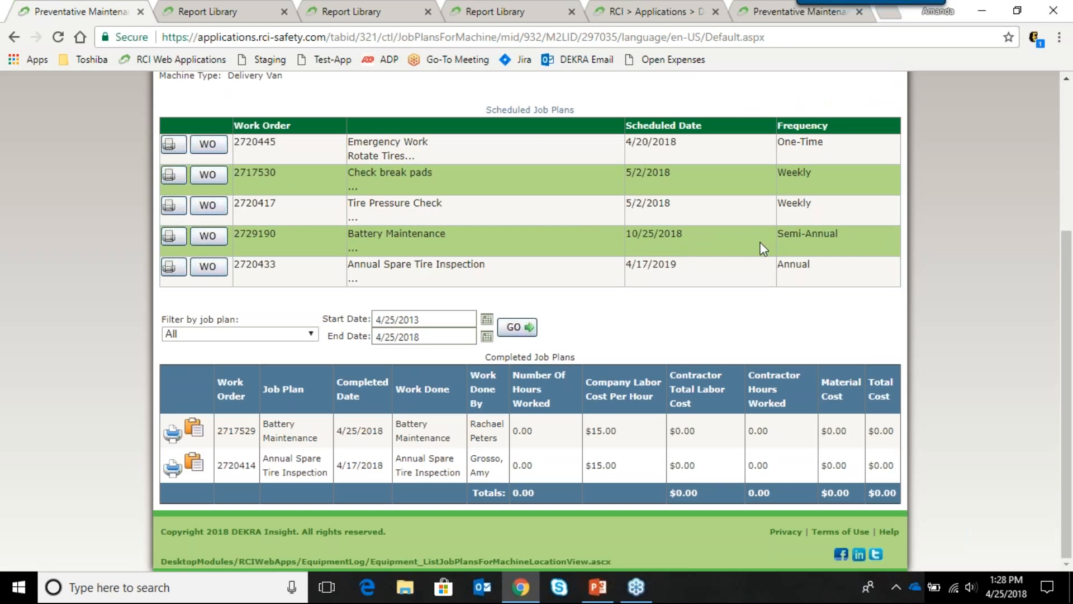
scroll(713, 246, "up", 4)
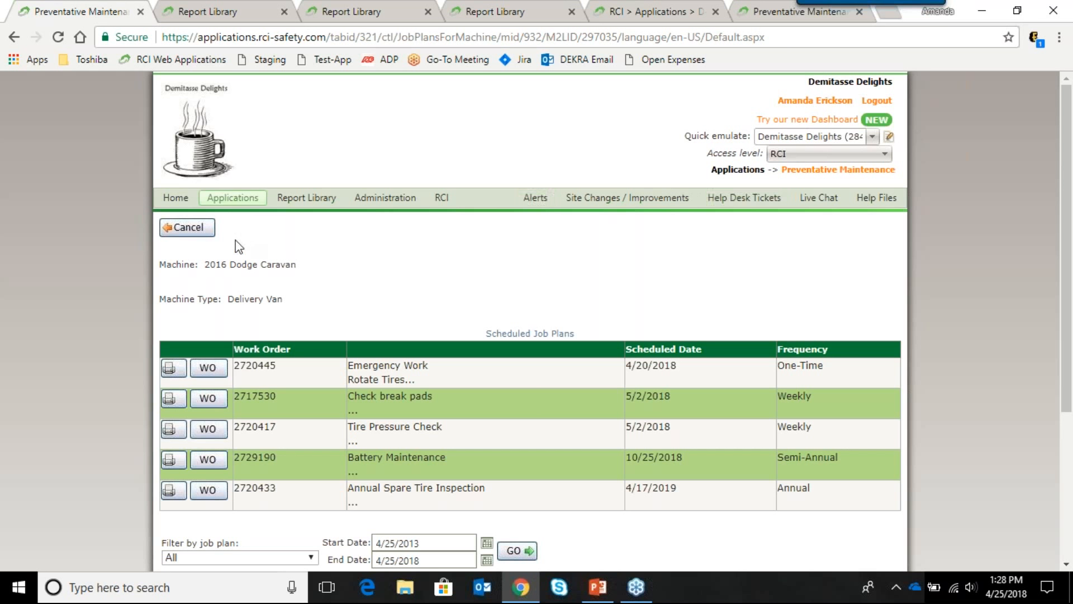
left_click(199, 232)
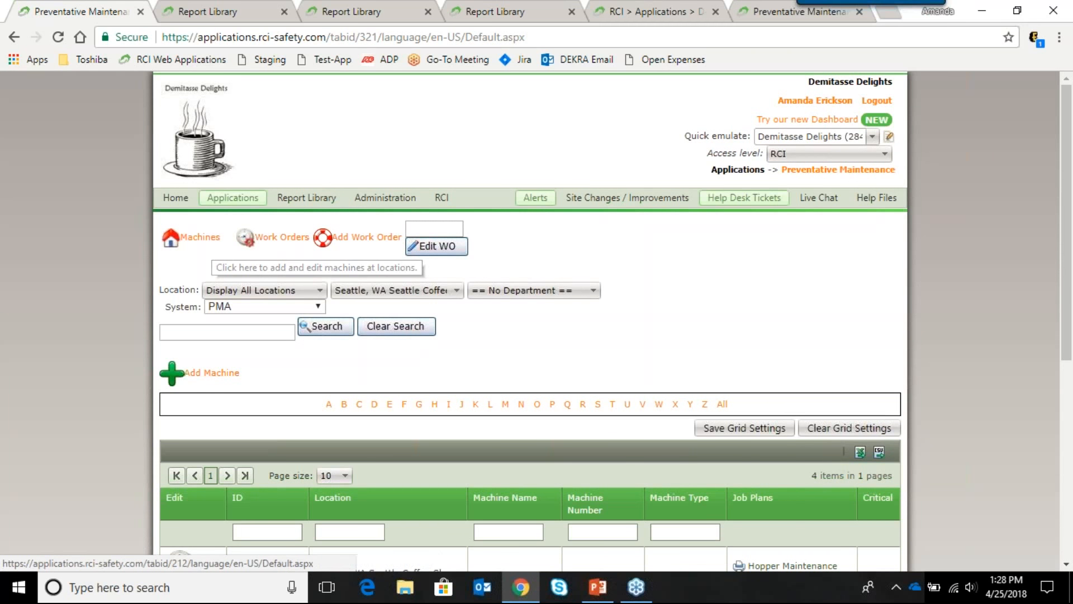
mouse_move(233, 198)
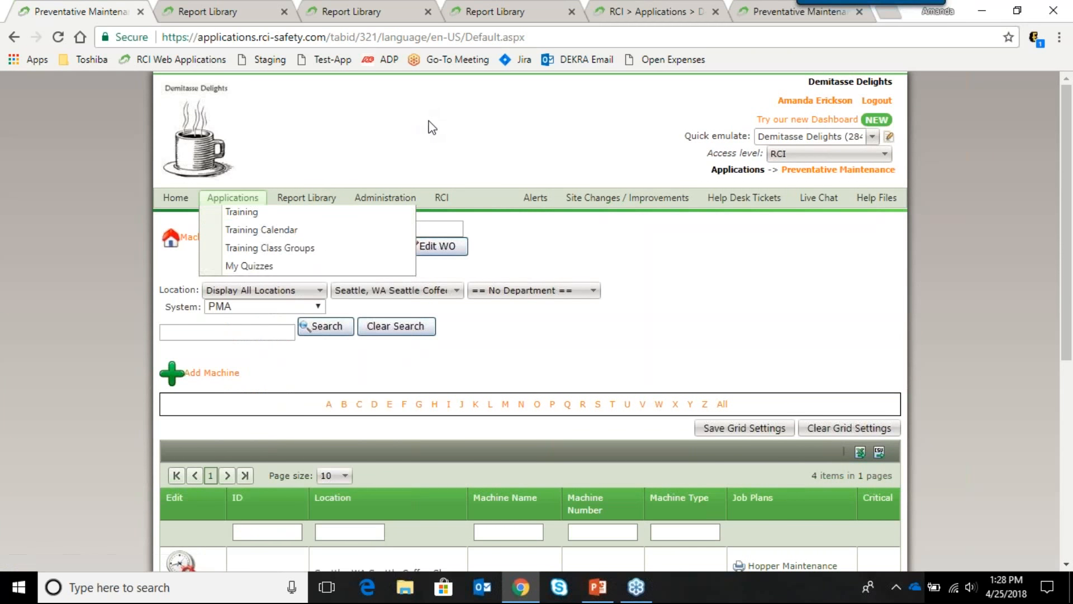
mouse_move(440, 222)
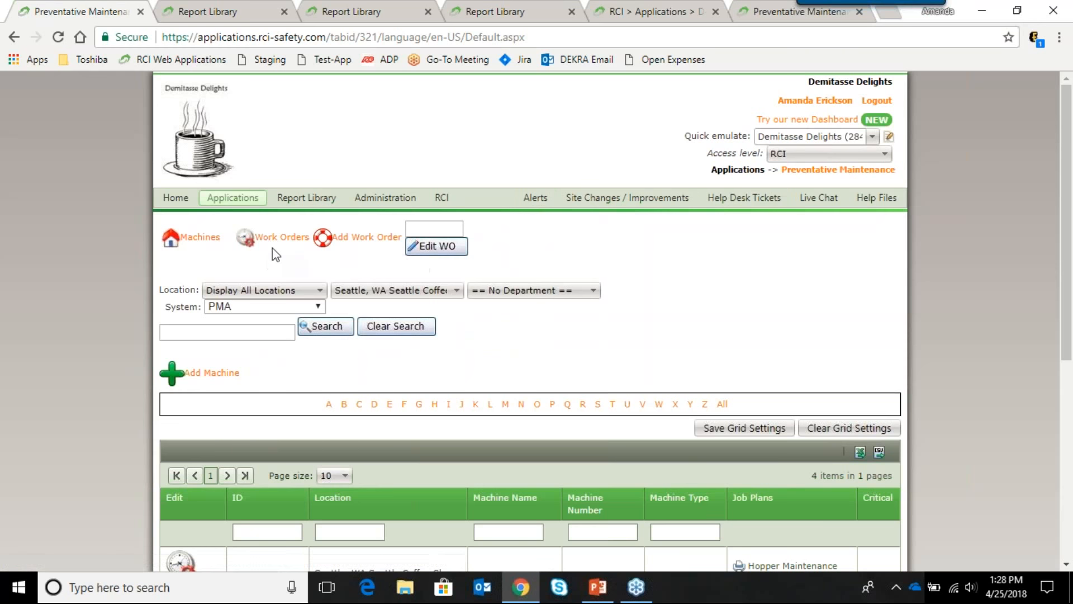
left_click(272, 243)
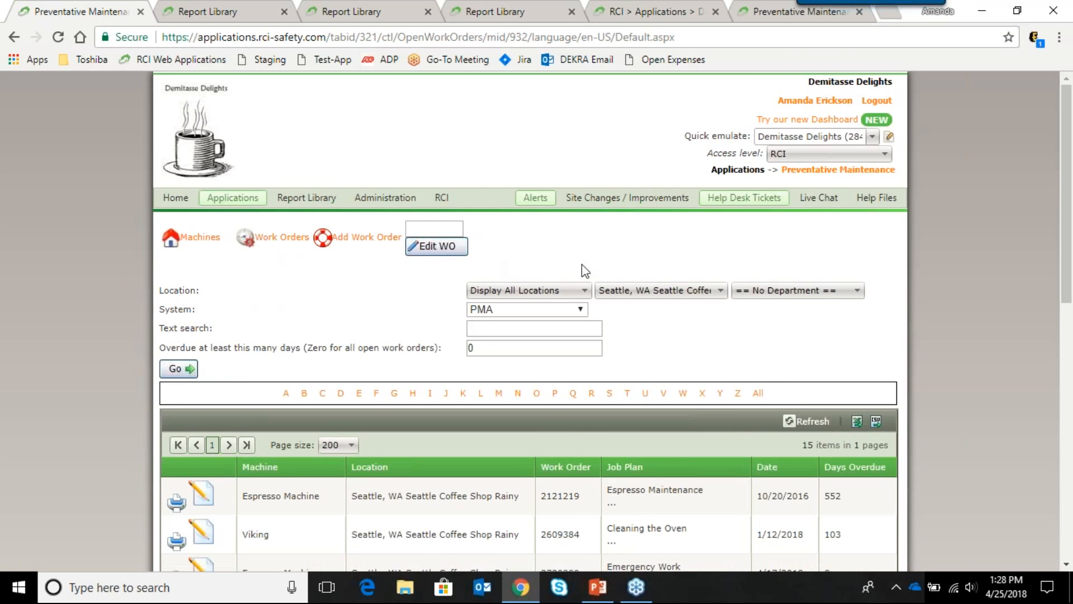
scroll(584, 269, "down", 4)
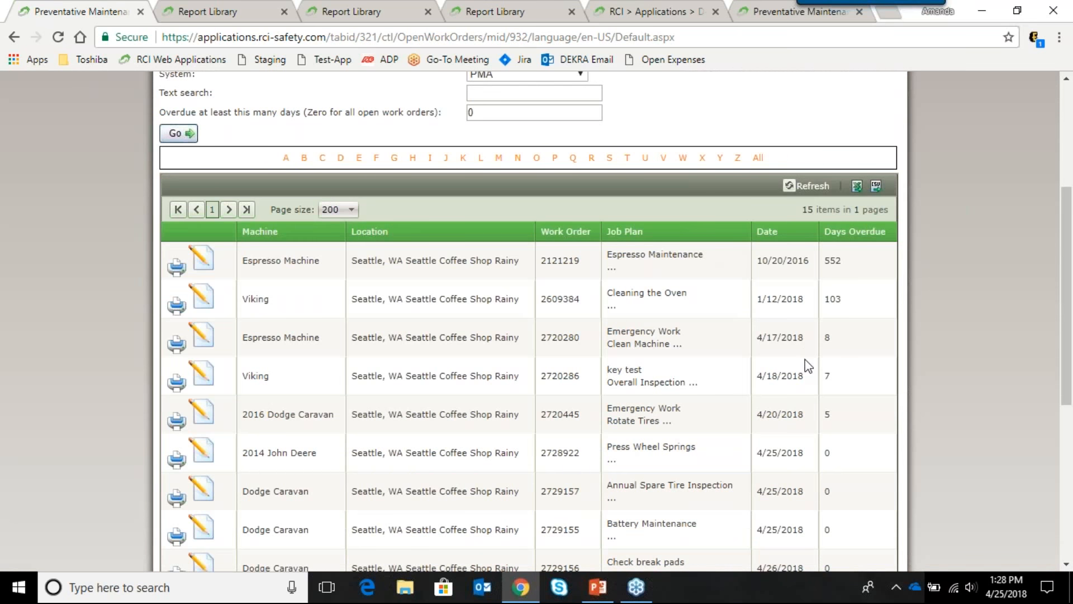
scroll(805, 358, "down", 5)
scroll(793, 346, "up", 9)
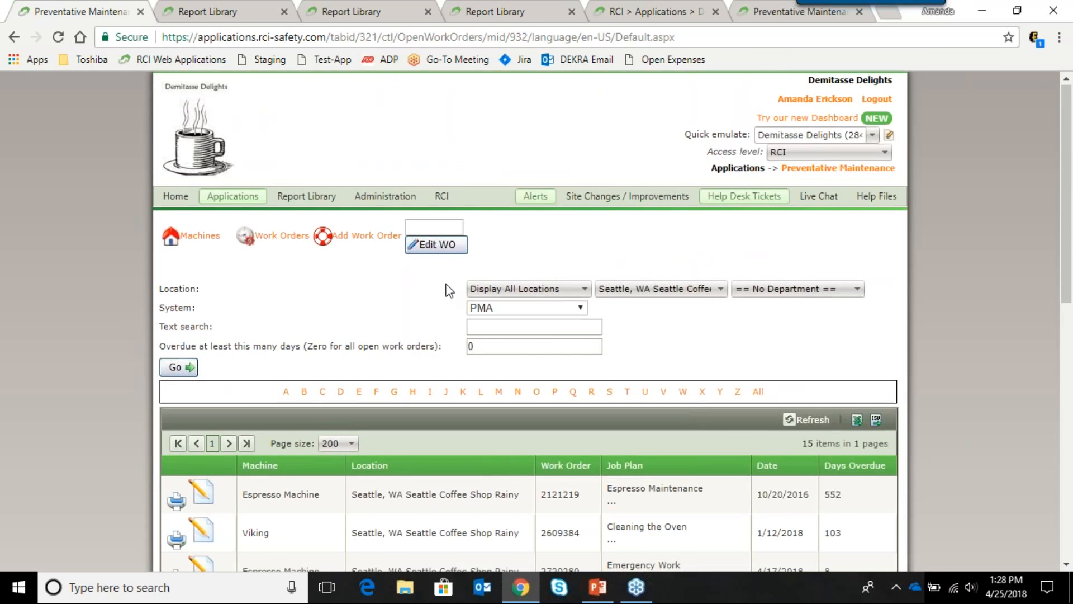
scroll(445, 289, "down", 1)
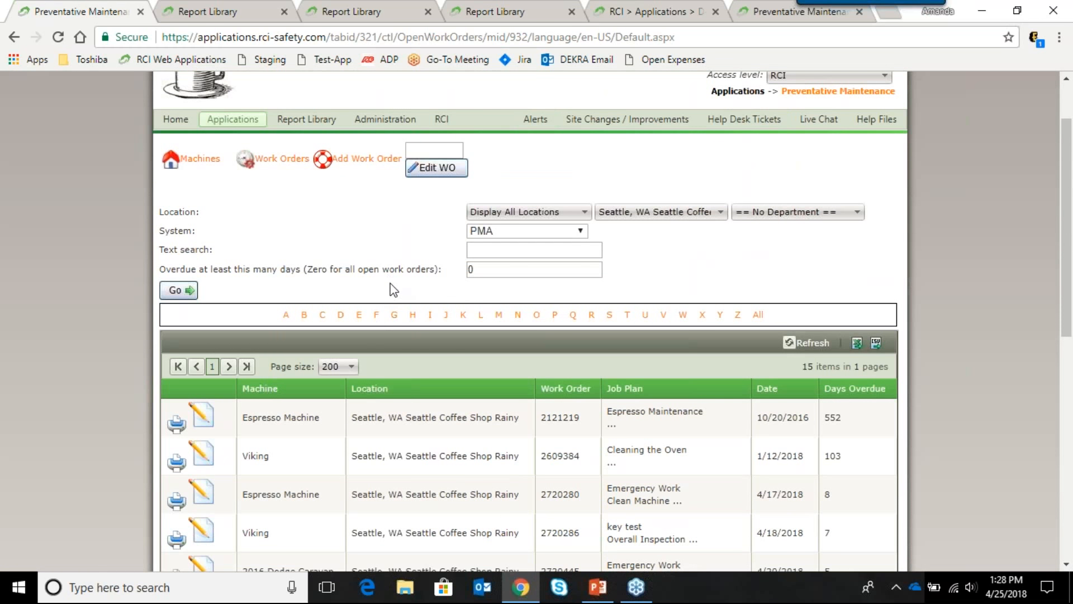
scroll(391, 285, "up", 1)
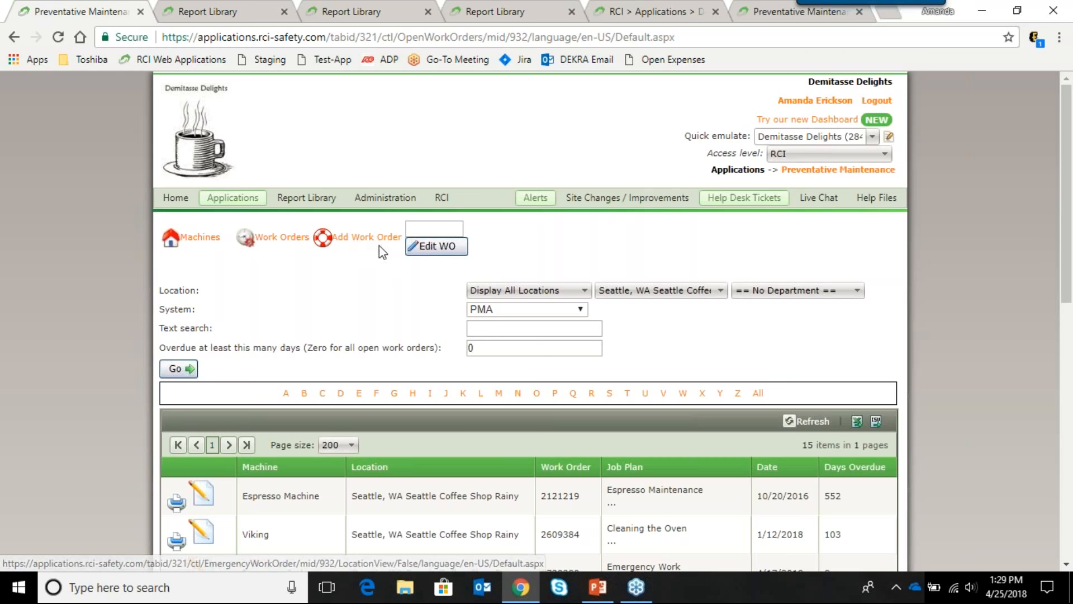
Step: Add a work order for the 2016 Dodge Caravan using the Emergency Work job plan
left_click(357, 244)
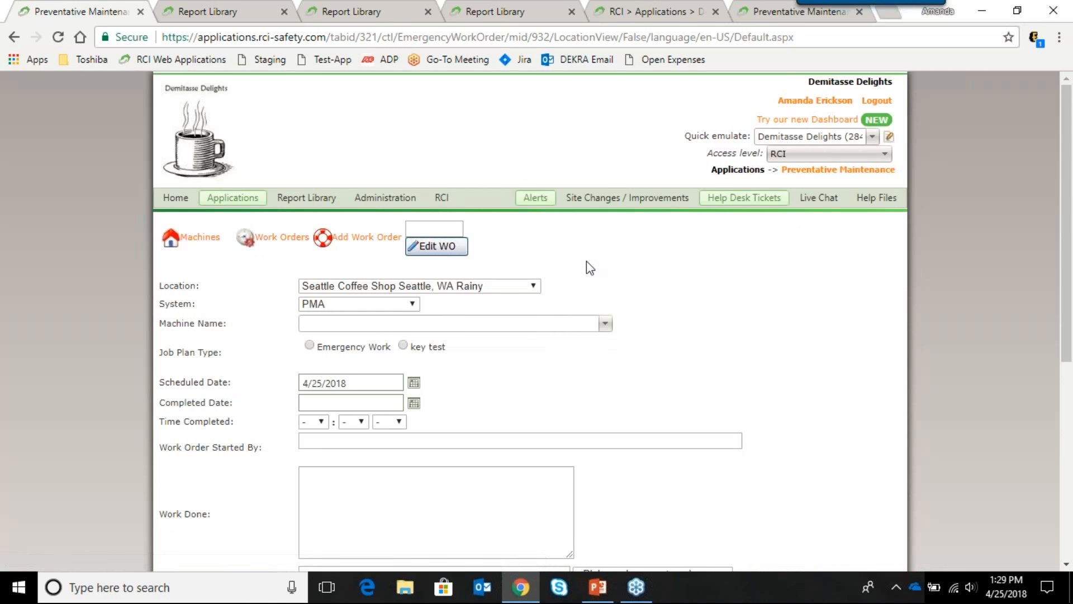
scroll(613, 284, "down", 3)
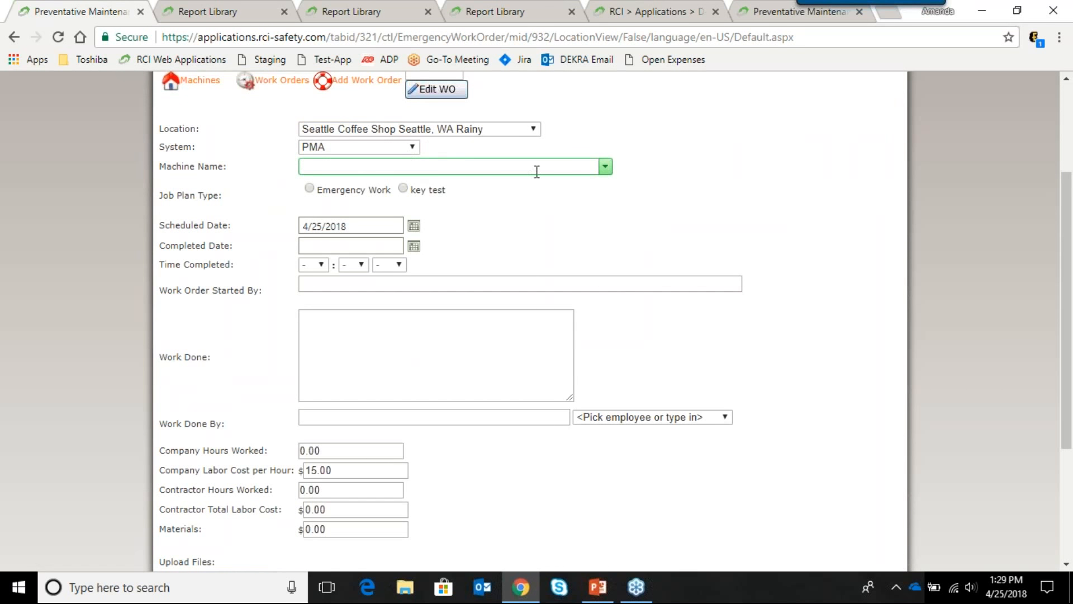
left_click(605, 167)
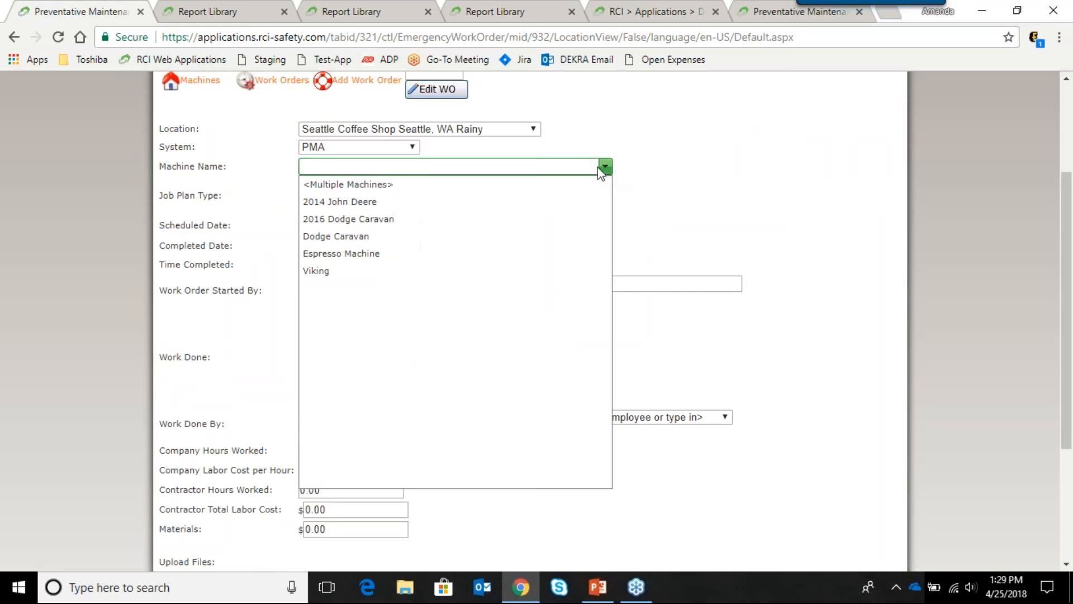
left_click(464, 220)
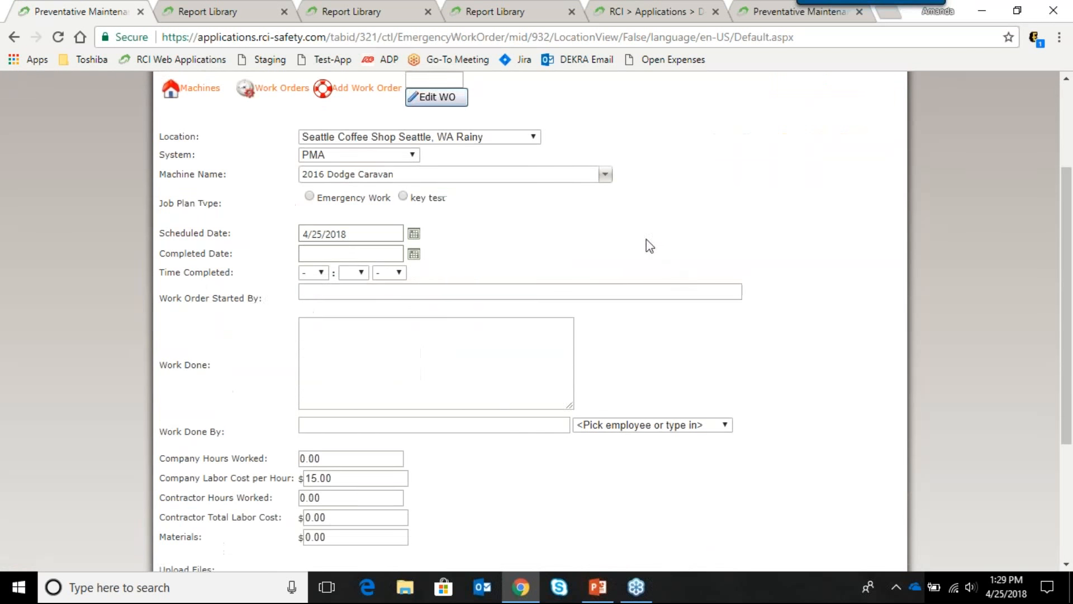
left_click(310, 189)
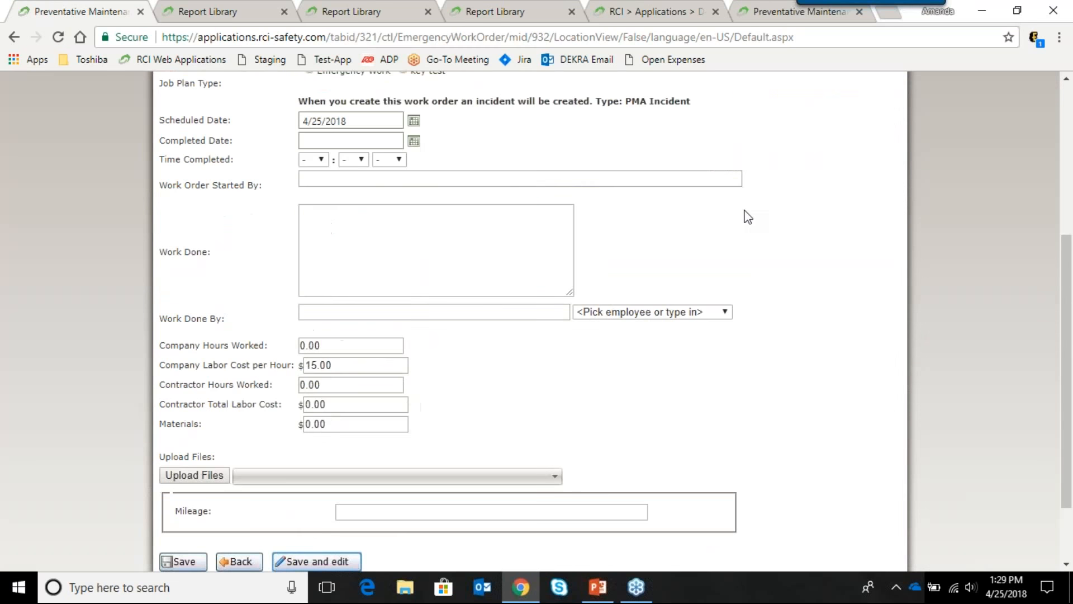
scroll(653, 278, "up", 3)
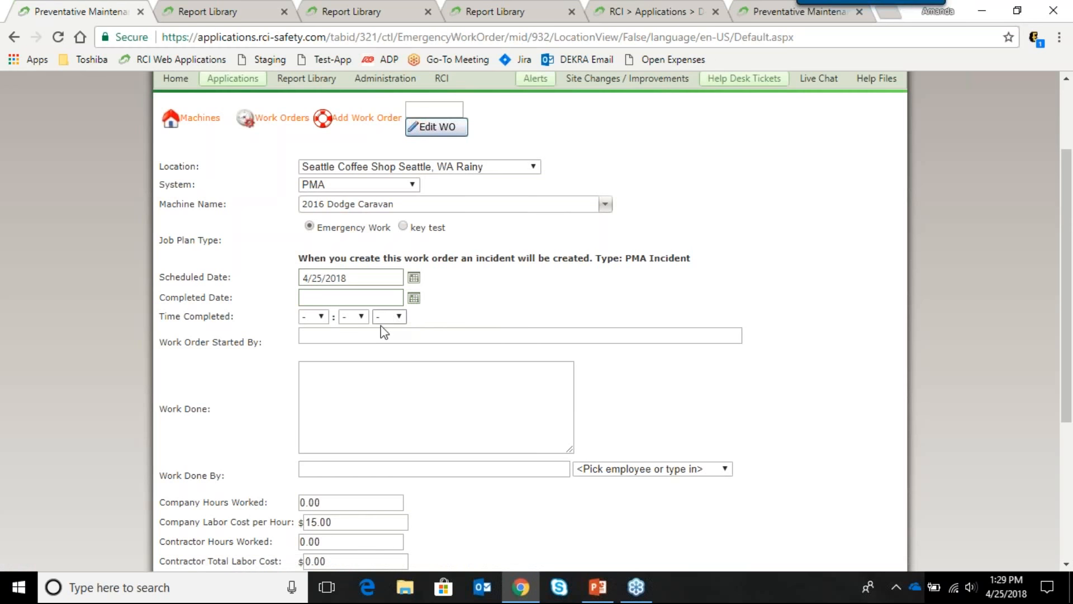
Step: Enter the starter's name and schedule the work order for 5/1/2018
left_click(405, 336)
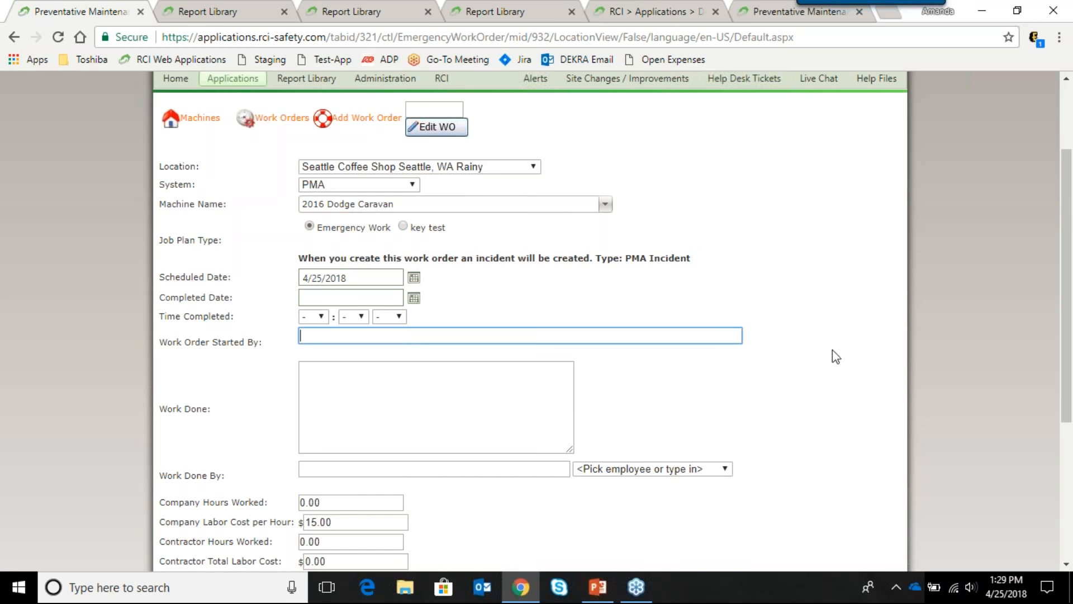
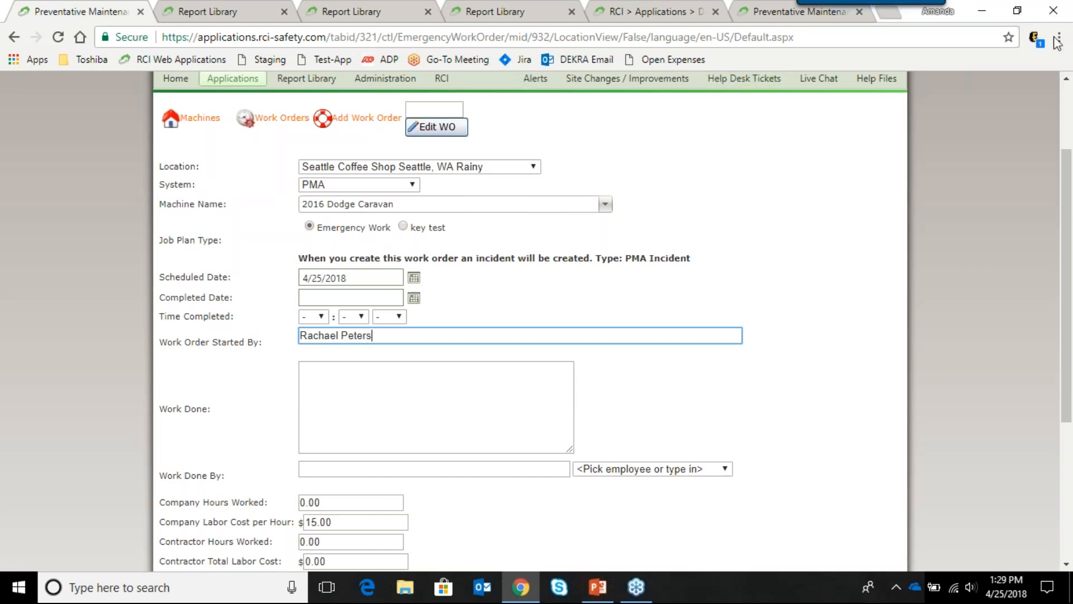
left_click(413, 278)
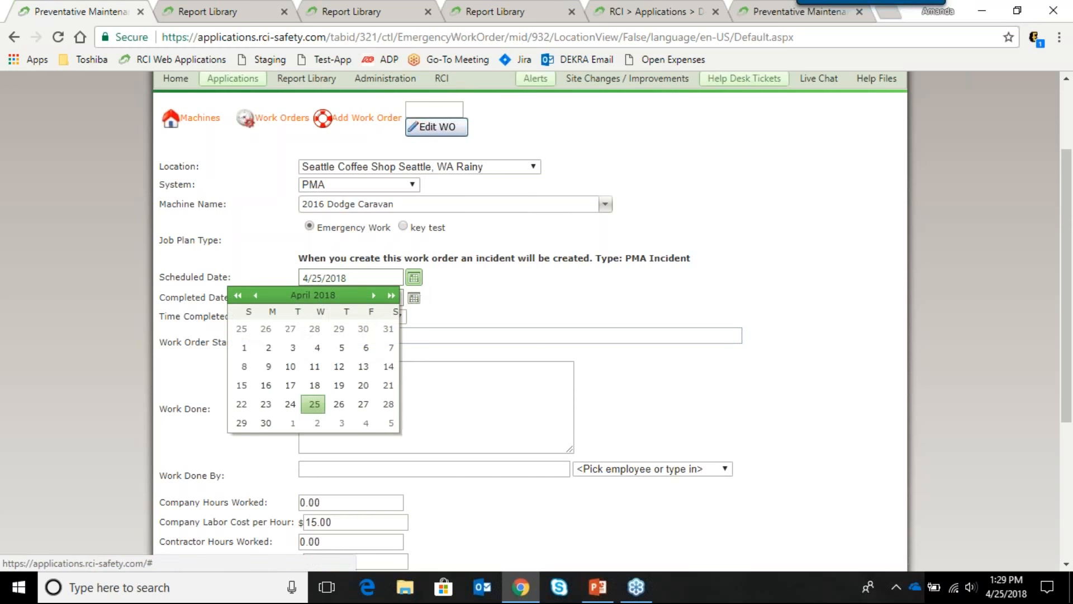
left_click(291, 425)
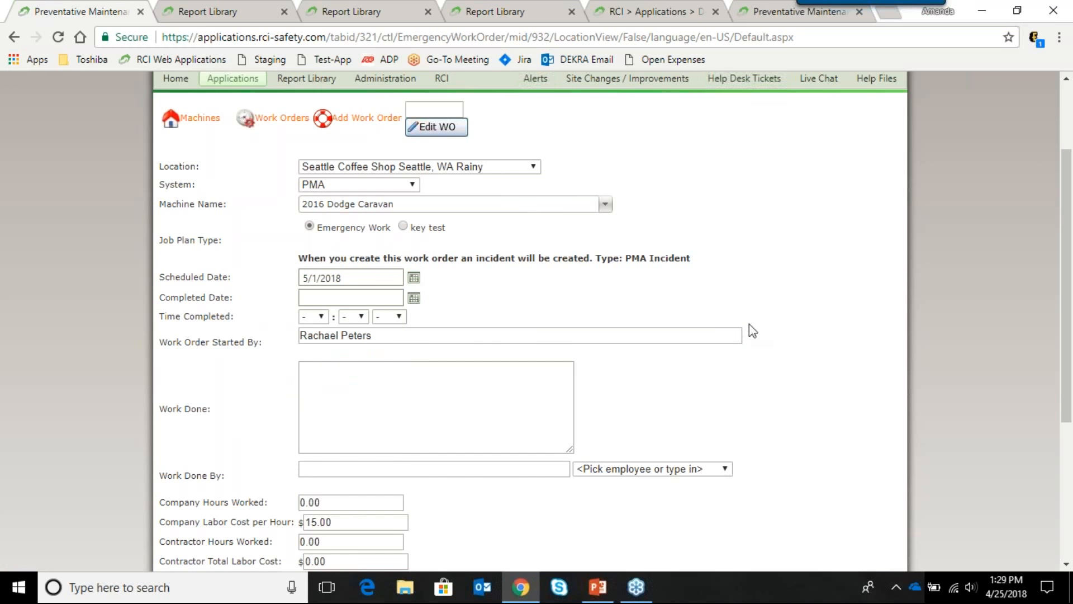
scroll(727, 341, "down", 1)
Step: Enter 'Clean up' as the work done and save the emergency work order
left_click(568, 351)
scroll(567, 349, "down", 2)
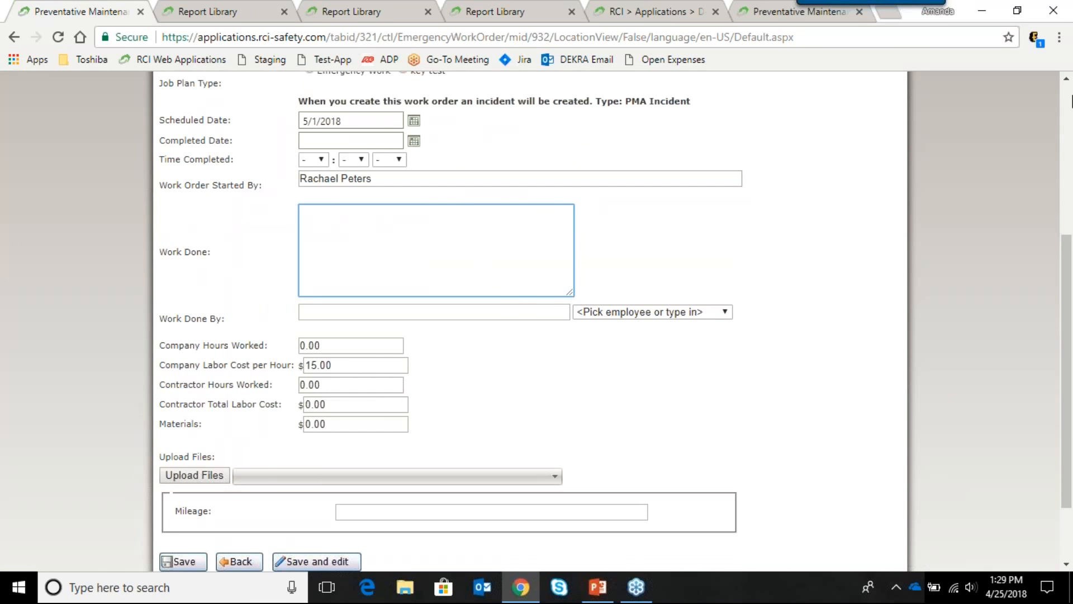
type("Clean up")
scroll(803, 291, "down", 3)
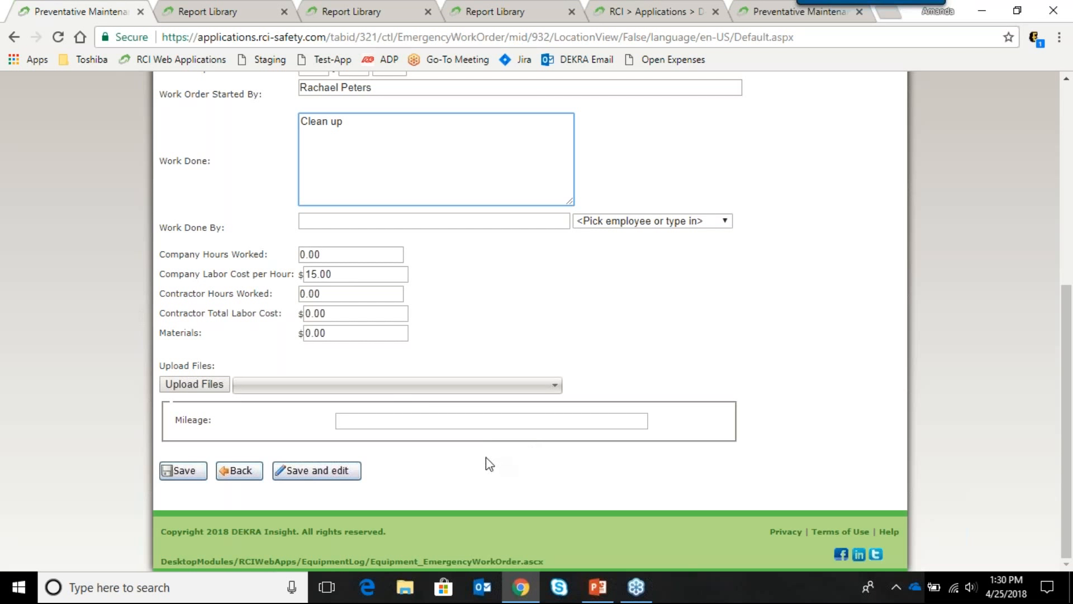
left_click(184, 471)
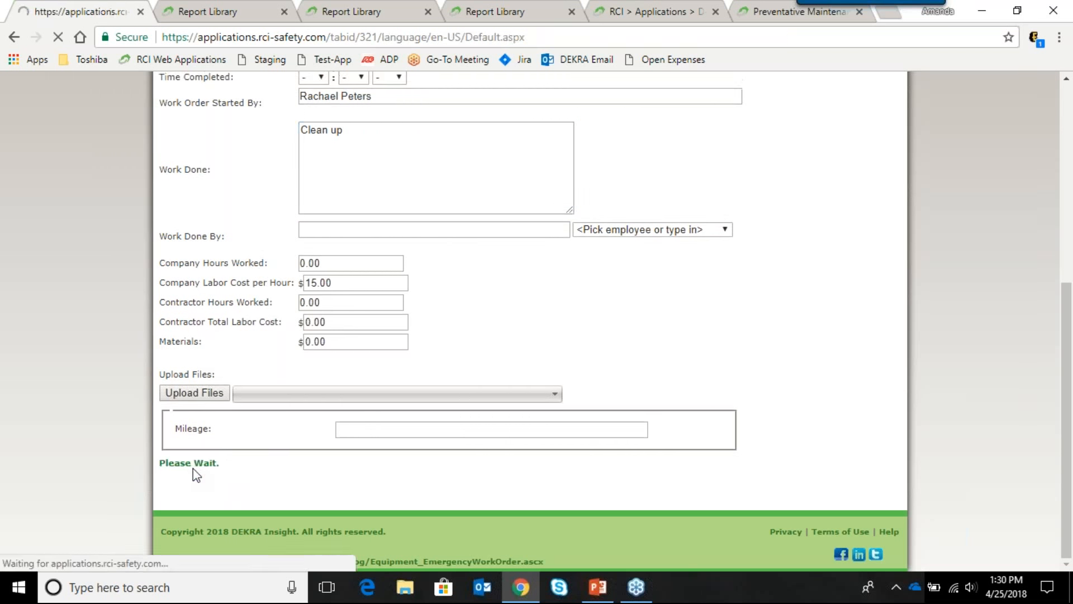
scroll(338, 418, "down", 5)
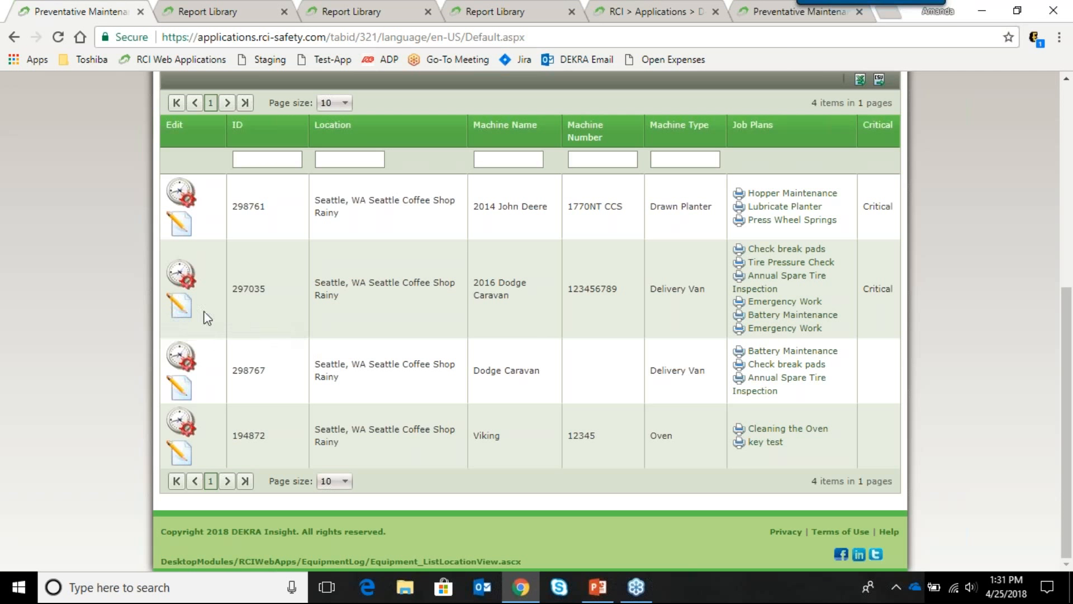
scroll(288, 310, "up", 7)
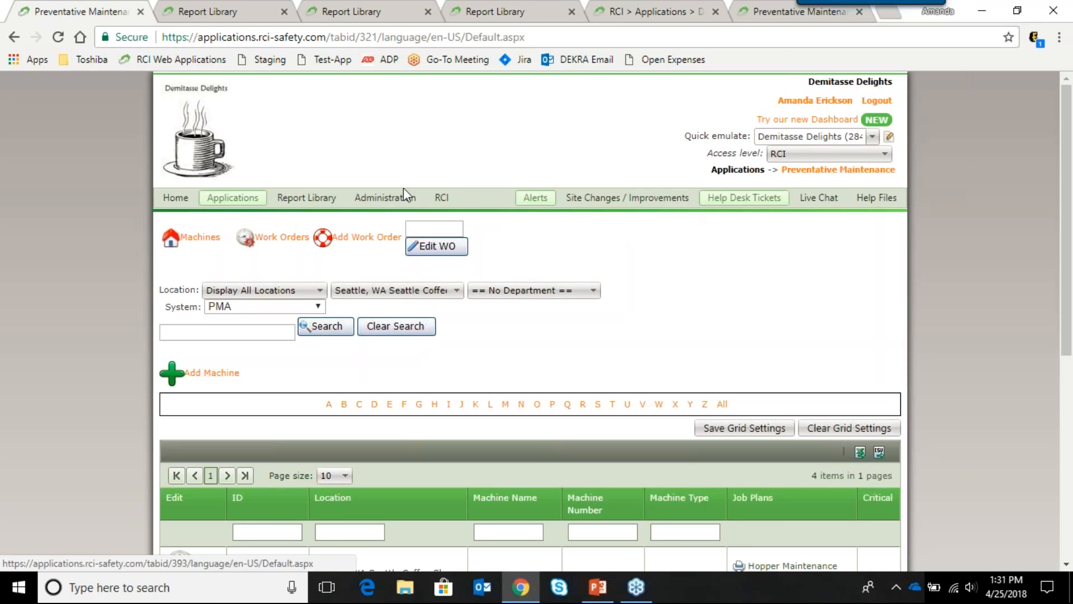
mouse_move(240, 198)
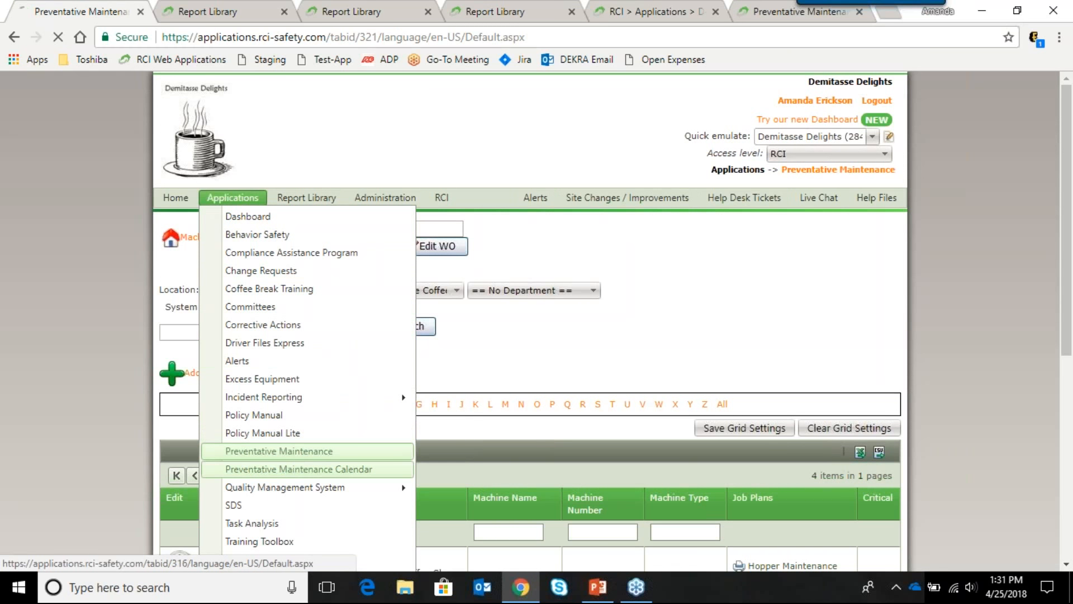
Step: Open the Preventative Maintenance Calendar, check the 2018 year view, then return to the April month view
left_click(304, 469)
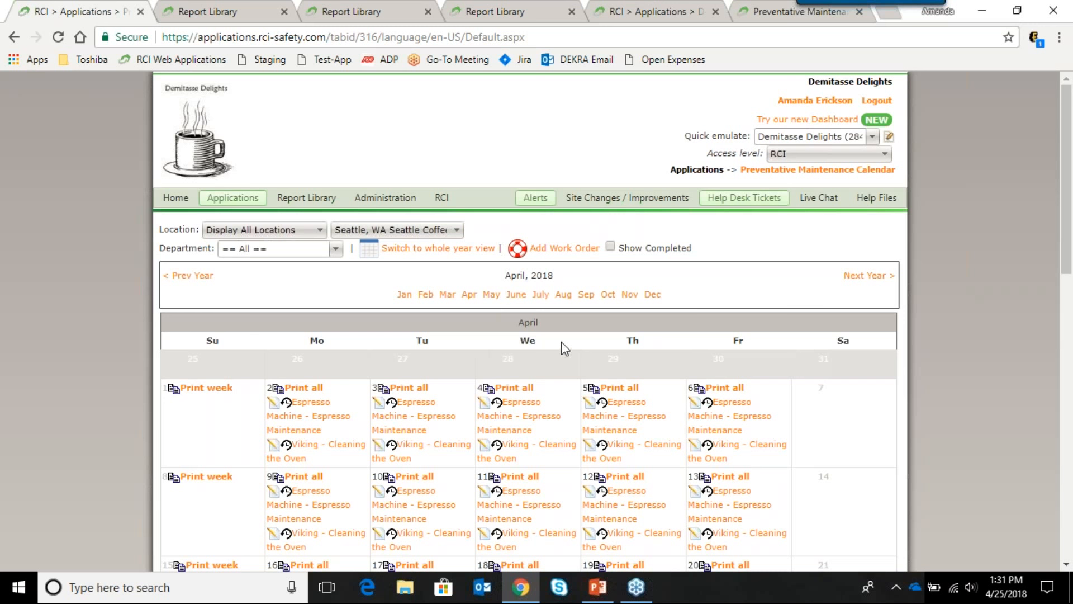
scroll(568, 342, "down", 1)
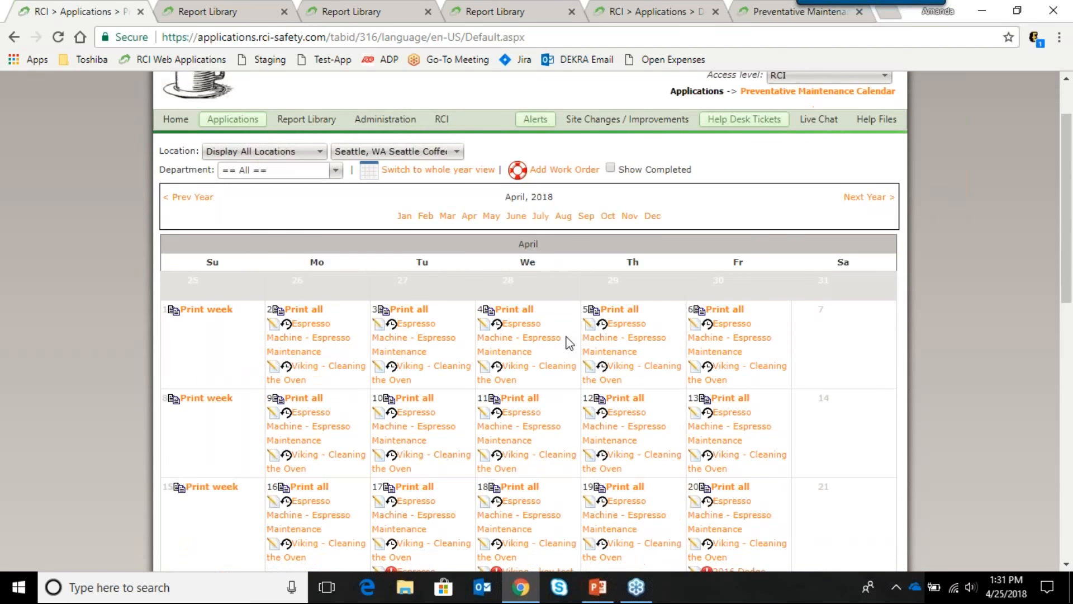
left_click(416, 173)
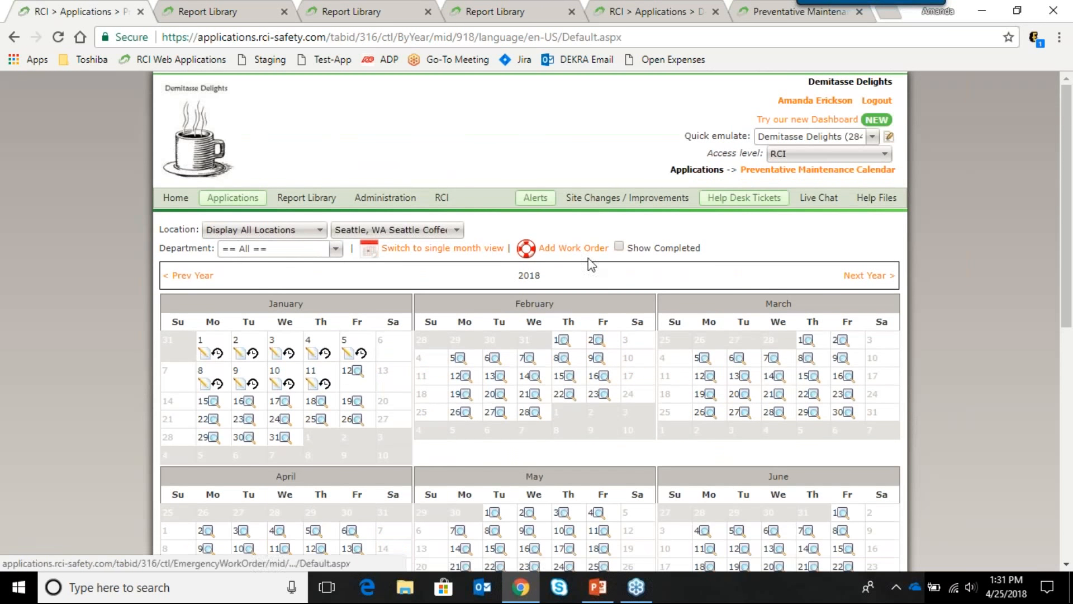
mouse_move(591, 373)
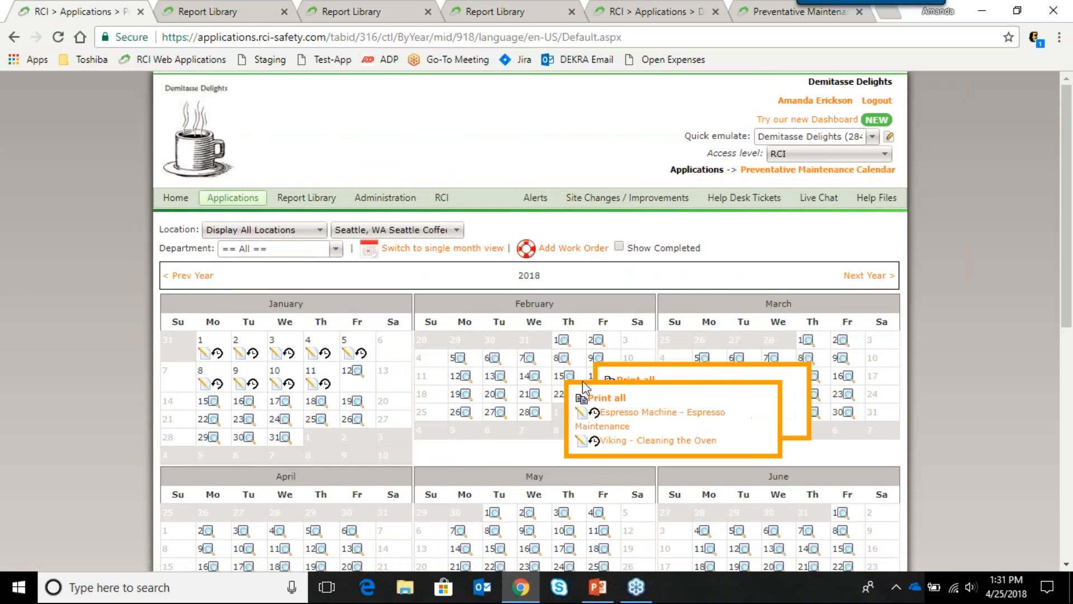
mouse_move(704, 358)
scroll(705, 377, "down", 3)
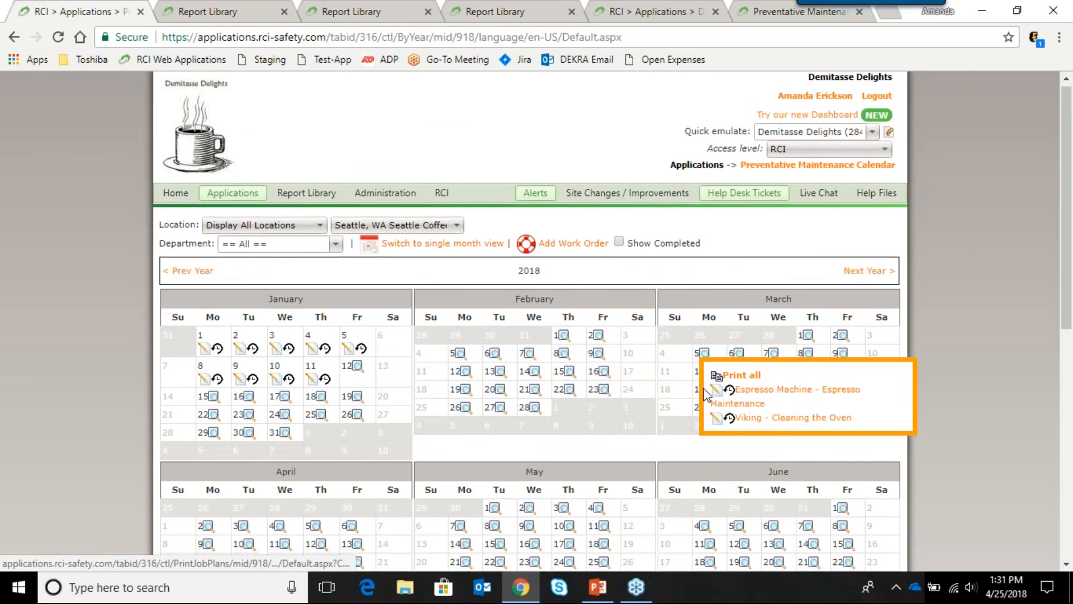
scroll(695, 390, "up", 3)
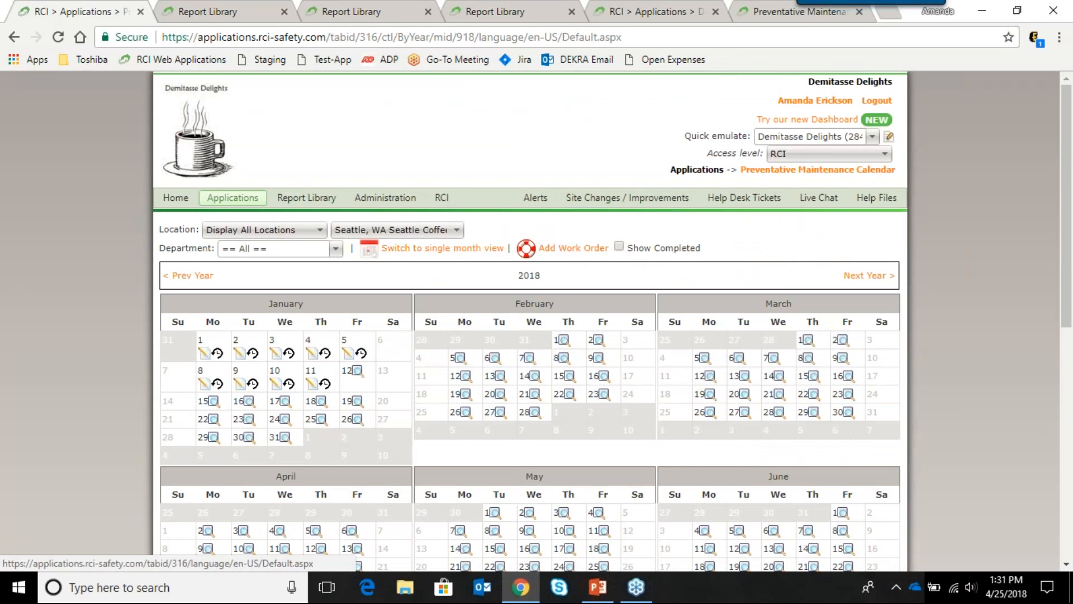
left_click(474, 245)
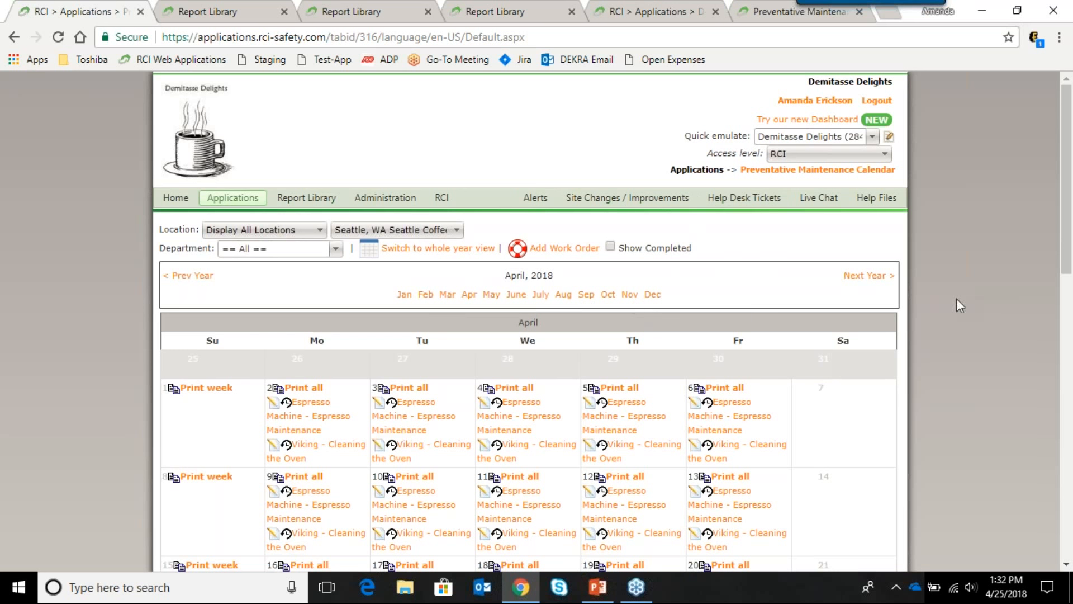
scroll(929, 280, "down", 1)
scroll(929, 280, "down", 2)
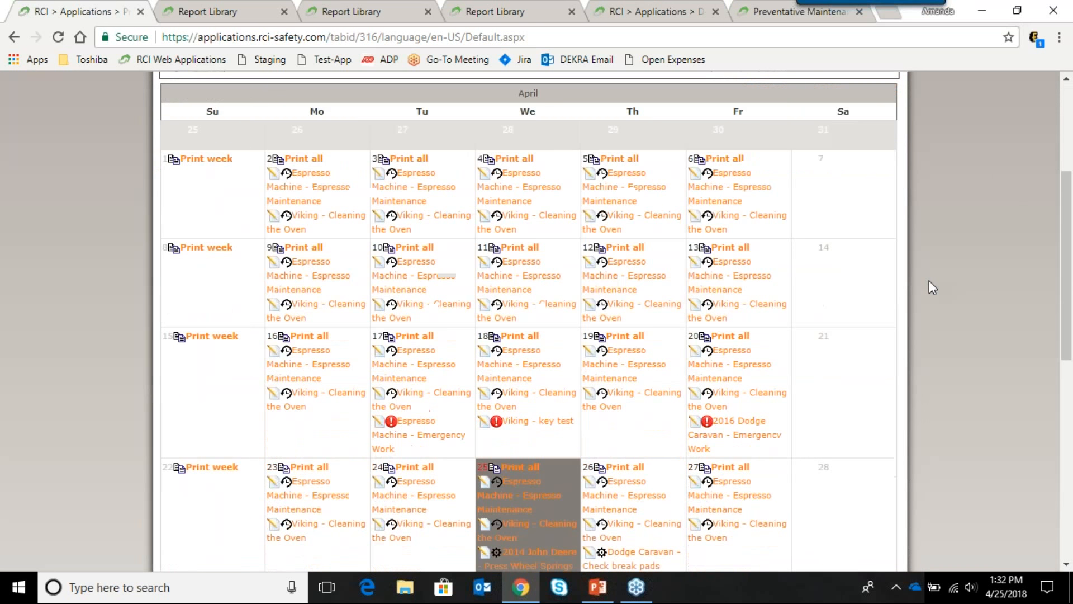
scroll(929, 280, "up", 1)
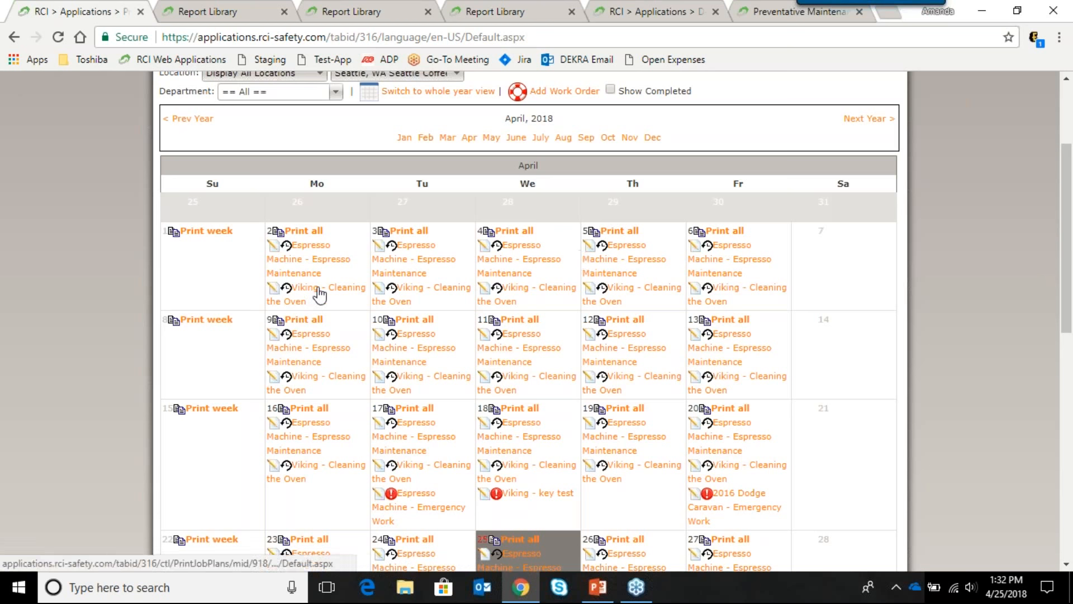
left_click(314, 250)
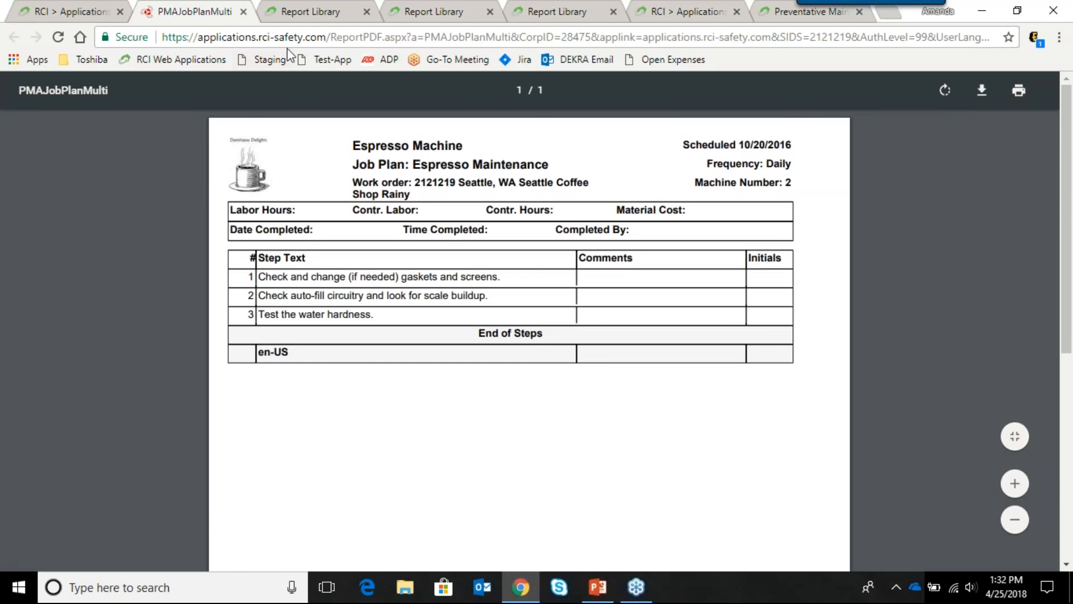
left_click(244, 12)
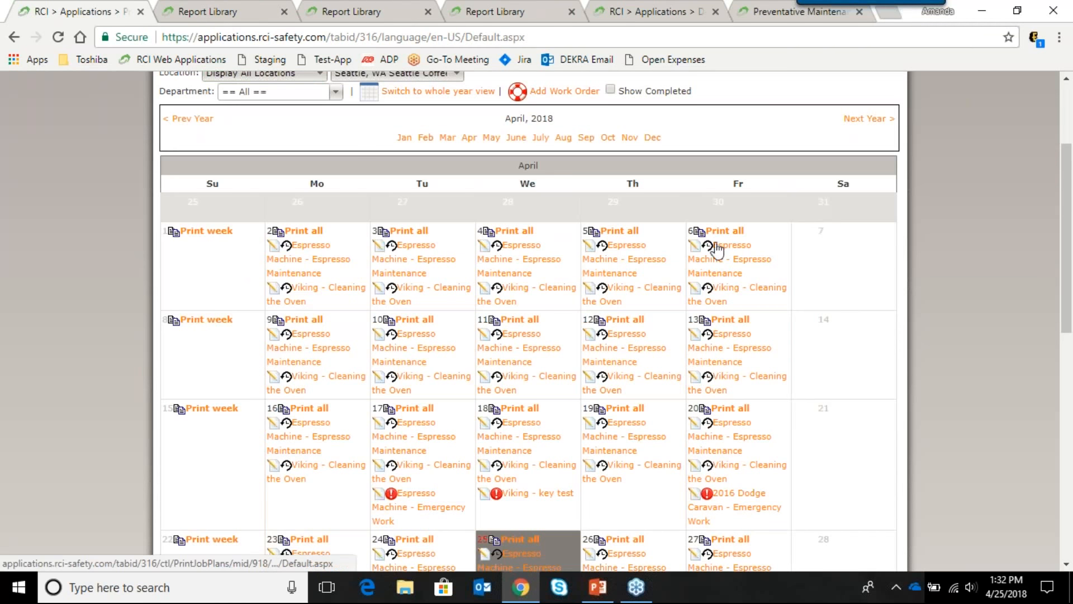
scroll(732, 235, "down", 1)
scroll(732, 234, "down", 3)
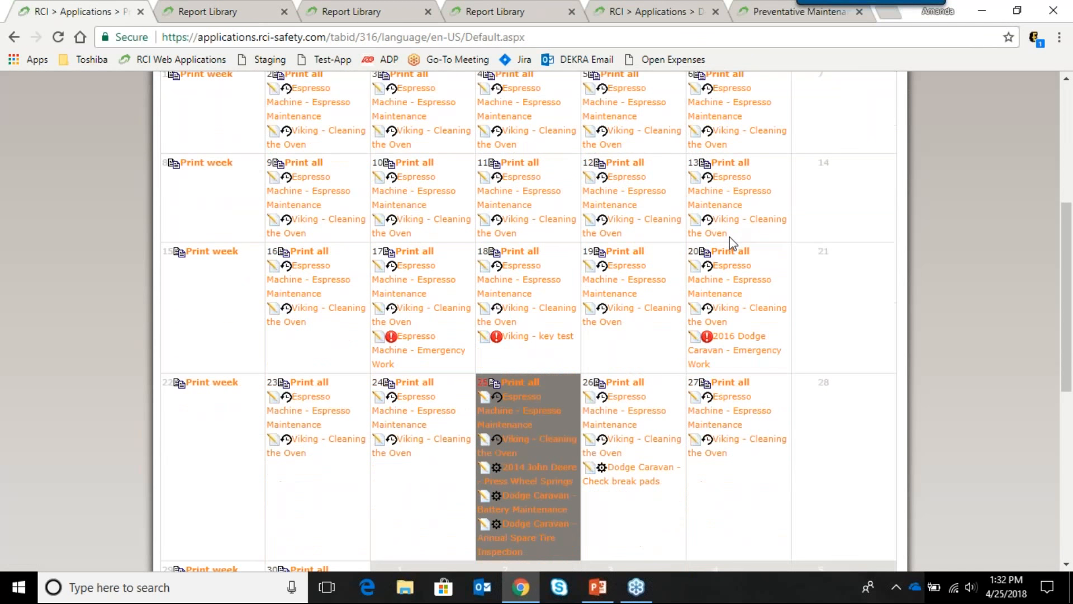
scroll(609, 190, "down", 2)
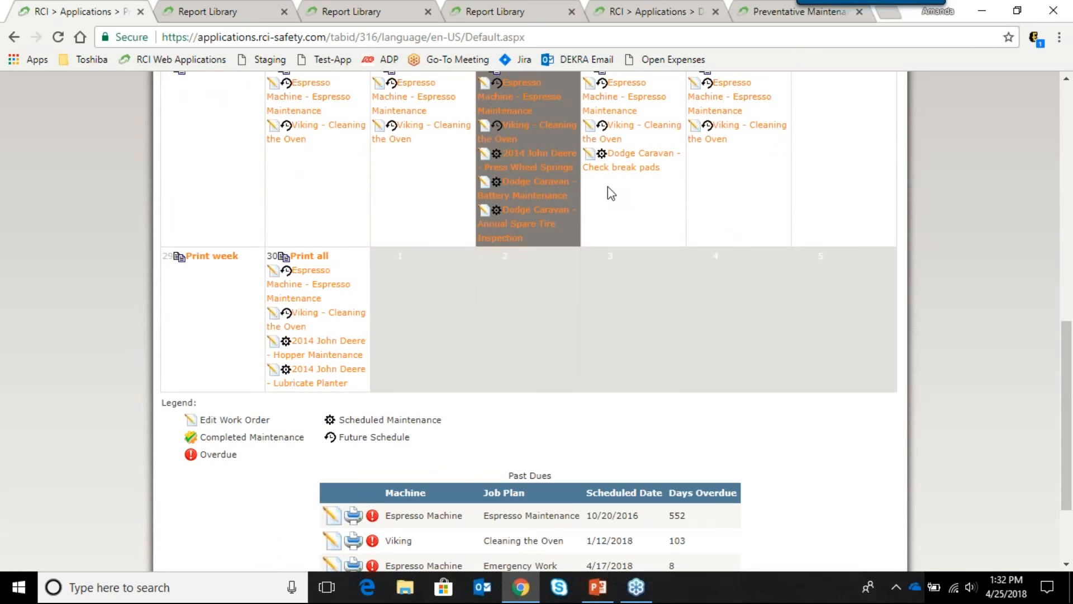
scroll(624, 208, "down", 2)
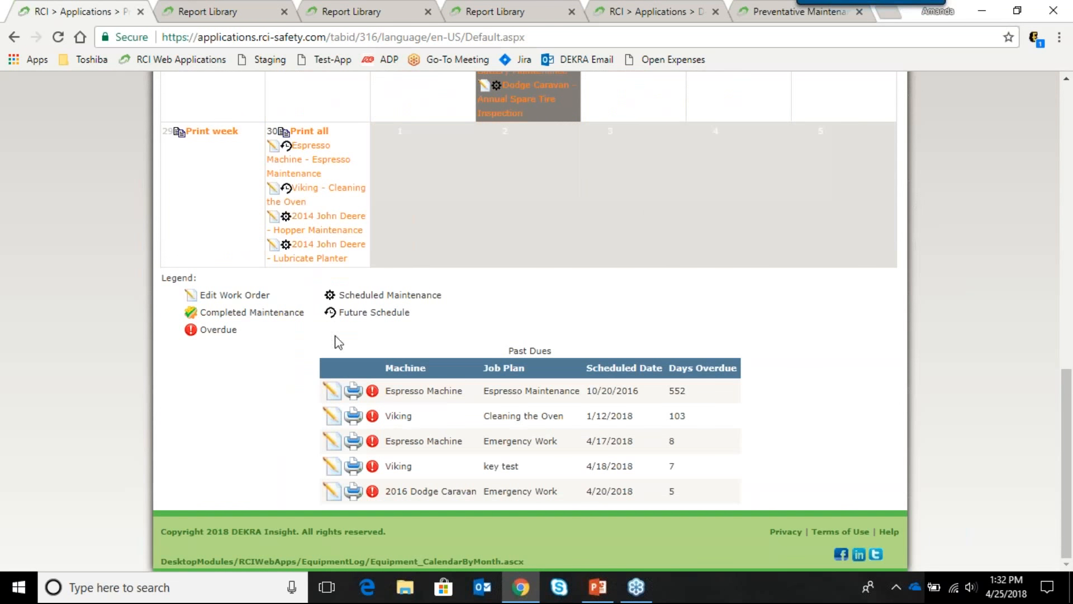
scroll(451, 288, "up", 1)
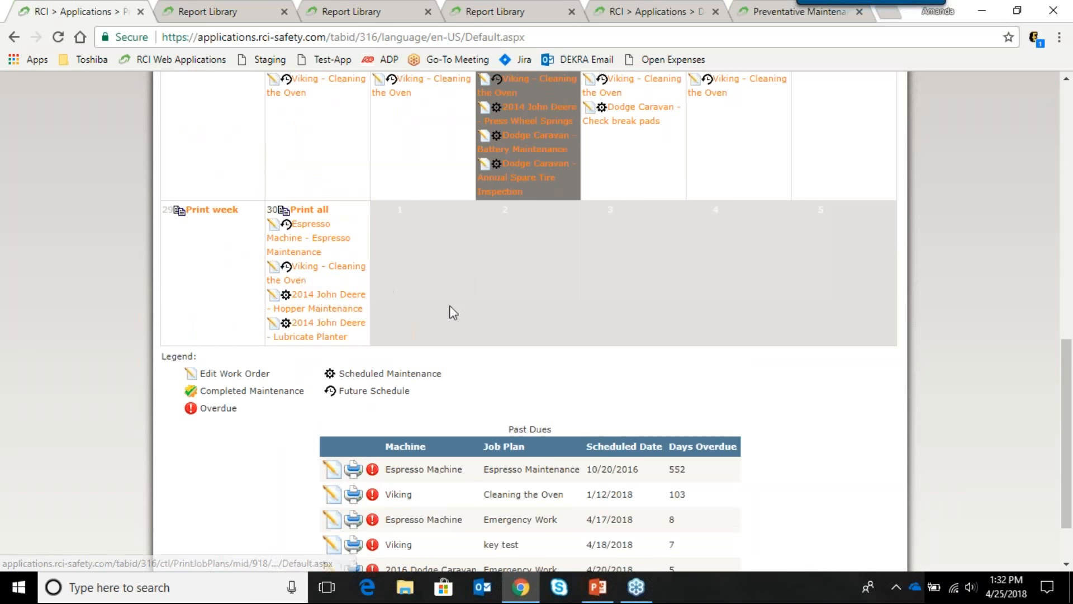
scroll(455, 303, "up", 1)
scroll(704, 309, "up", 10)
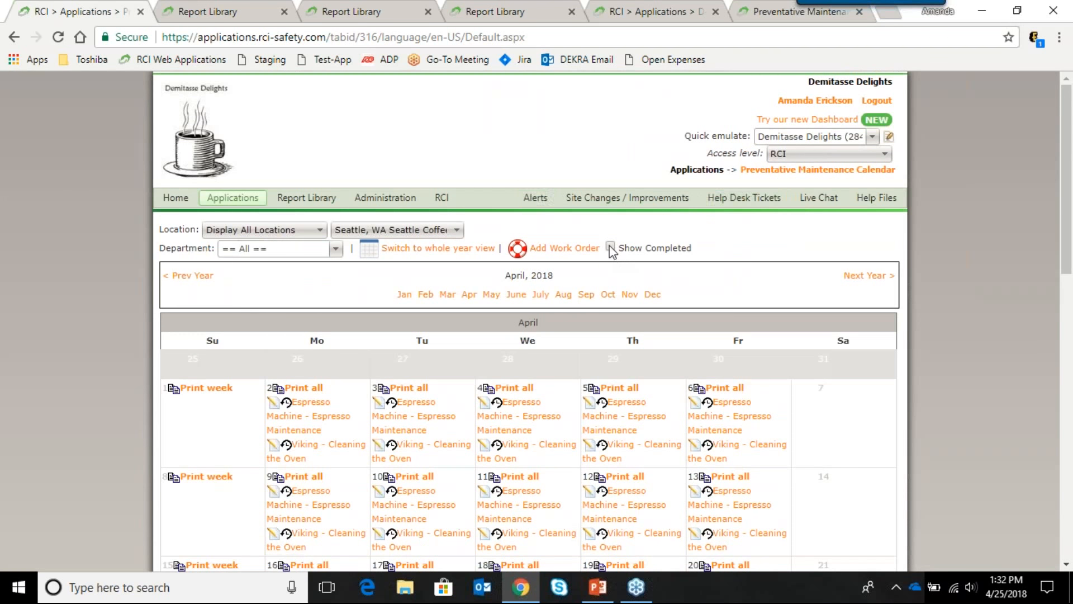
Step: Turn on Show Completed and review the April completed items and Past Dues table
left_click(611, 250)
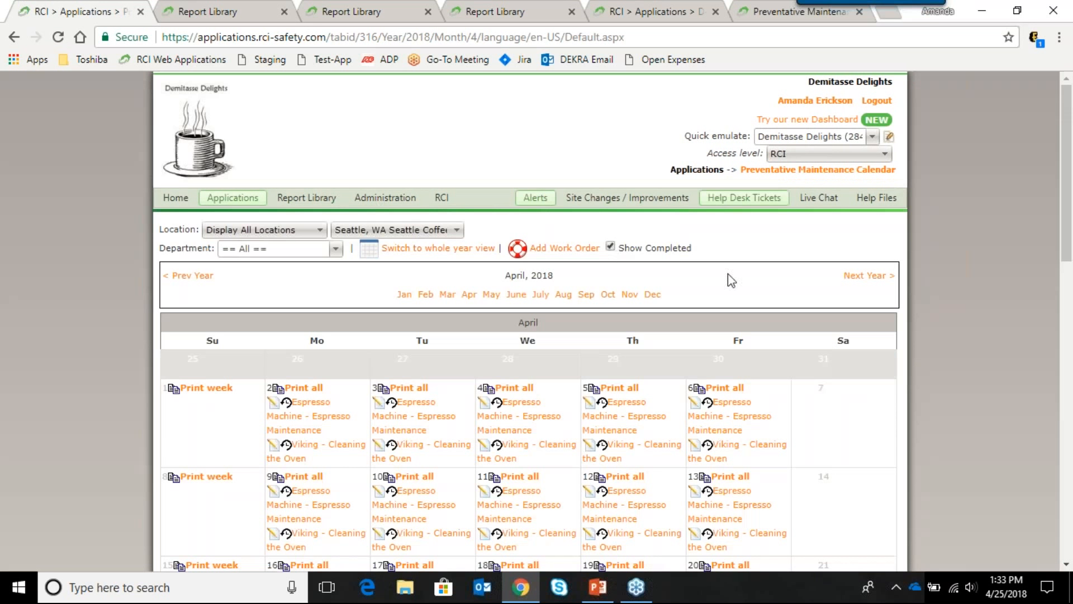
scroll(792, 285, "down", 5)
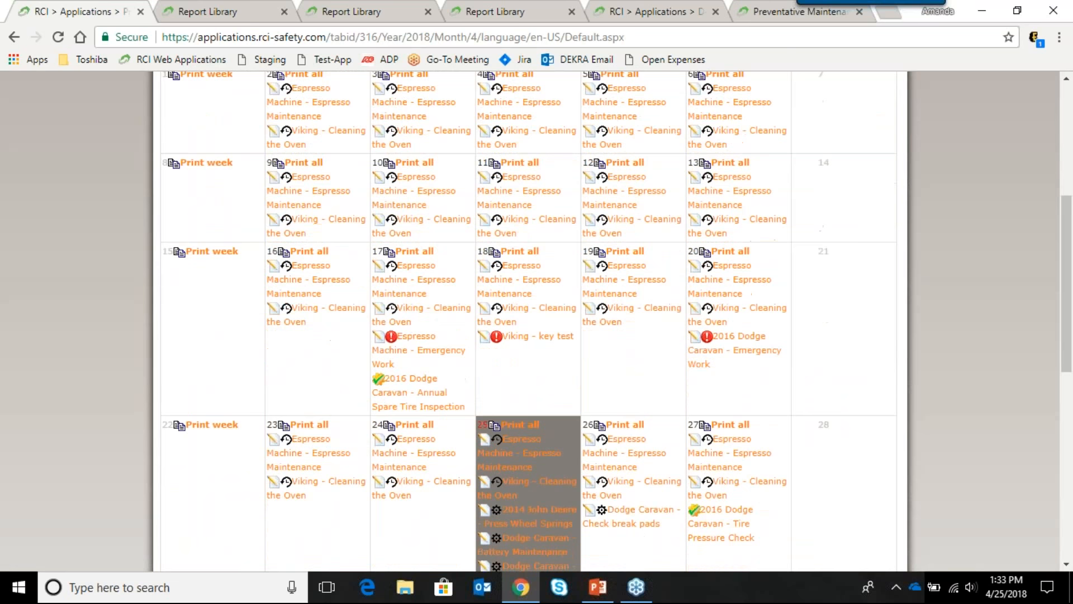
scroll(792, 284, "down", 4)
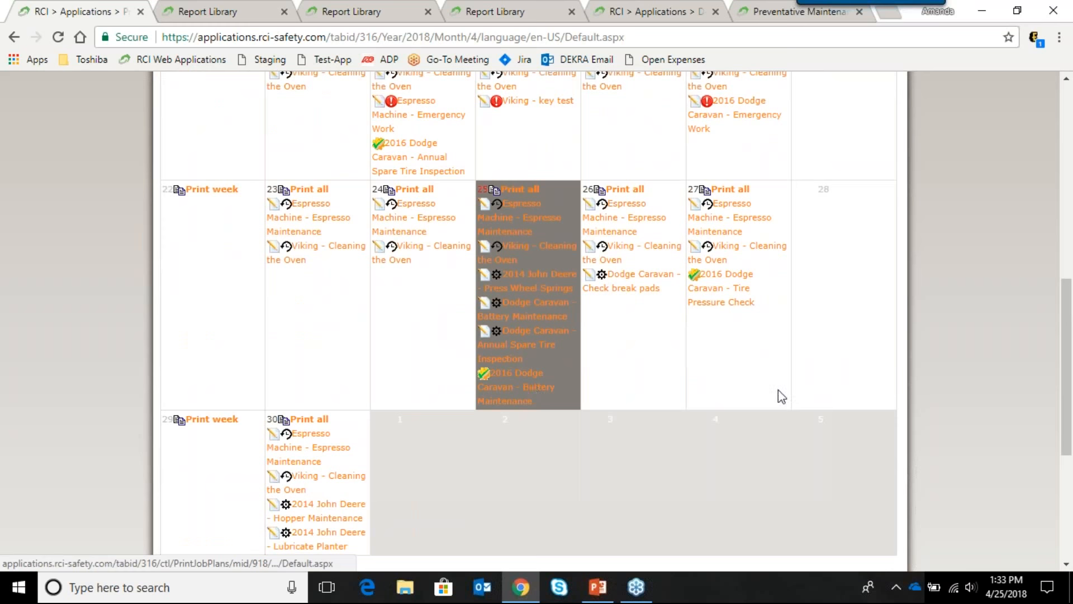
scroll(778, 393, "down", 5)
scroll(776, 395, "down", 1)
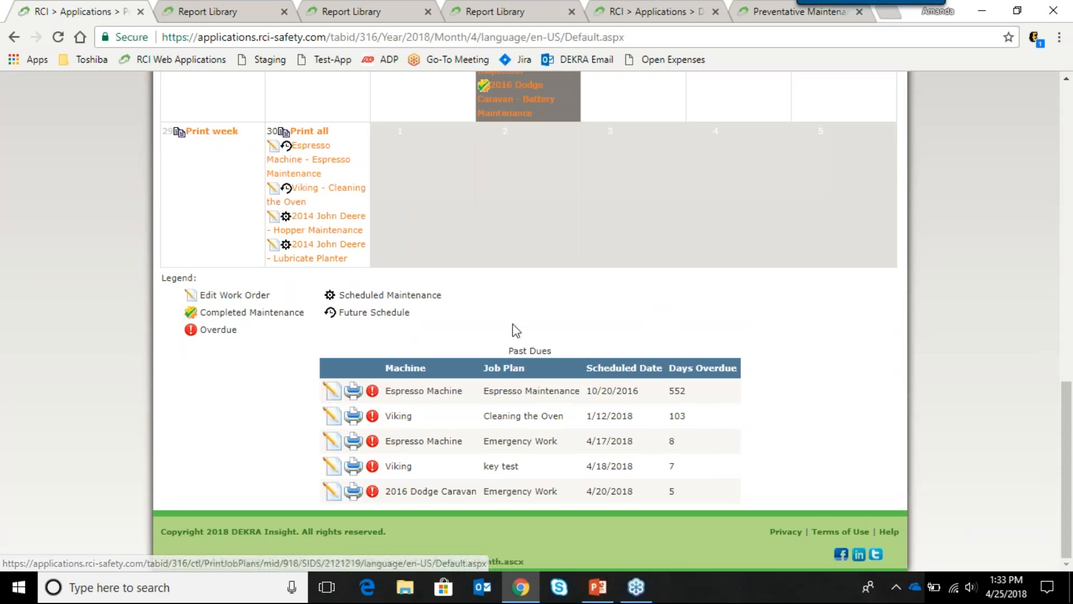
scroll(797, 338, "up", 3)
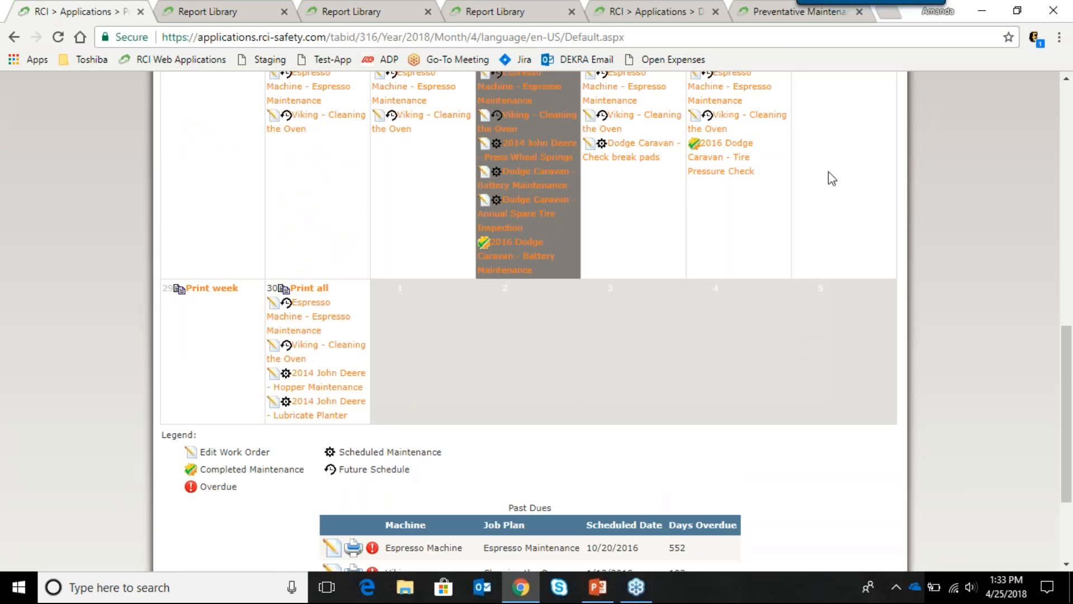
scroll(857, 193, "up", 10)
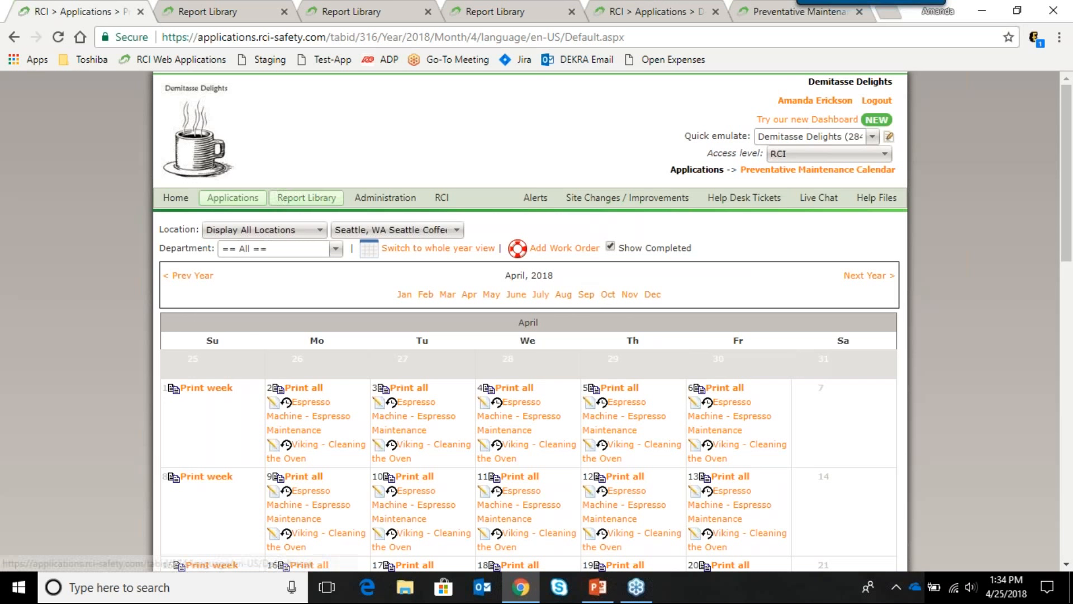
Step: In the Report Library, choose Location > Preventative Maintenance > Open Work Orders
left_click(294, 201)
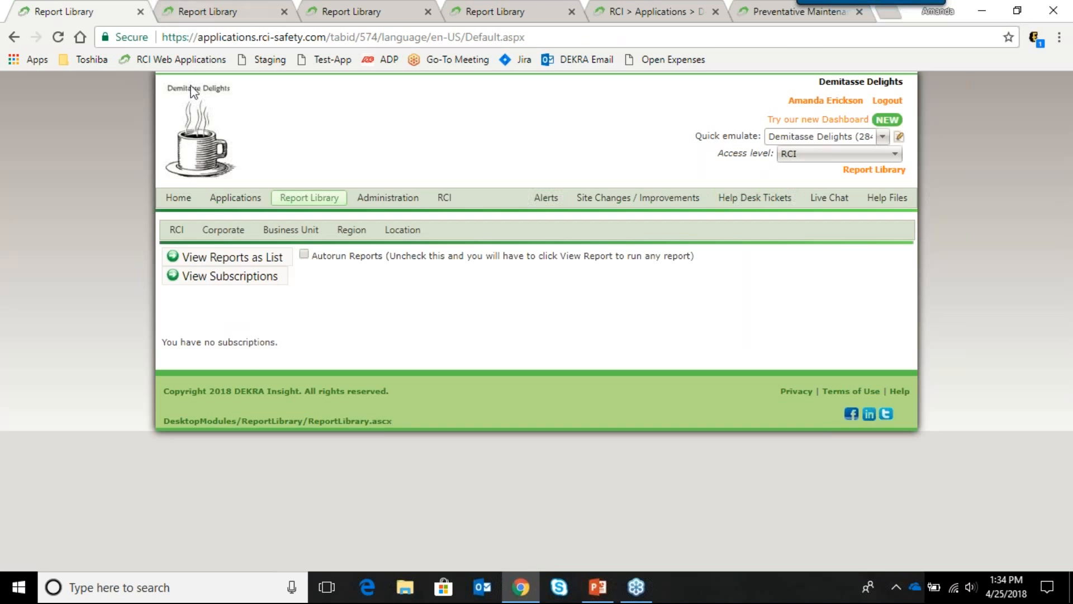
mouse_move(228, 235)
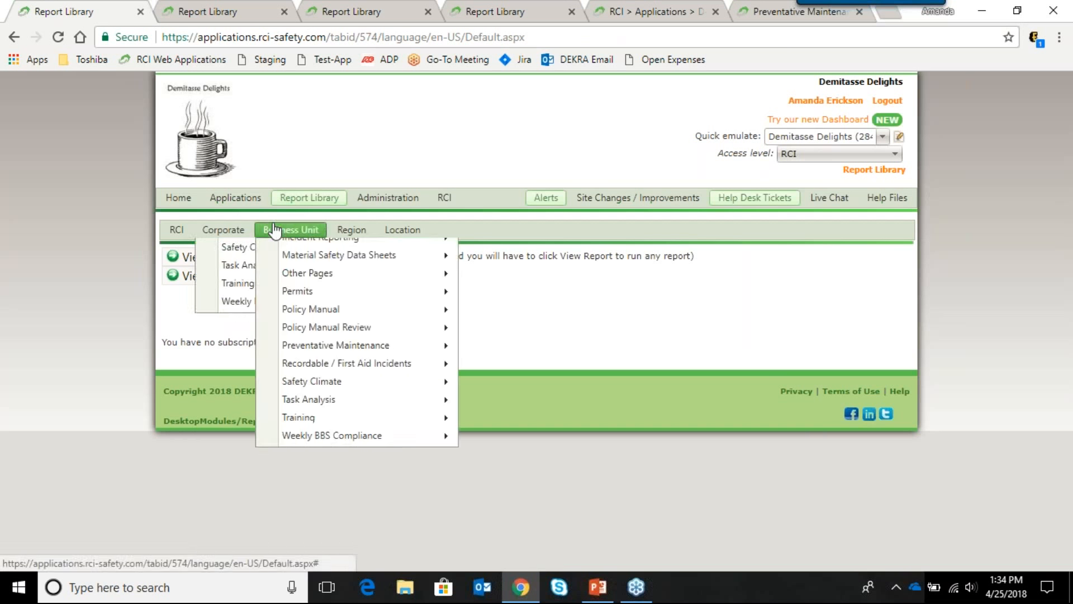
mouse_move(403, 235)
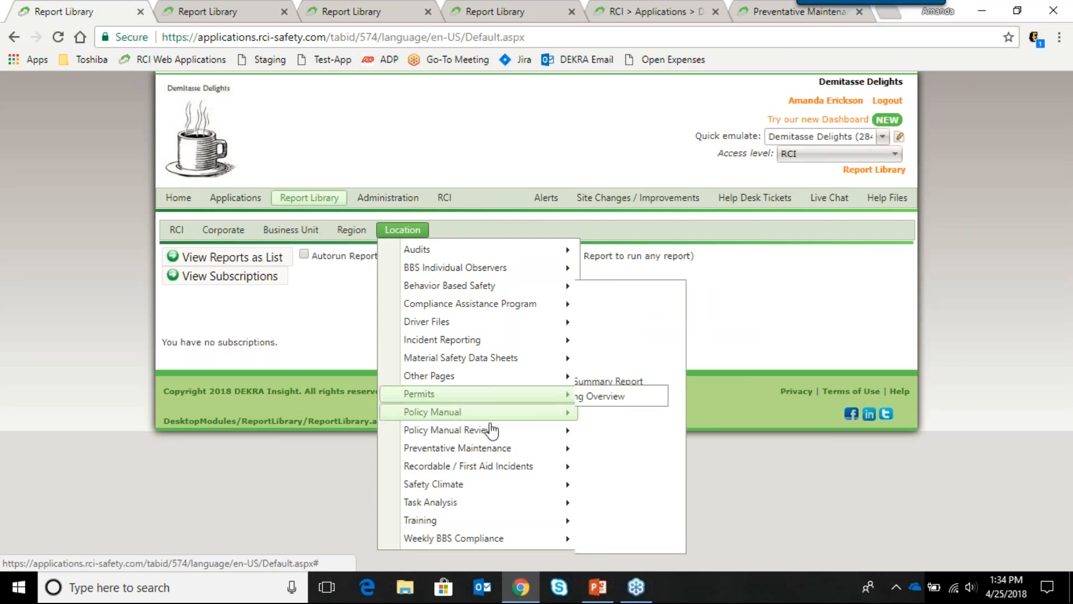
mouse_move(508, 448)
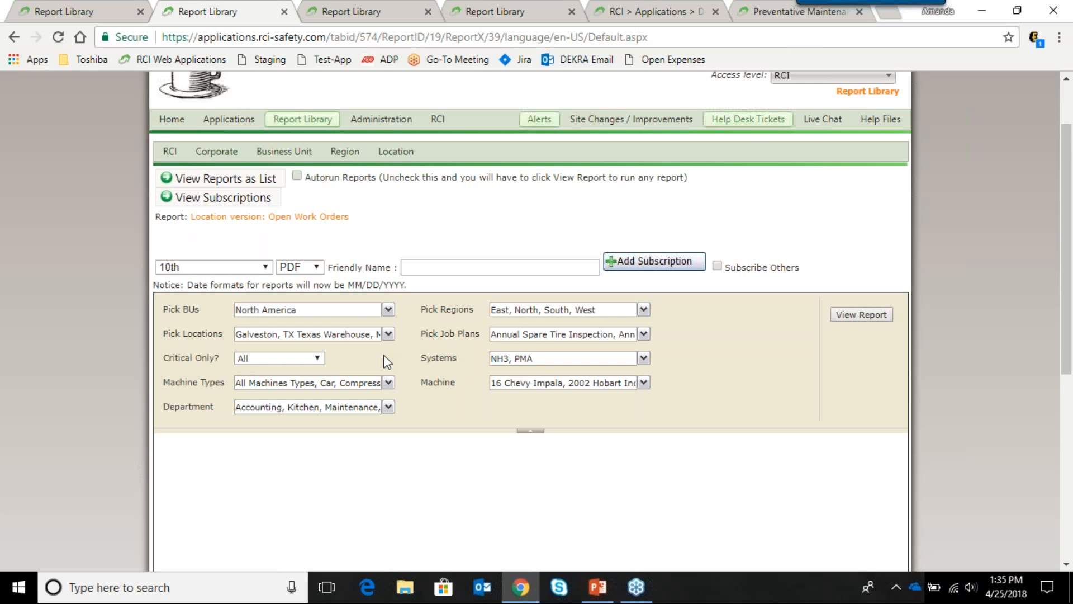
Step: Check the report's systems filter, keeping NH3 and PMA selected
left_click(524, 358)
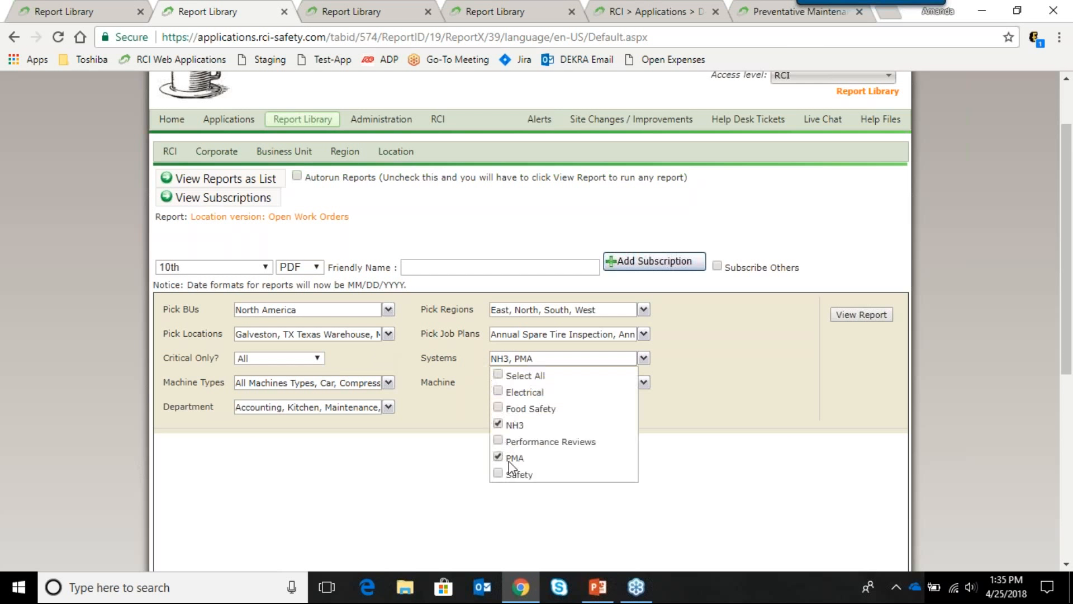
left_click(677, 358)
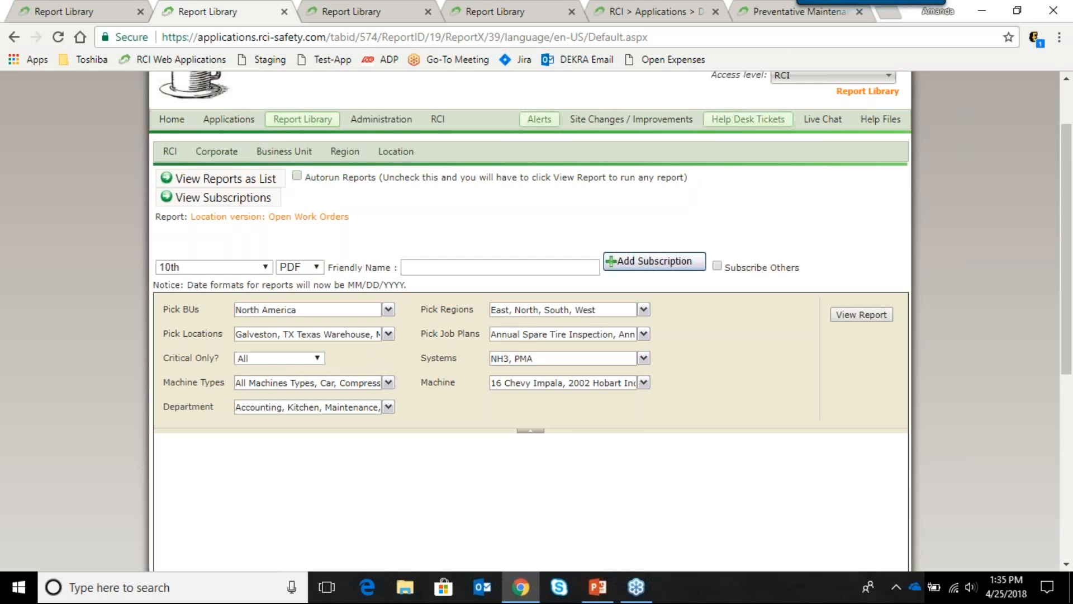
scroll(390, 238, "down", 3)
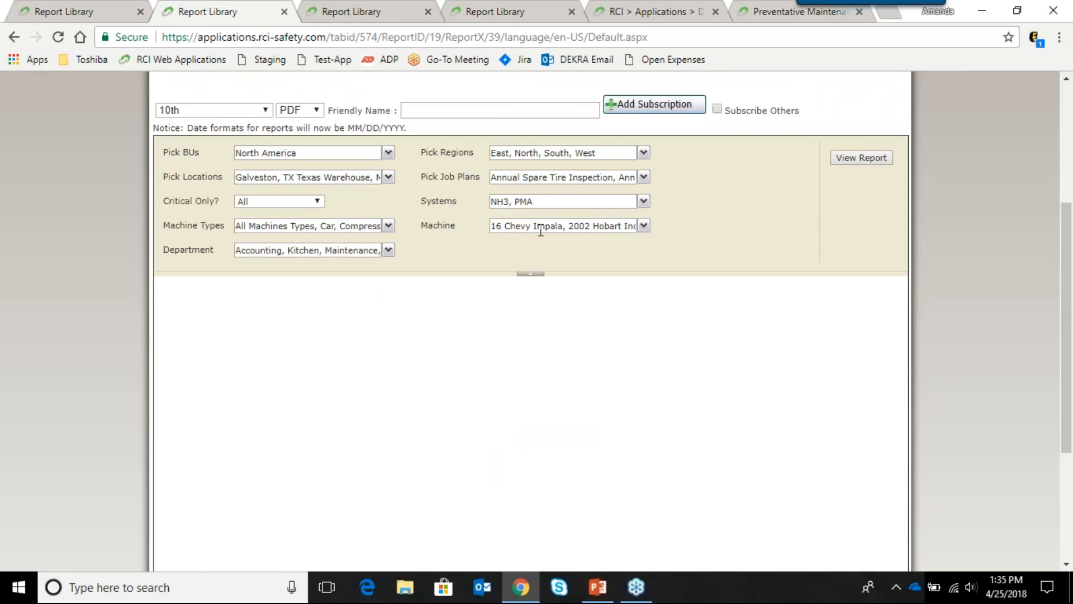
scroll(678, 237, "up", 1)
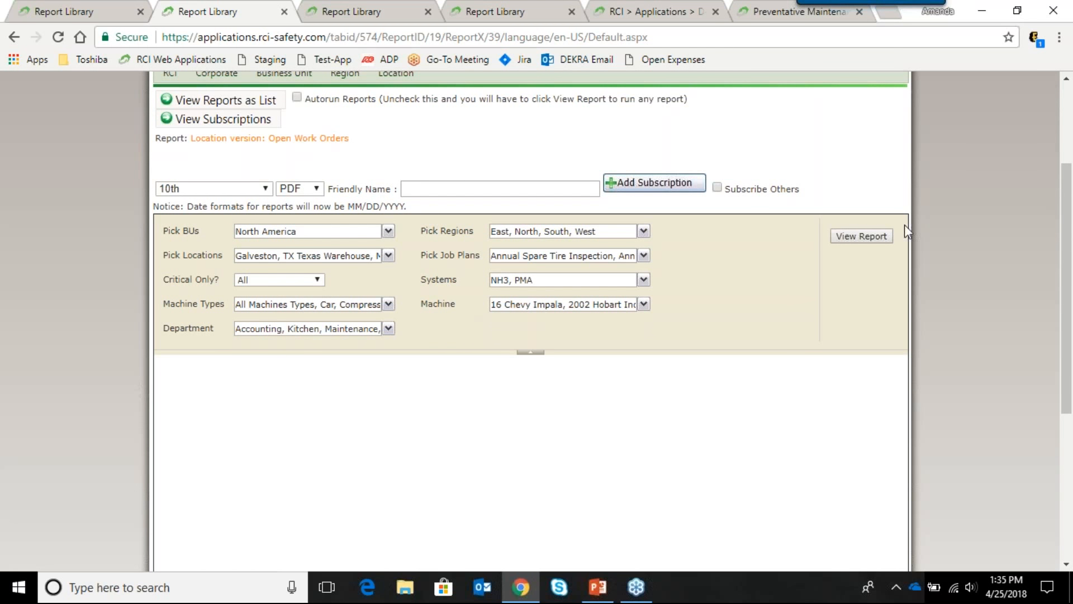
Step: Run the Open Work Orders report and scroll through the overdue work orders grid
left_click(883, 235)
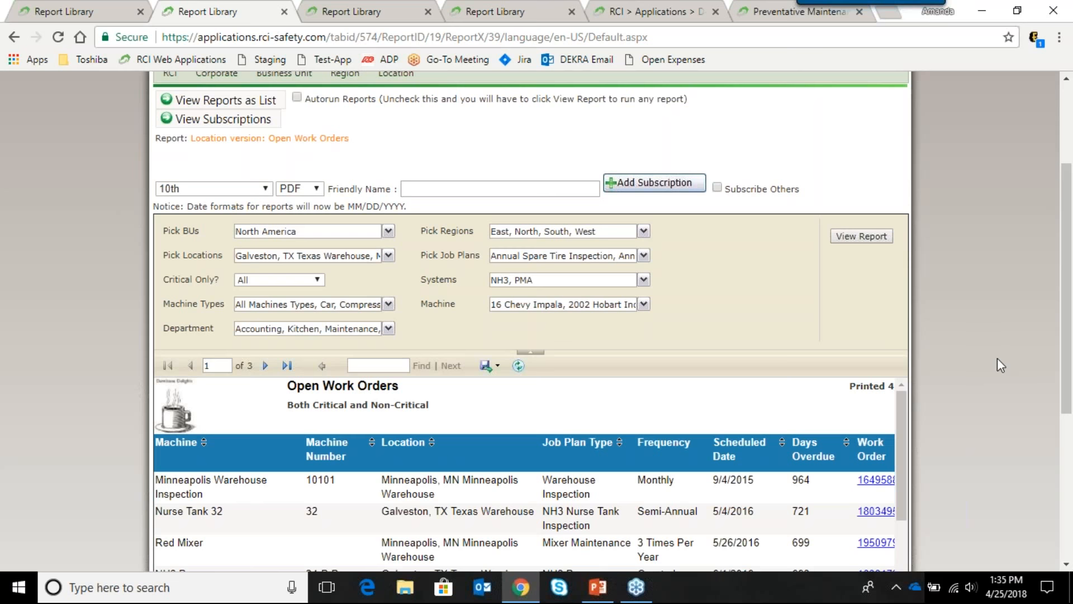
scroll(997, 358, "down", 3)
left_click_drag(900, 309, 903, 324)
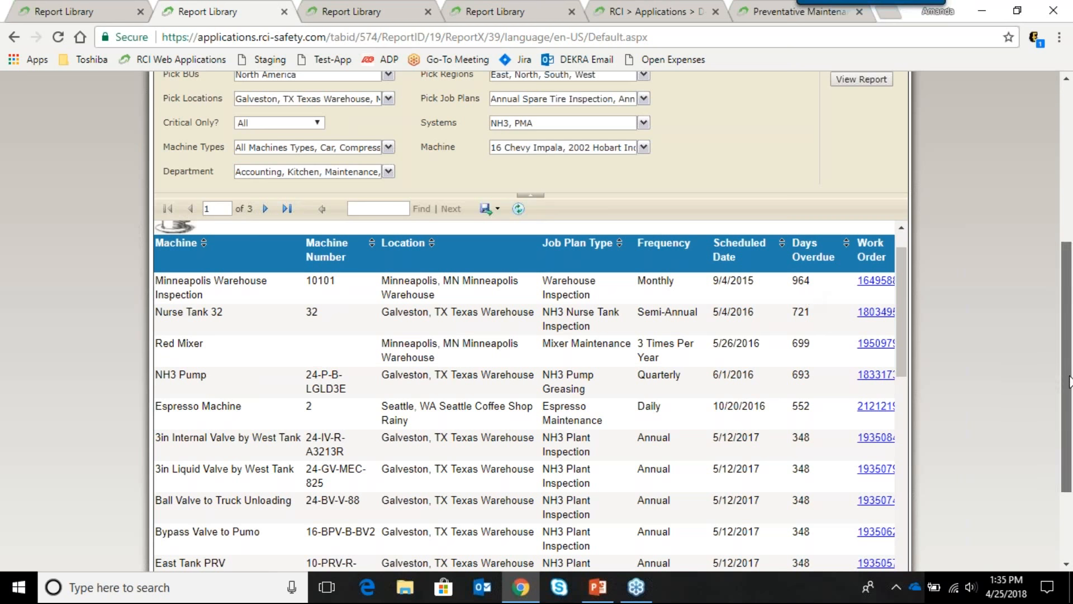
scroll(1069, 382, "down", 1)
left_click_drag(626, 548, 799, 548)
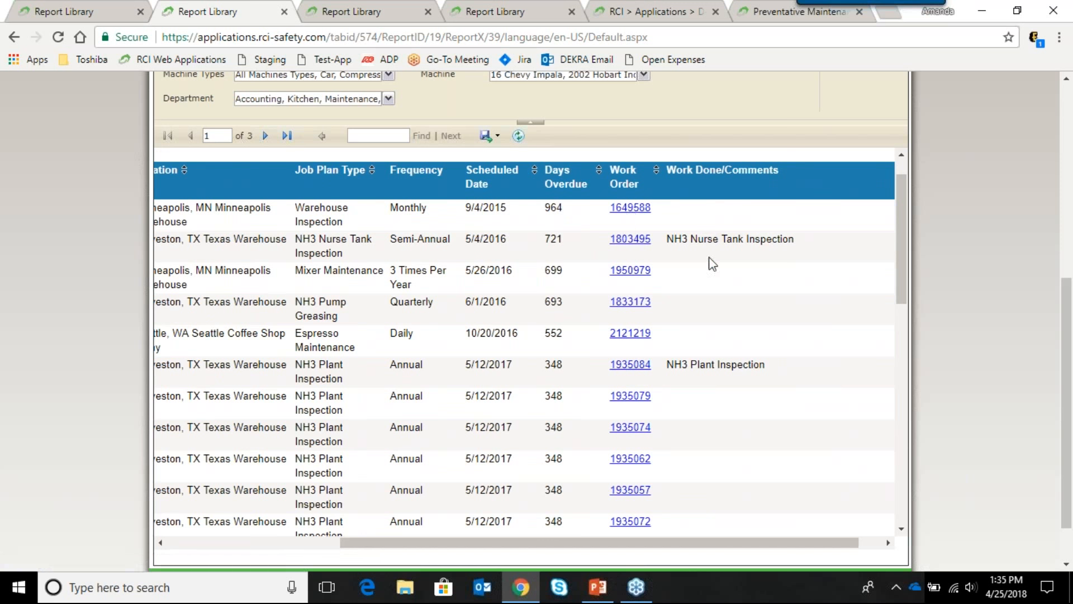
left_click_drag(752, 540, 579, 559)
left_click_drag(1066, 360, 1066, 257)
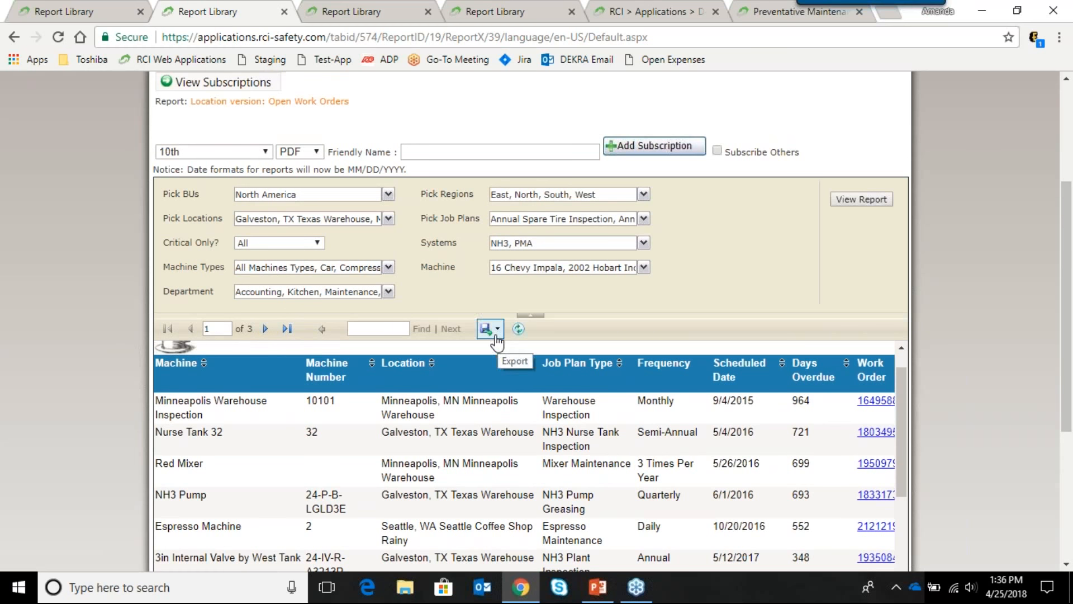
left_click(497, 332)
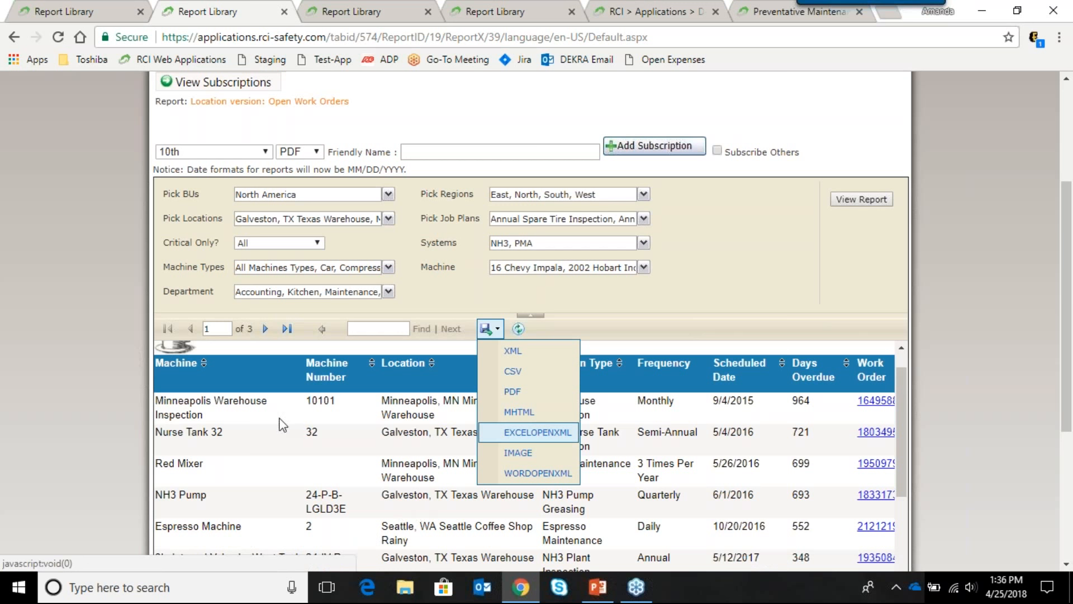
left_click(117, 383)
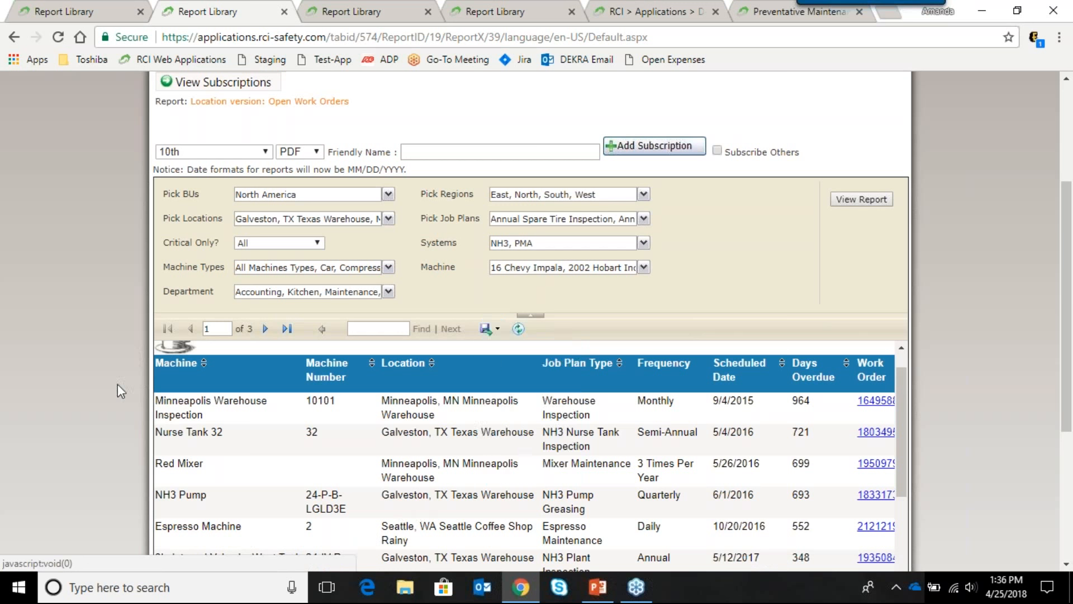
scroll(150, 377, "up", 1)
scroll(149, 378, "up", 1)
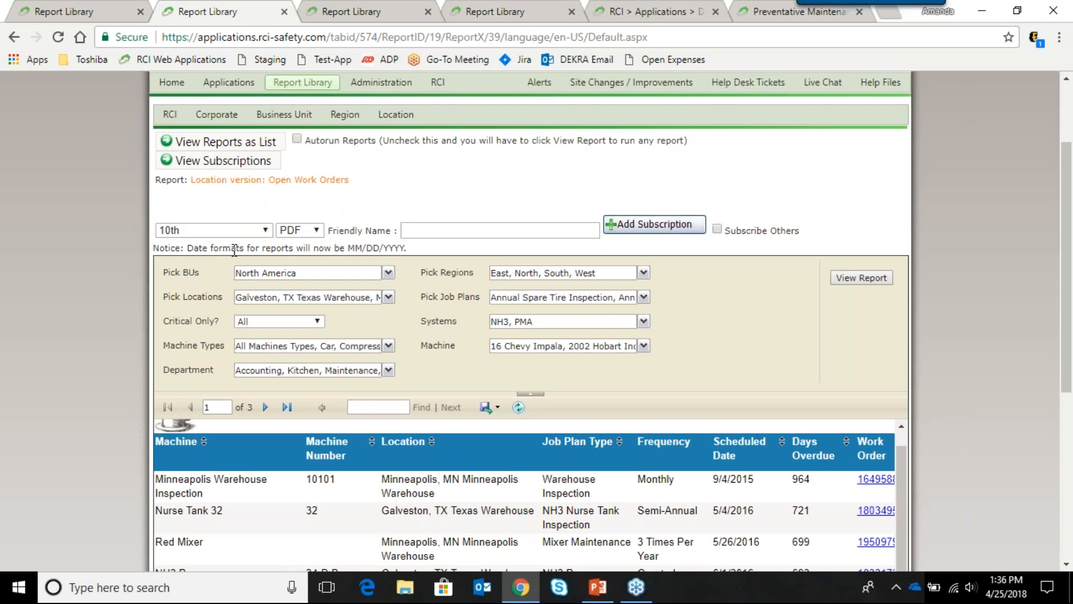
Step: Set the subscription frequency to Monthly (1st) and the format to Excel
left_click(234, 230)
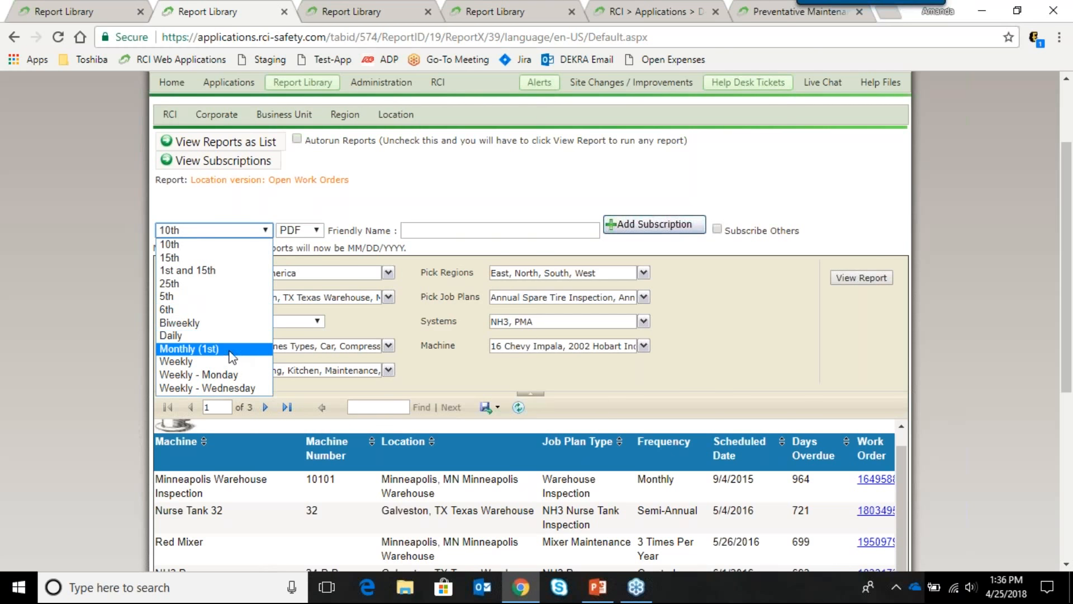
left_click(232, 352)
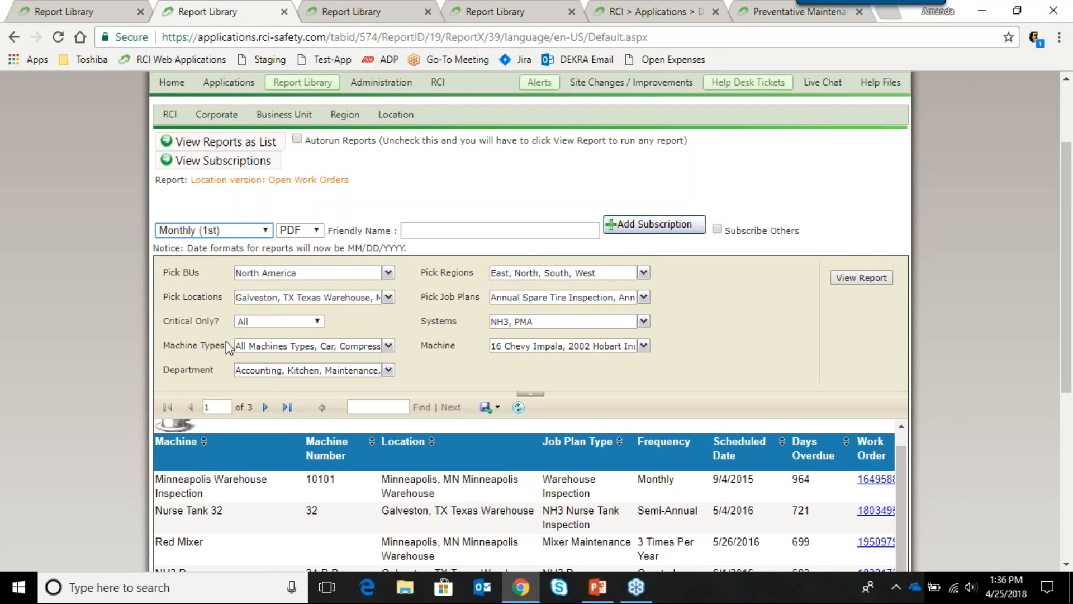
left_click(317, 230)
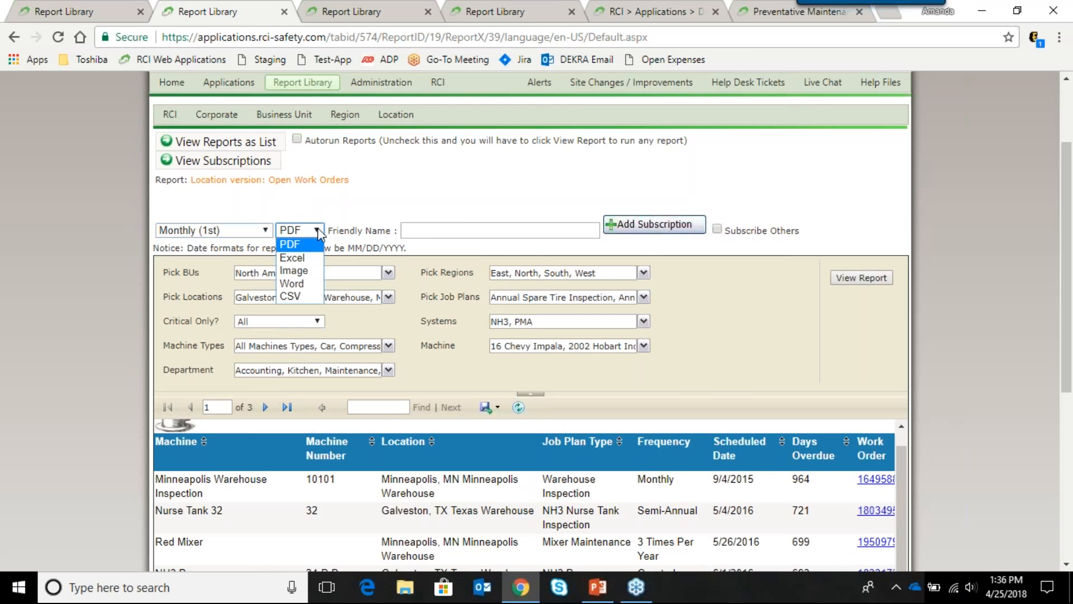
left_click(309, 260)
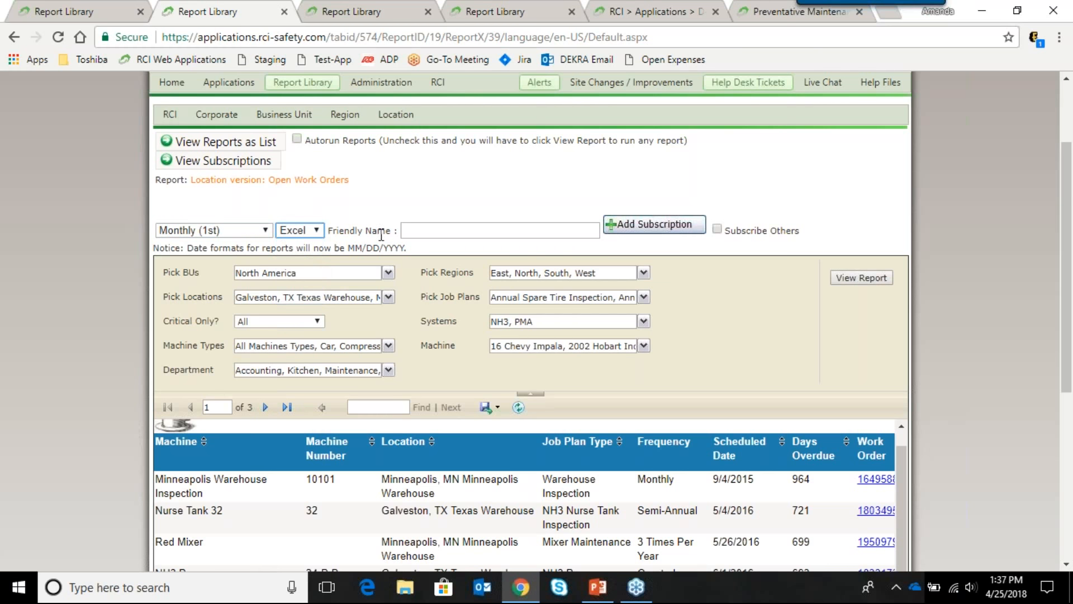
Step: Confirm all locations stay selected in Pick Locations and enable Subscribe Others
left_click(431, 230)
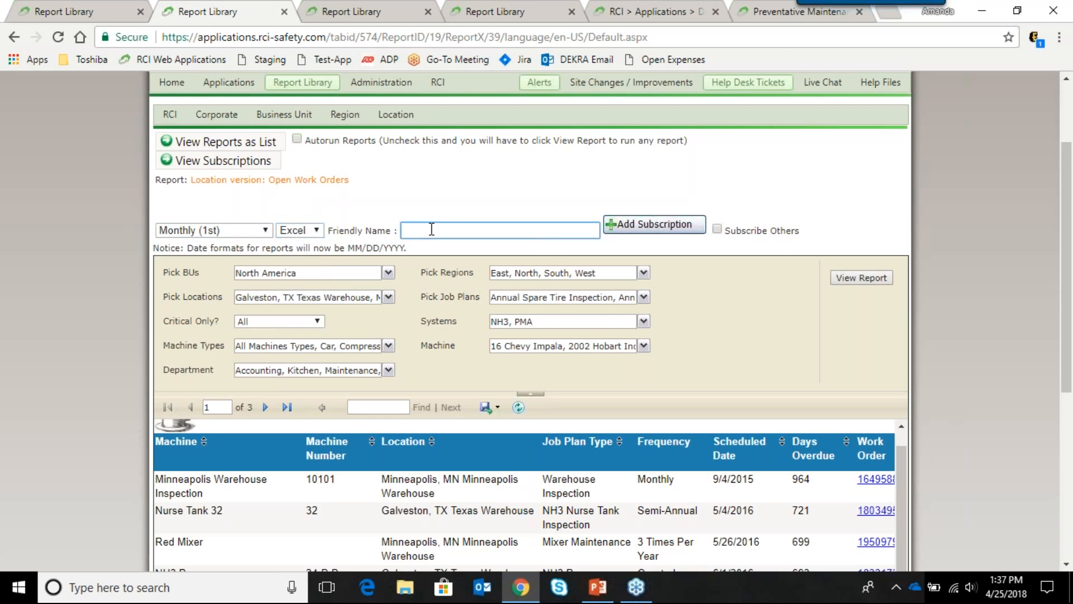
left_click(388, 297)
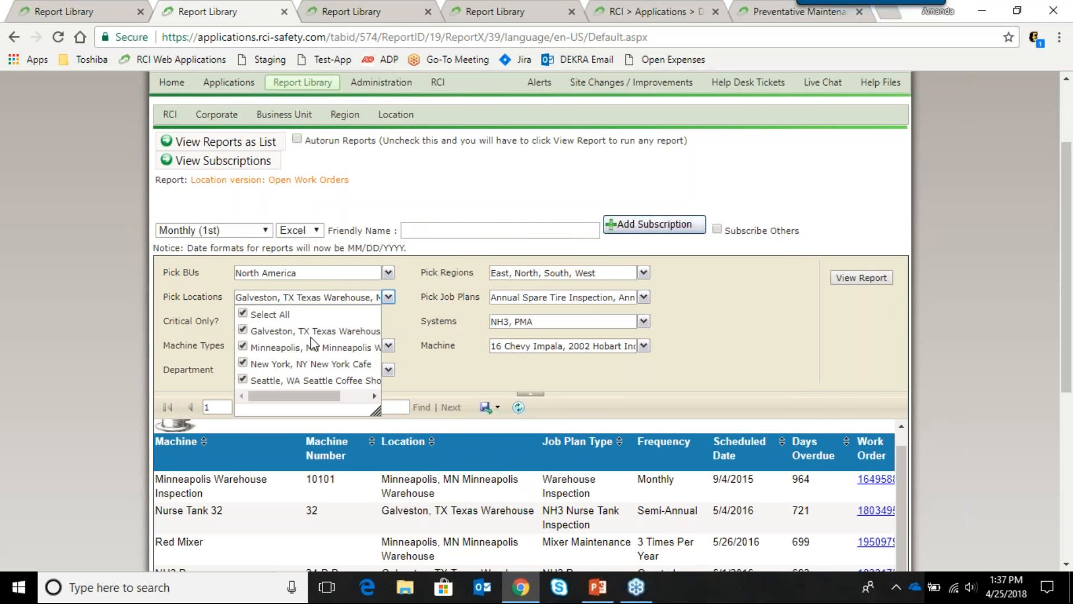
left_click(418, 274)
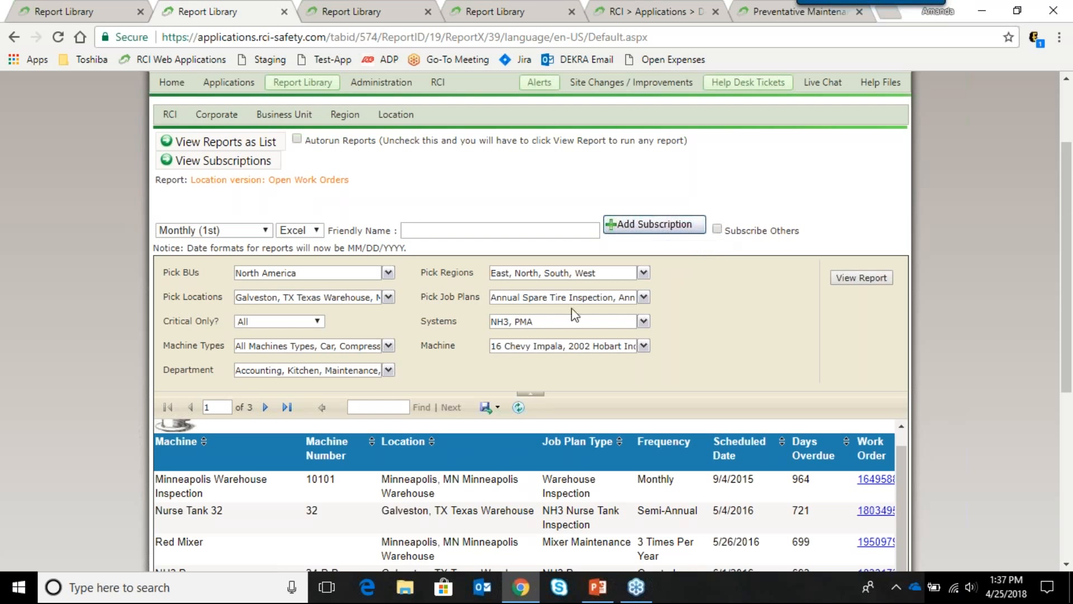
left_click(717, 230)
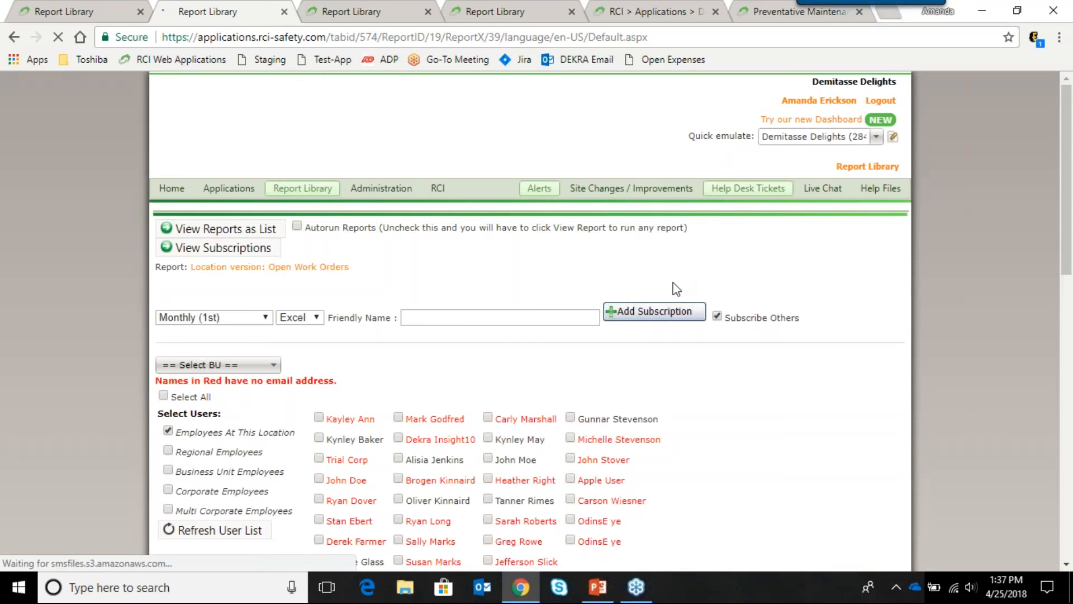
Step: In Select Users, tick one location employee's checkbox as an Open Work Orders recipient
scroll(672, 288, "down", 2)
scroll(675, 294, "down", 1)
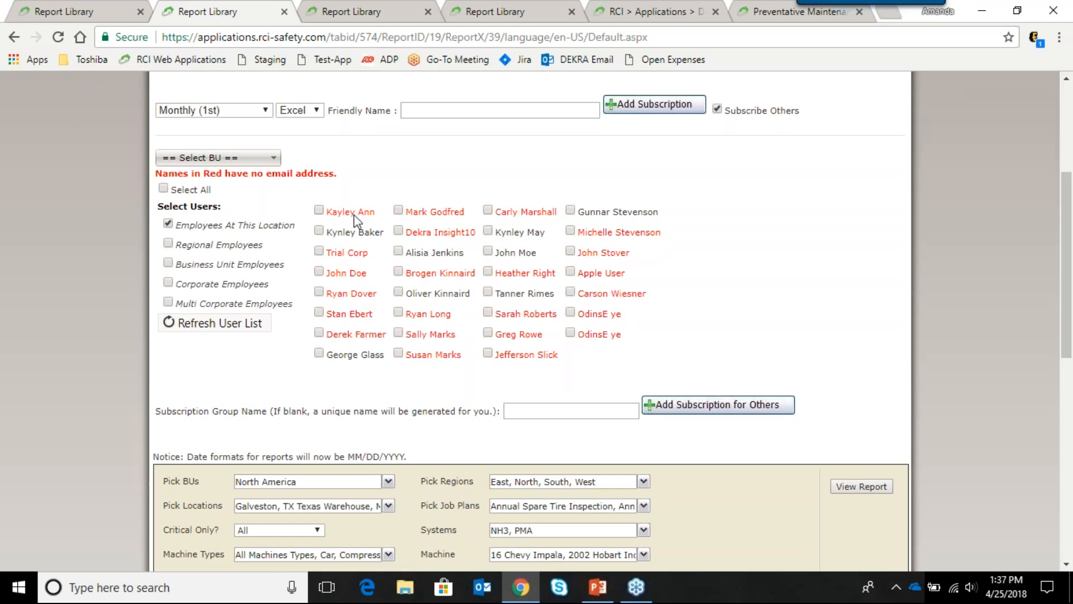
left_click(319, 231)
scroll(346, 249, "down", 1)
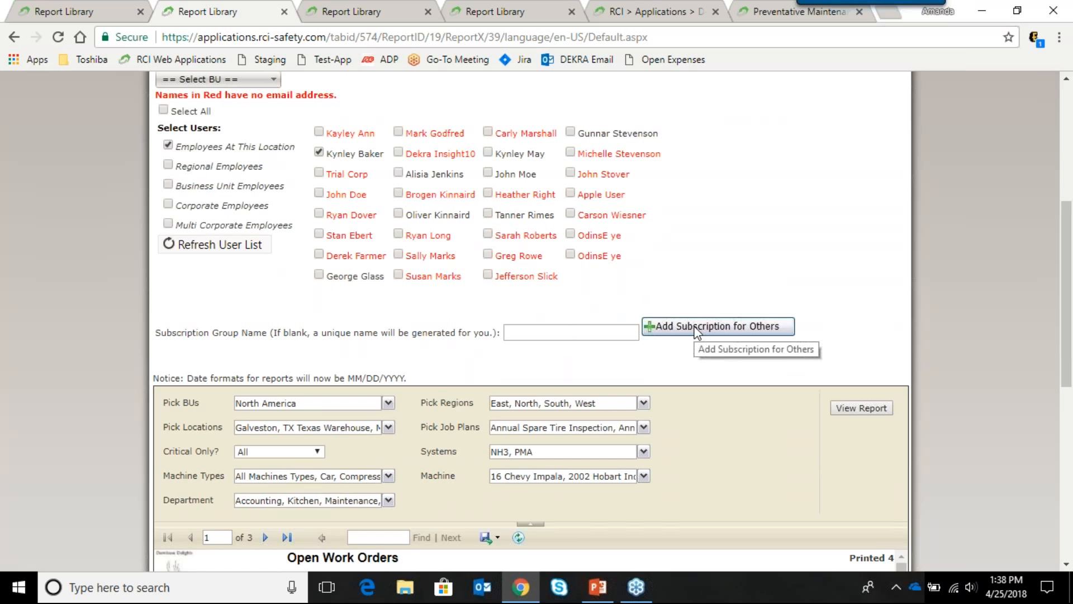
scroll(591, 302, "up", 1)
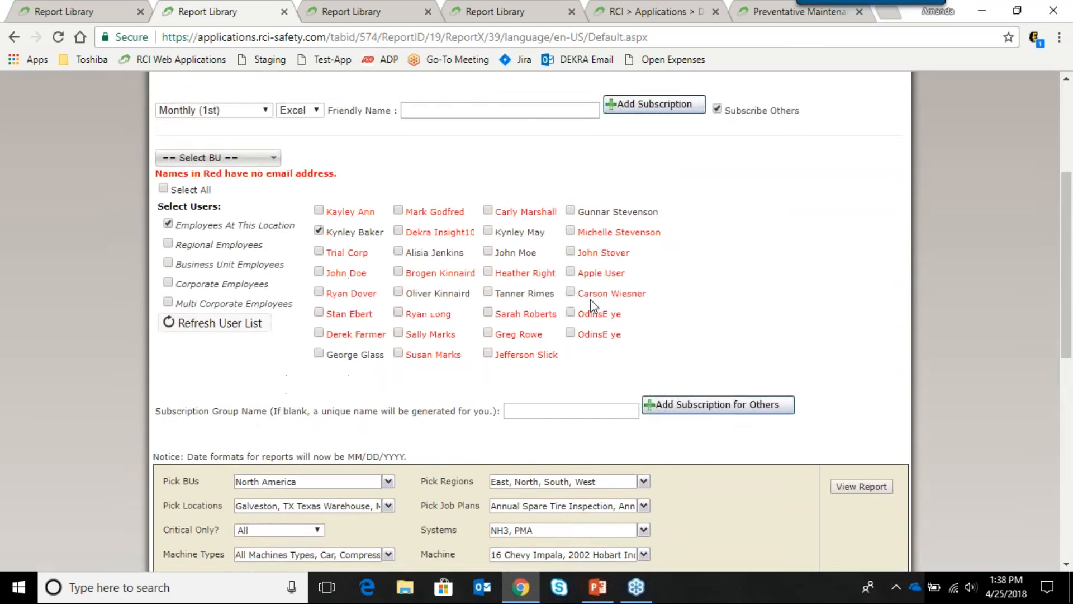
scroll(590, 302, "up", 2)
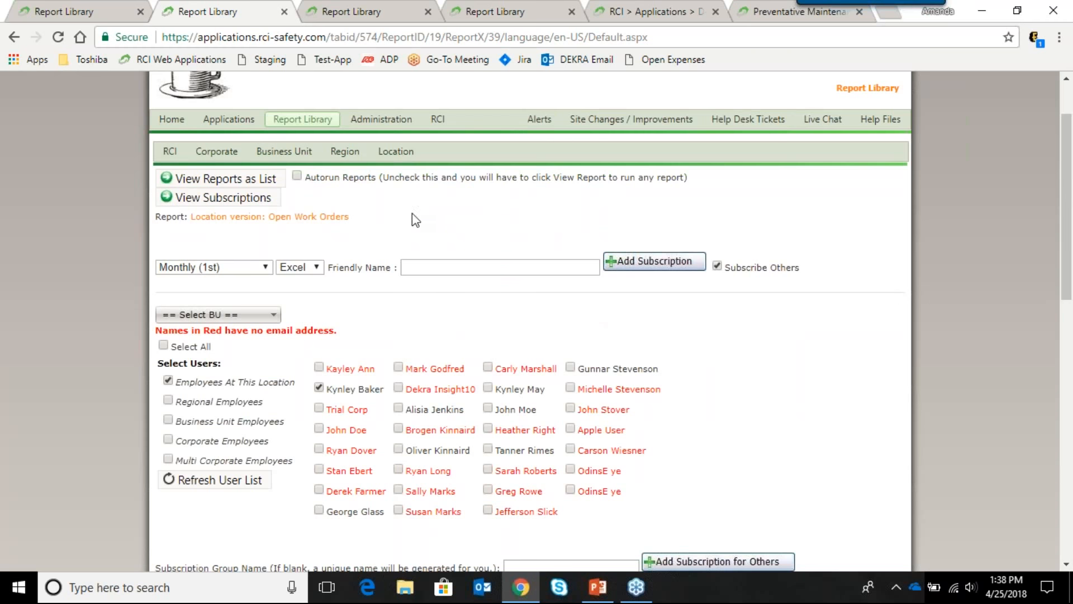
mouse_move(414, 160)
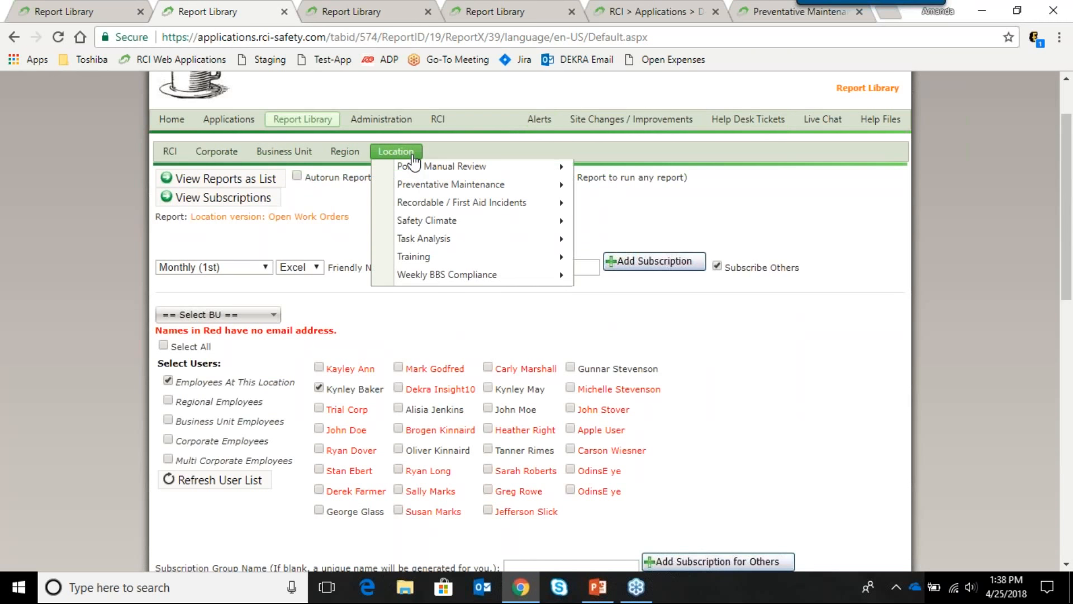
mouse_move(502, 372)
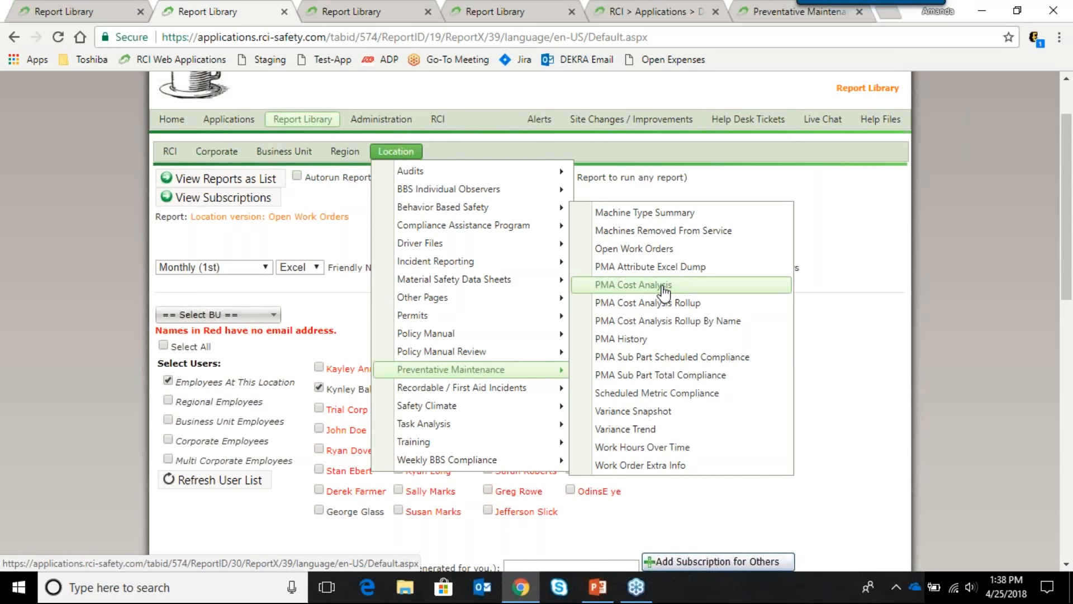
Step: Switch to the PMA Cost Analysis Rollup report tab and scroll through its results
left_click(351, 11)
mouse_move(284, 230)
mouse_move(327, 267)
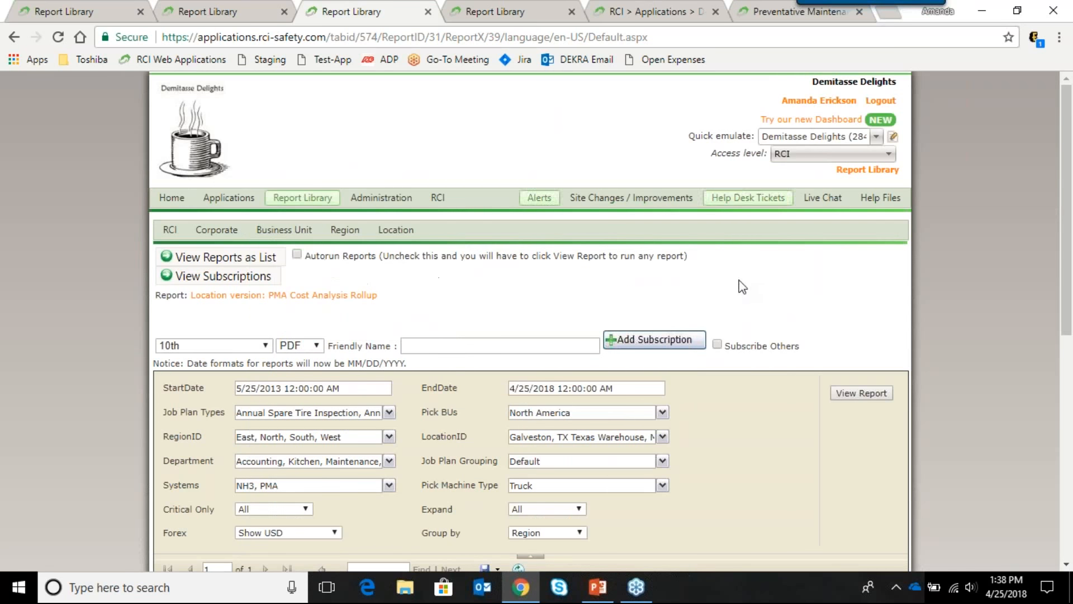
scroll(734, 285, "down", 4)
scroll(366, 177, "down", 1)
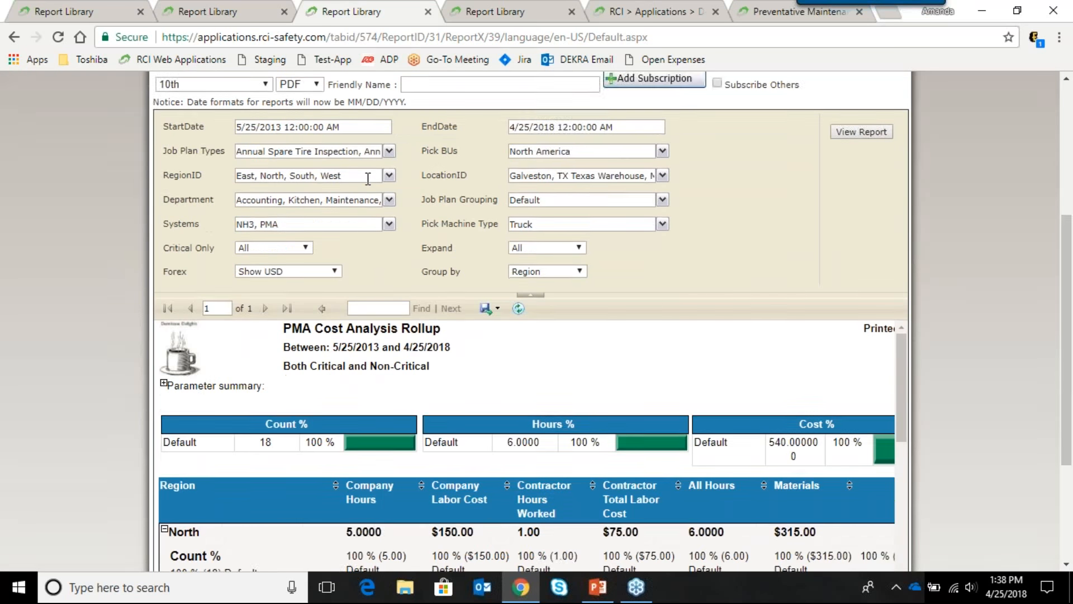
scroll(364, 175, "up", 1)
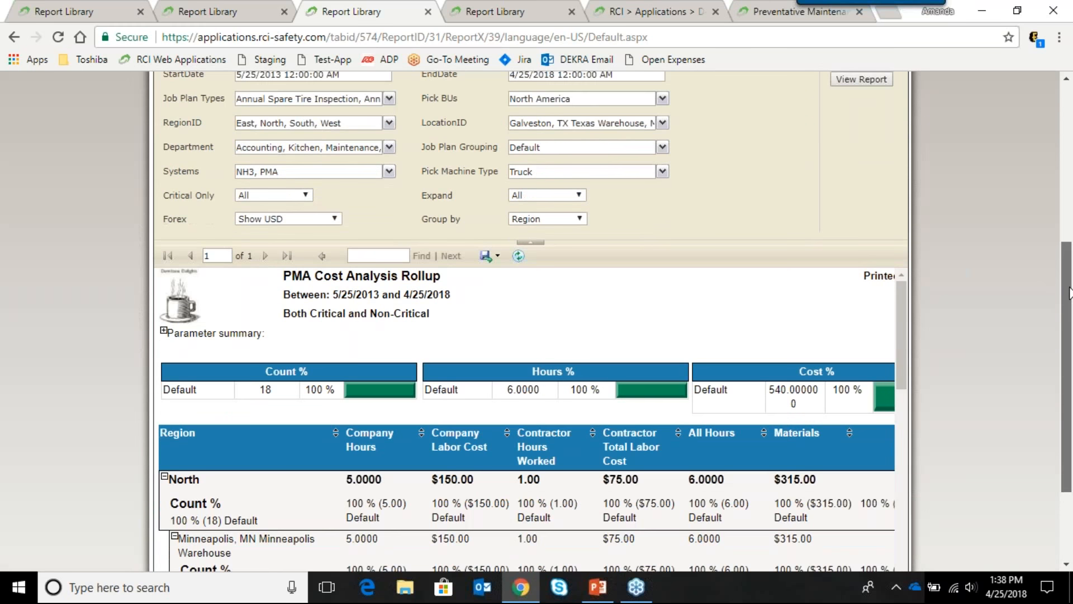
scroll(1031, 372, "down", 3)
Step: Drag the report scrollbars to review the North region and Minneapolis warehouse figures, then return to the top
left_click_drag(903, 241, 904, 300)
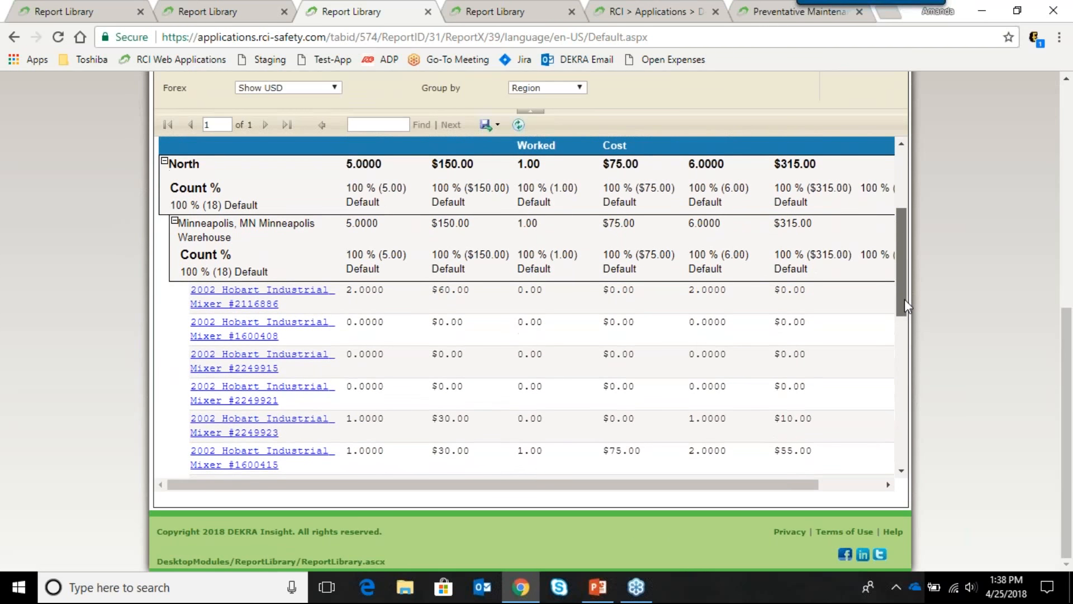
left_click_drag(900, 256, 899, 251)
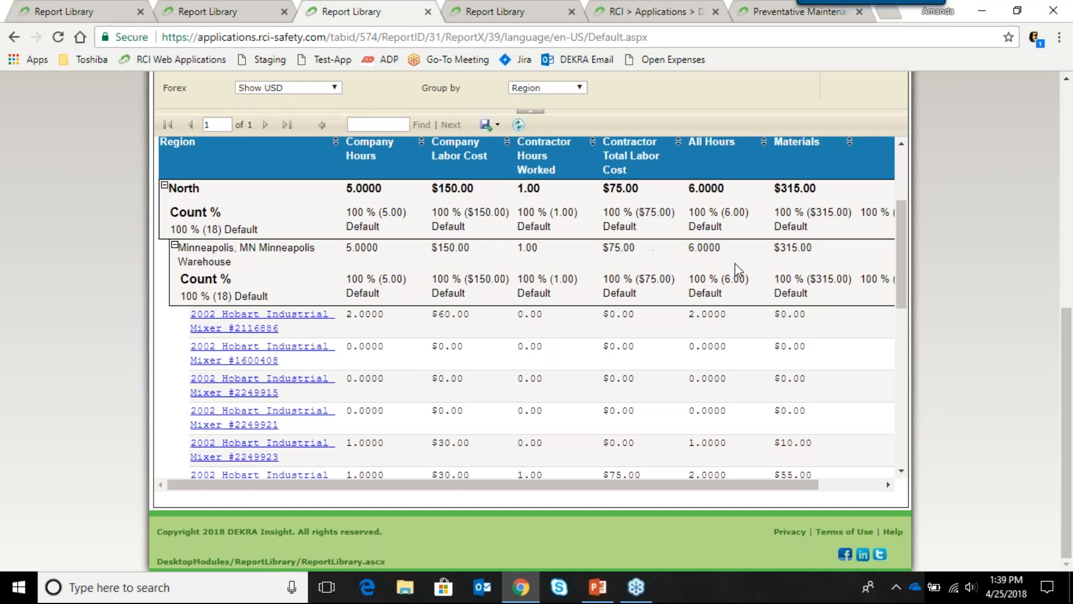
mouse_move(817, 491)
left_mouse_down()
mouse_move(882, 489)
mouse_move(831, 489)
left_mouse_up()
left_click_drag(901, 272, 906, 289)
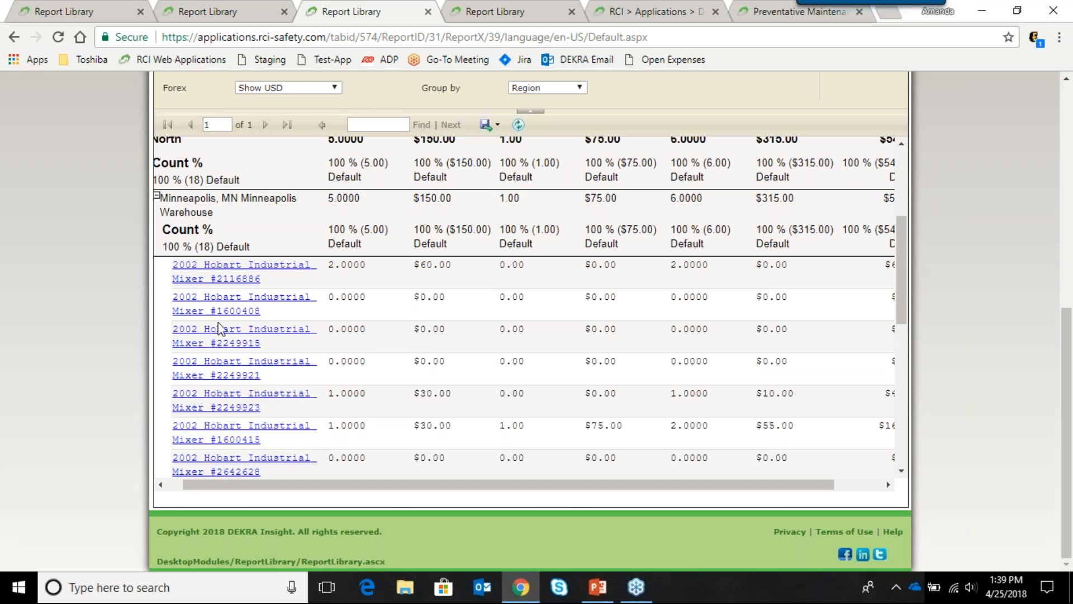
scroll(278, 411, "down", 1)
scroll(319, 440, "up", 3)
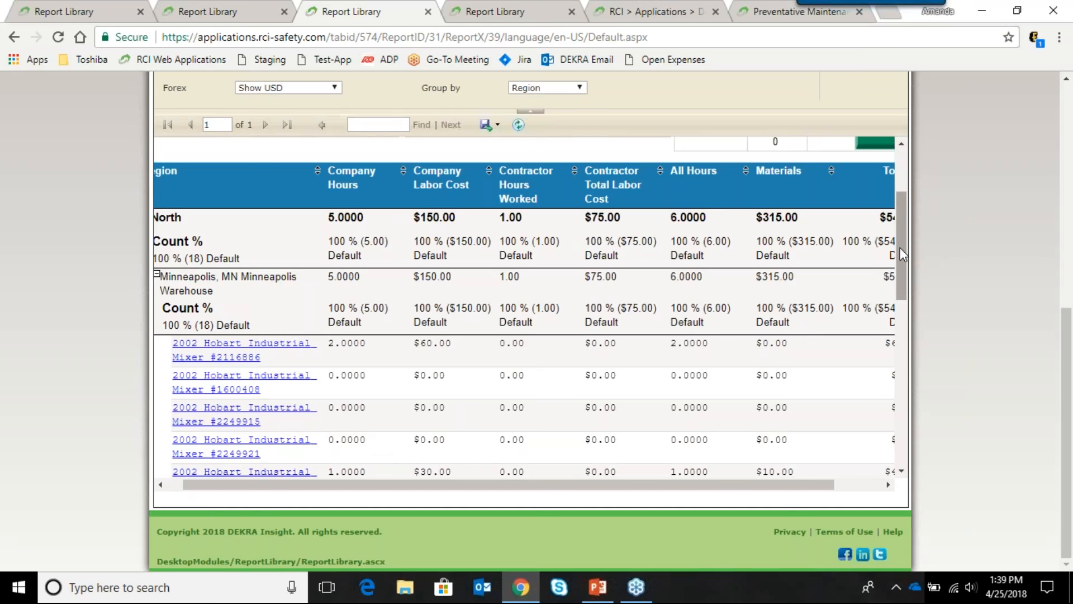
left_click_drag(900, 247, 912, 169)
left_click_drag(1068, 327, 1032, 109)
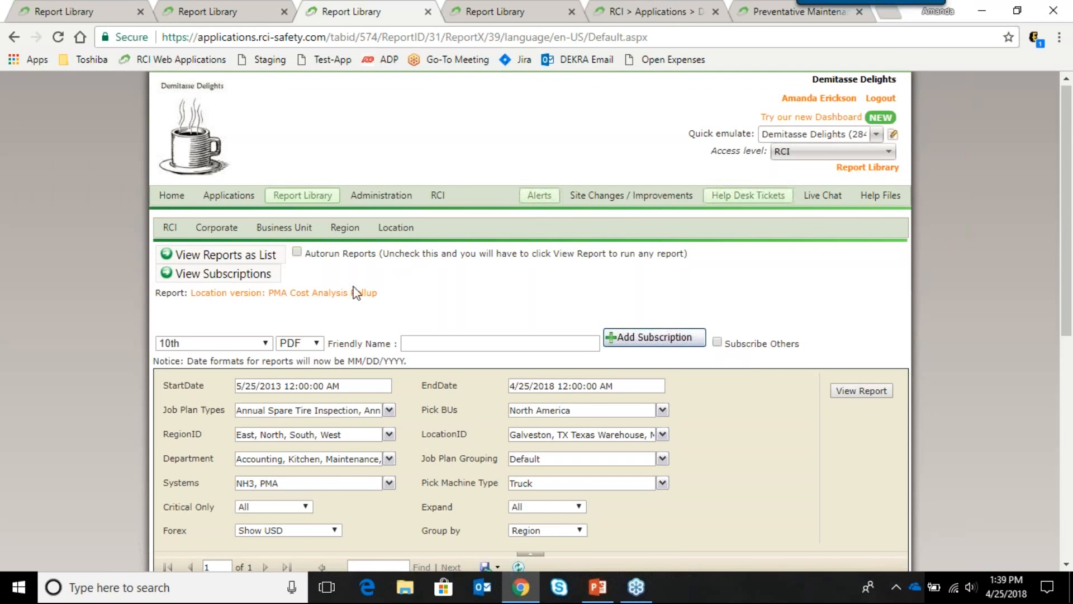
Step: Run Machines Removed From Service under Location > Preventative Maintenance and review the Ice Maker and Main NH3 Pump entries
mouse_move(403, 229)
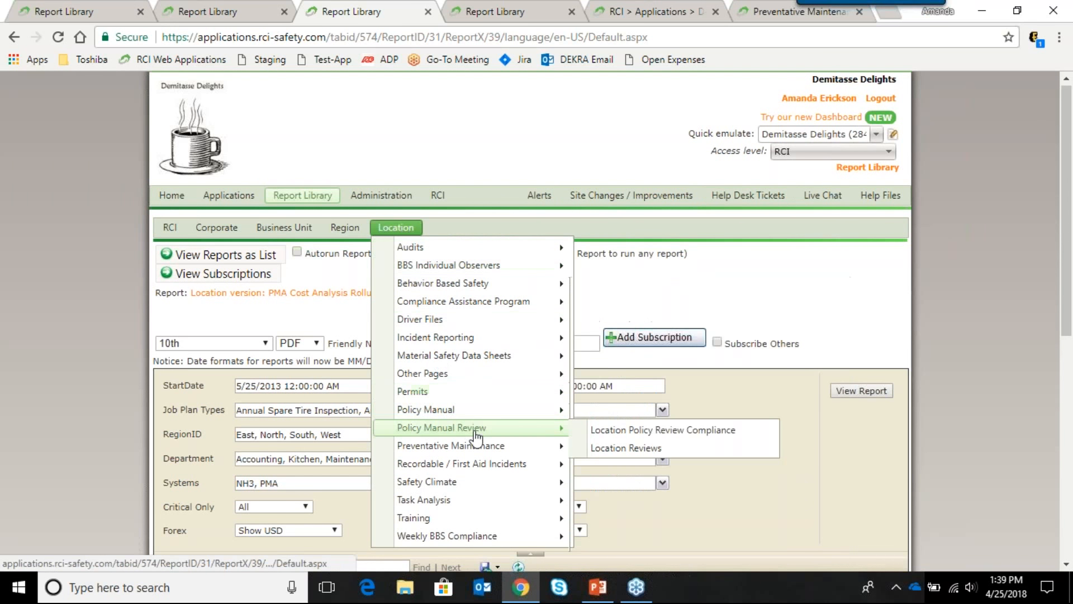
mouse_move(492, 447)
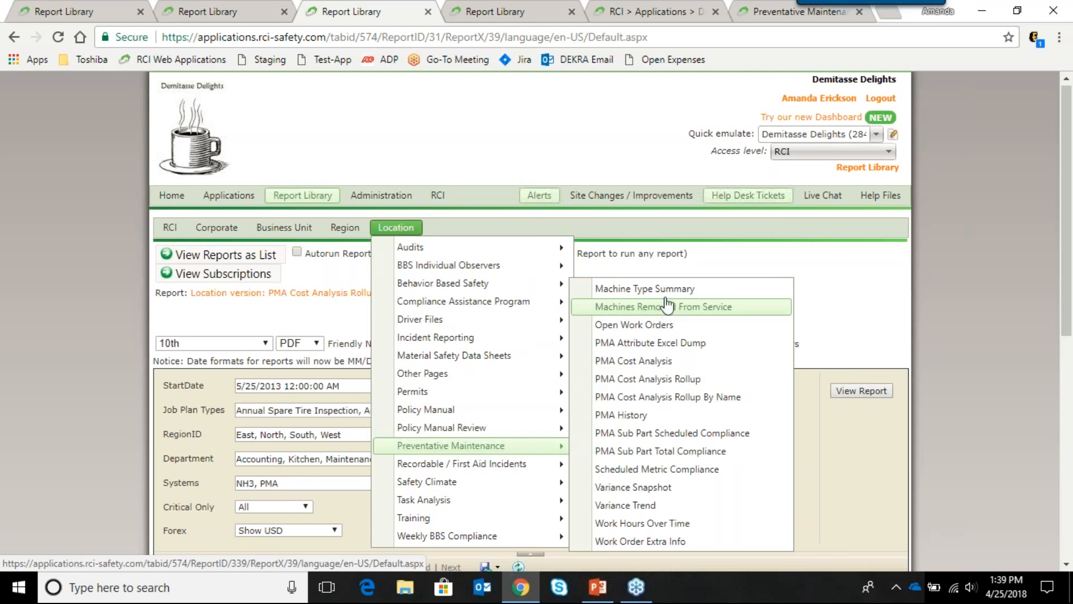
left_click(665, 313)
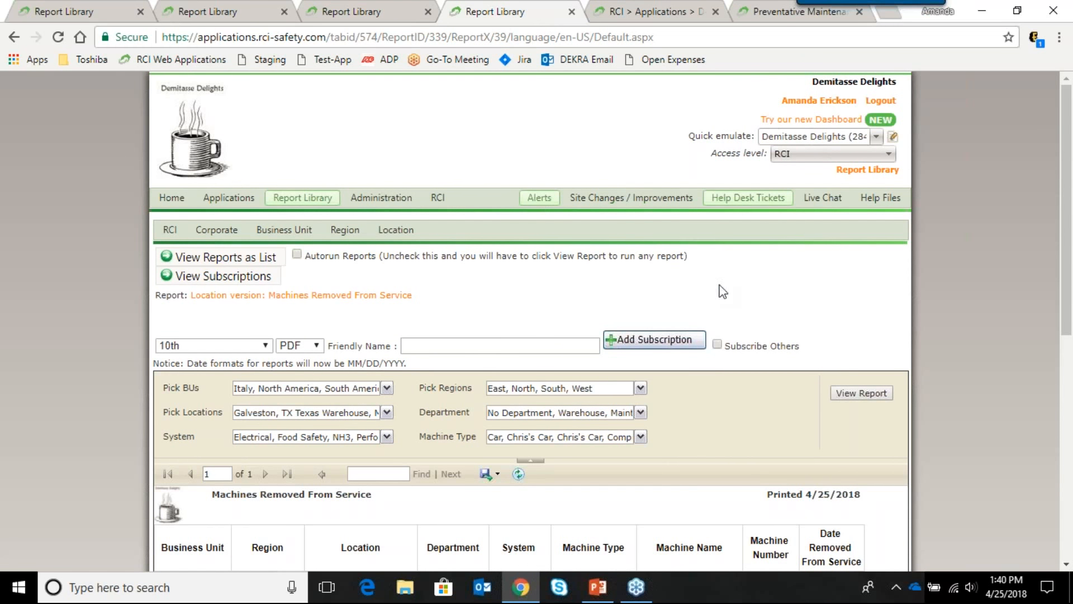
scroll(721, 290, "down", 4)
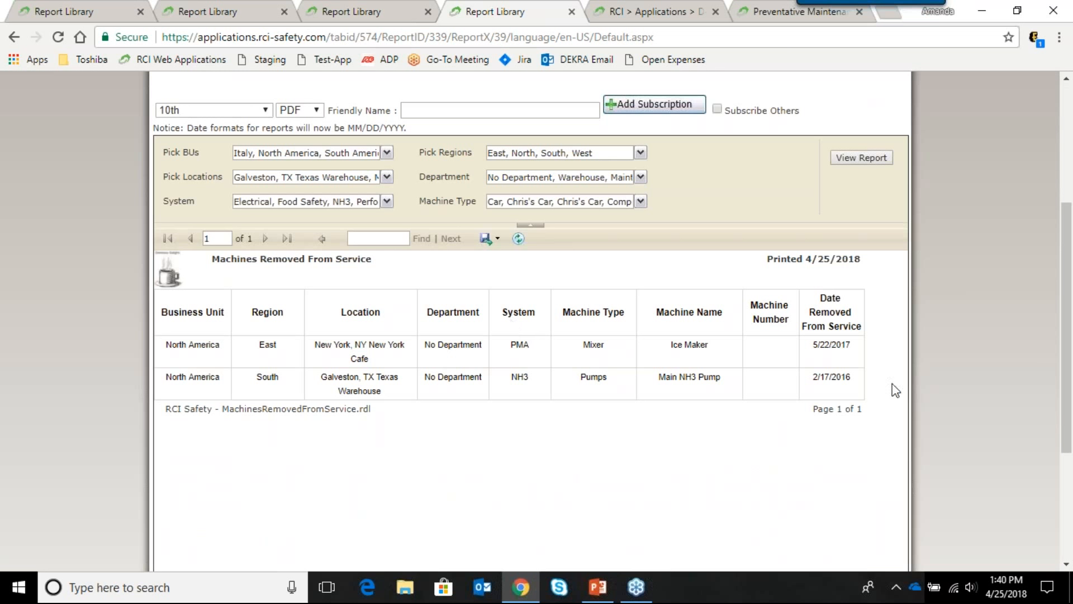
scroll(905, 385, "up", 2)
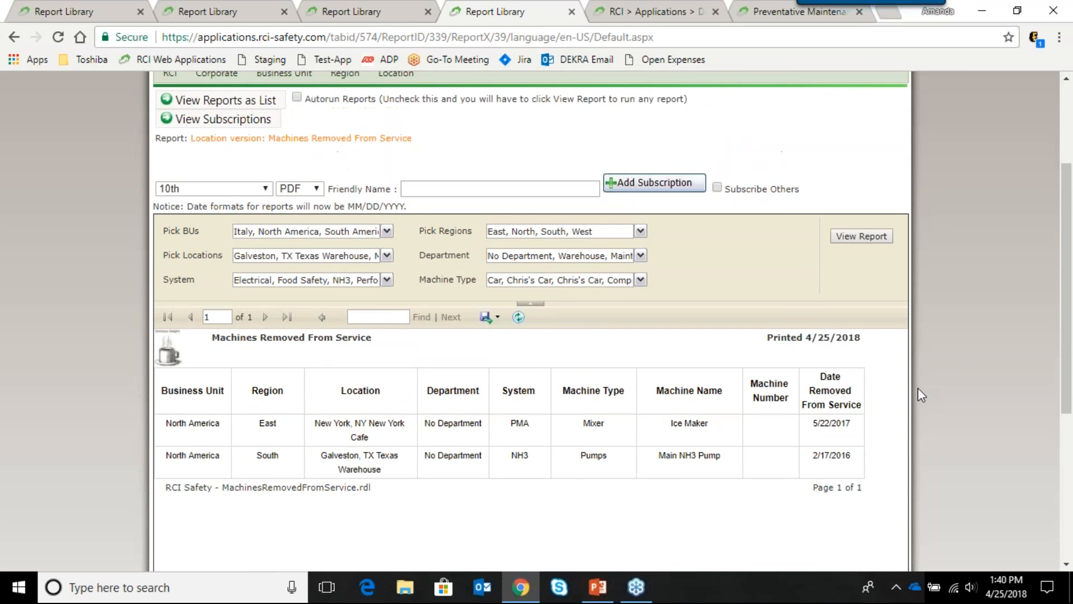
scroll(918, 387, "up", 3)
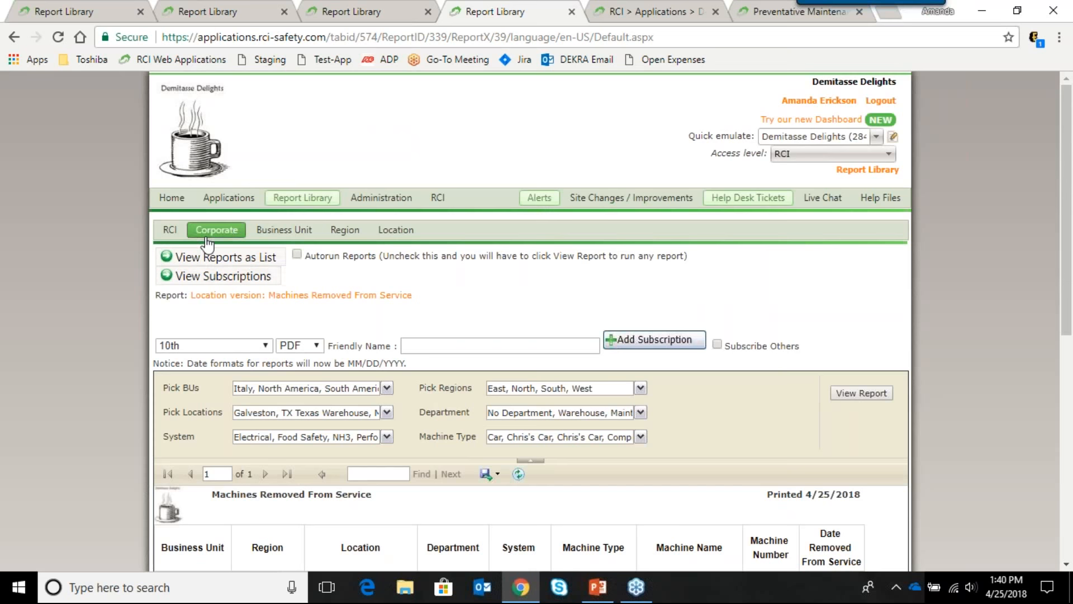
Step: Go back to the Report Library start page showing no subscriptions
left_click(296, 197)
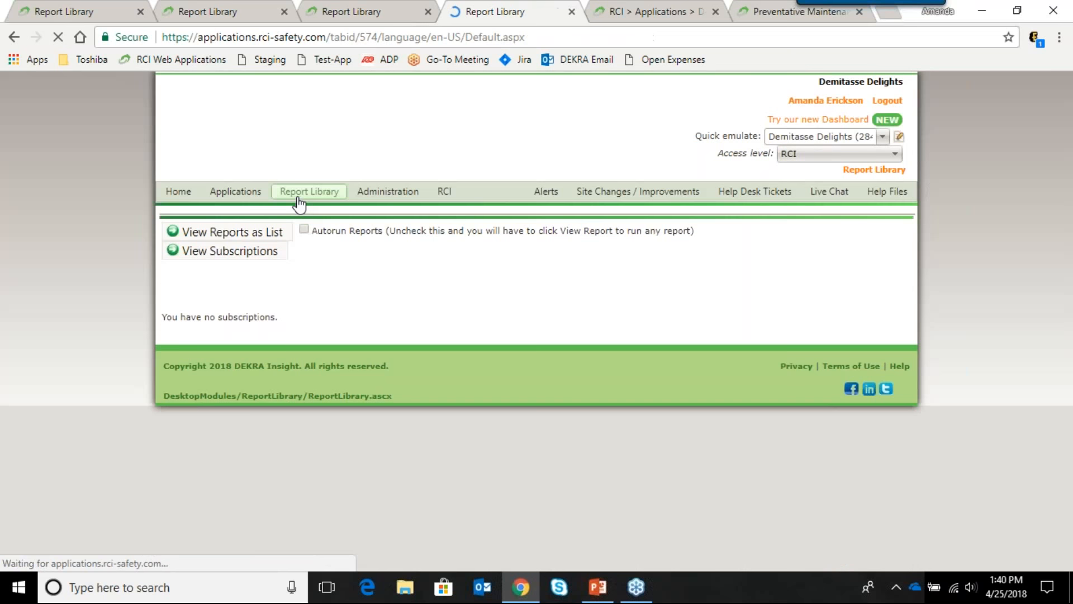
mouse_move(290, 229)
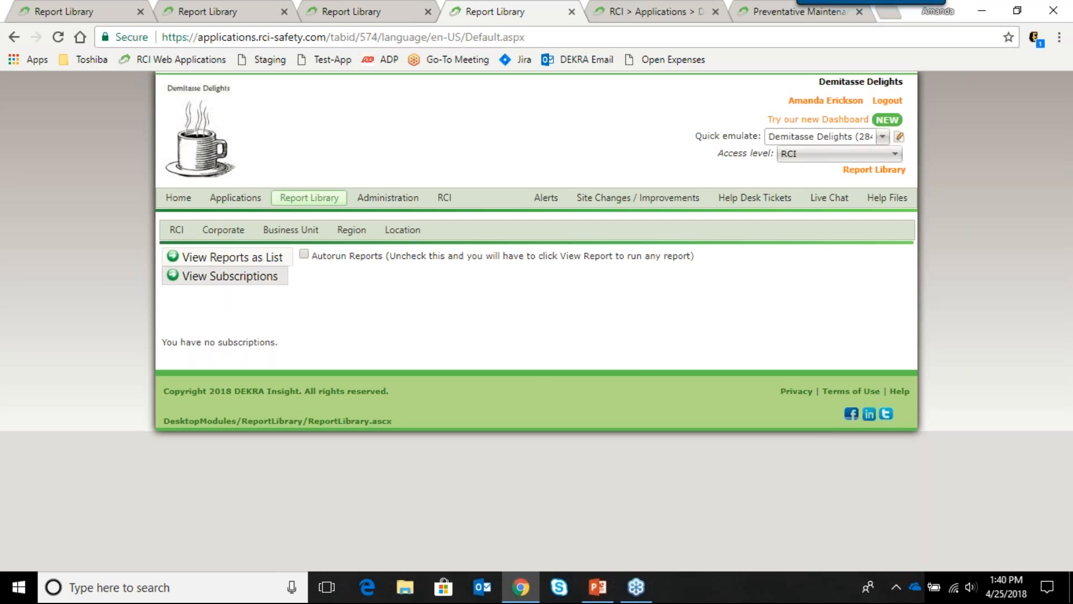
Step: Open View Subscriptions and include all users in the Pick User filter
left_click(235, 277)
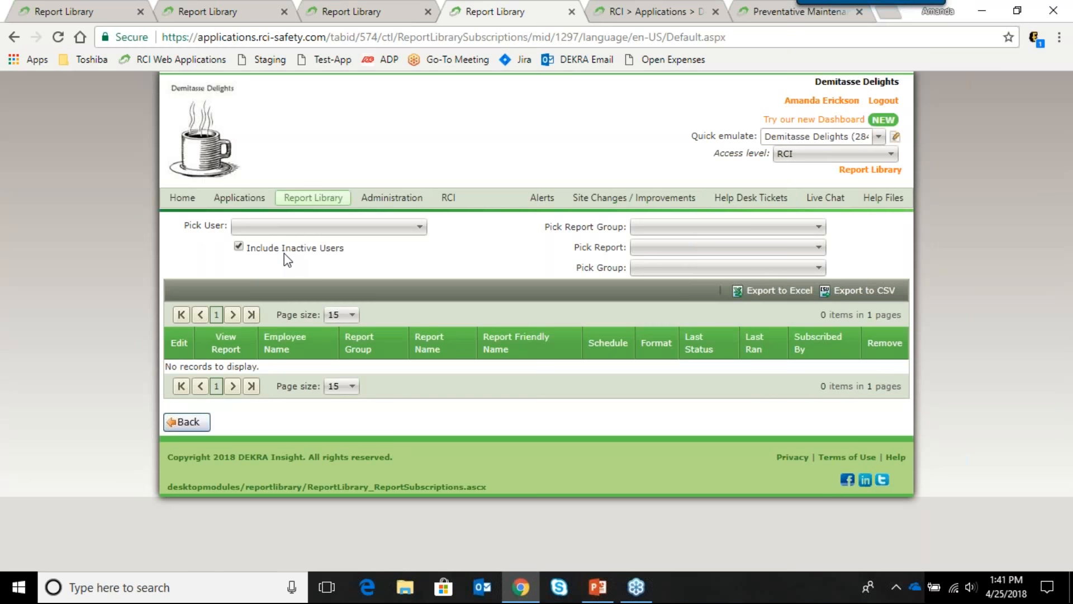
left_click(323, 231)
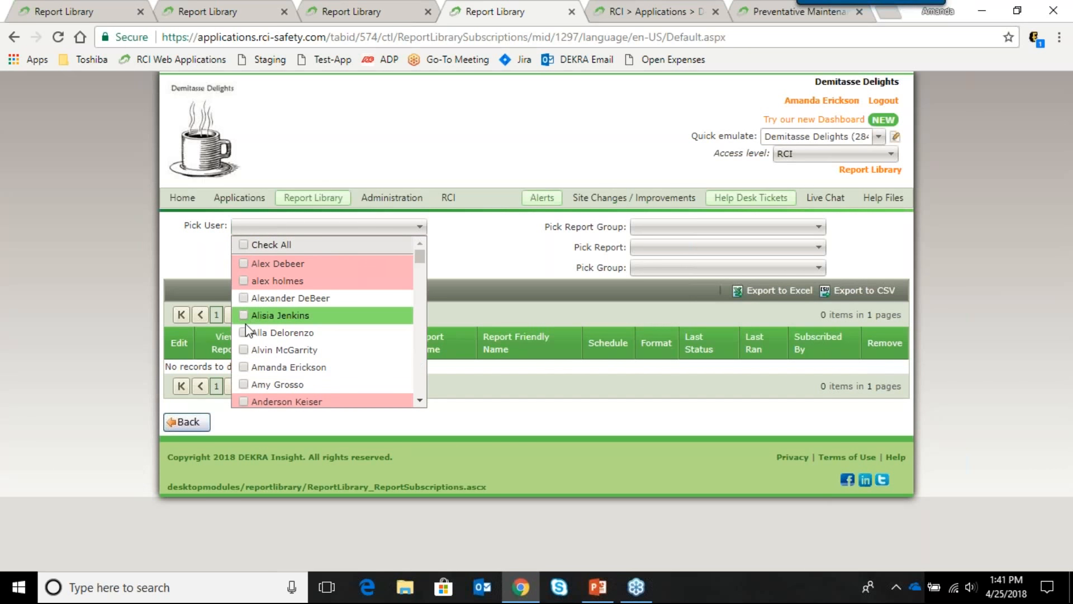
scroll(240, 371, "down", 2)
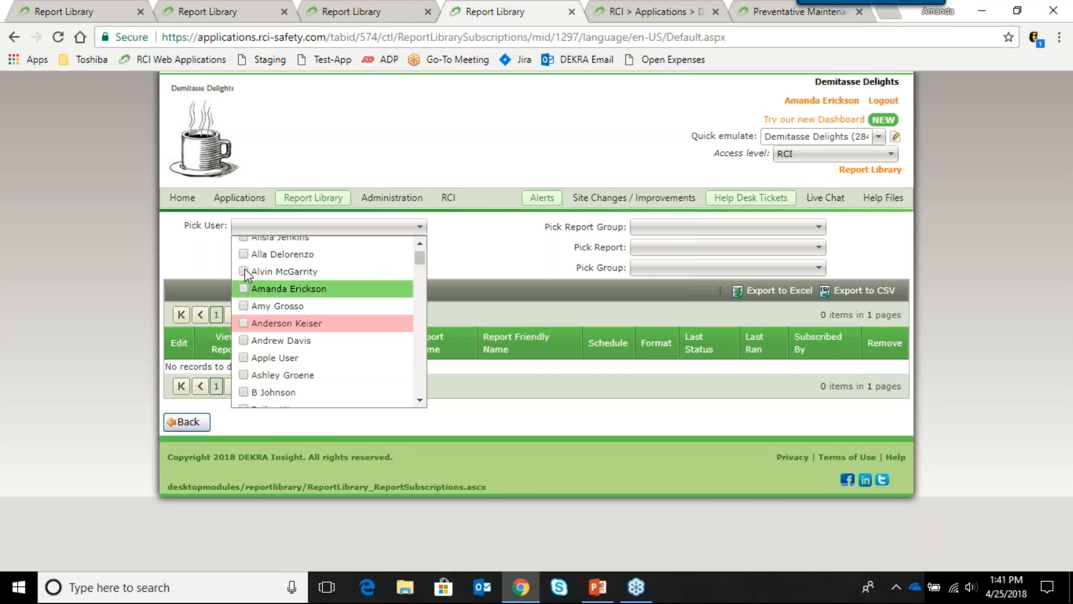
scroll(247, 254, "up", 2)
left_click(243, 245)
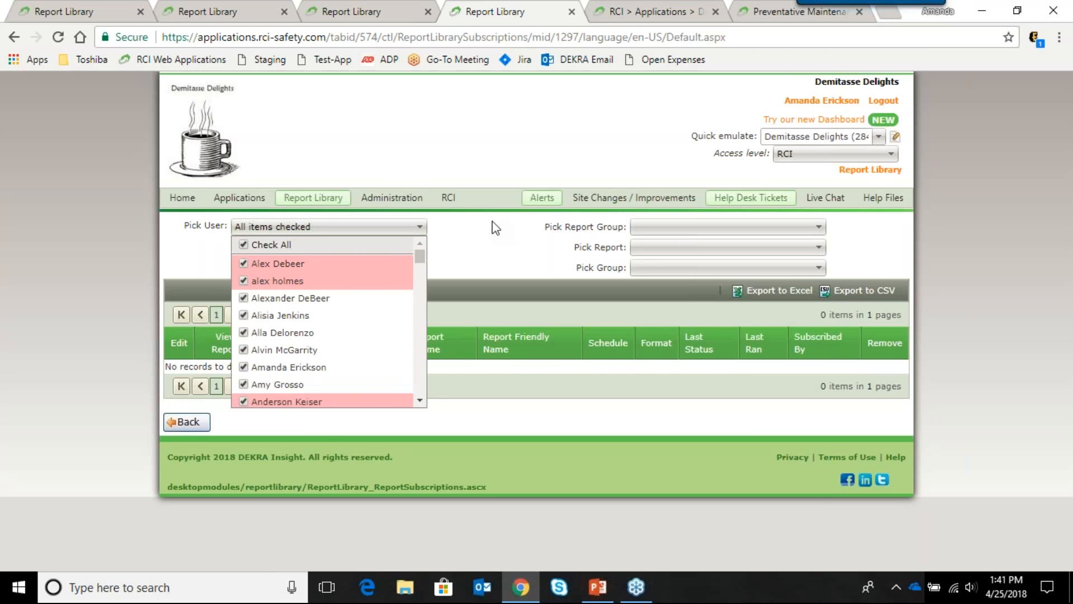
Step: Choose Preventative Maintenance as the report group
left_click(670, 226)
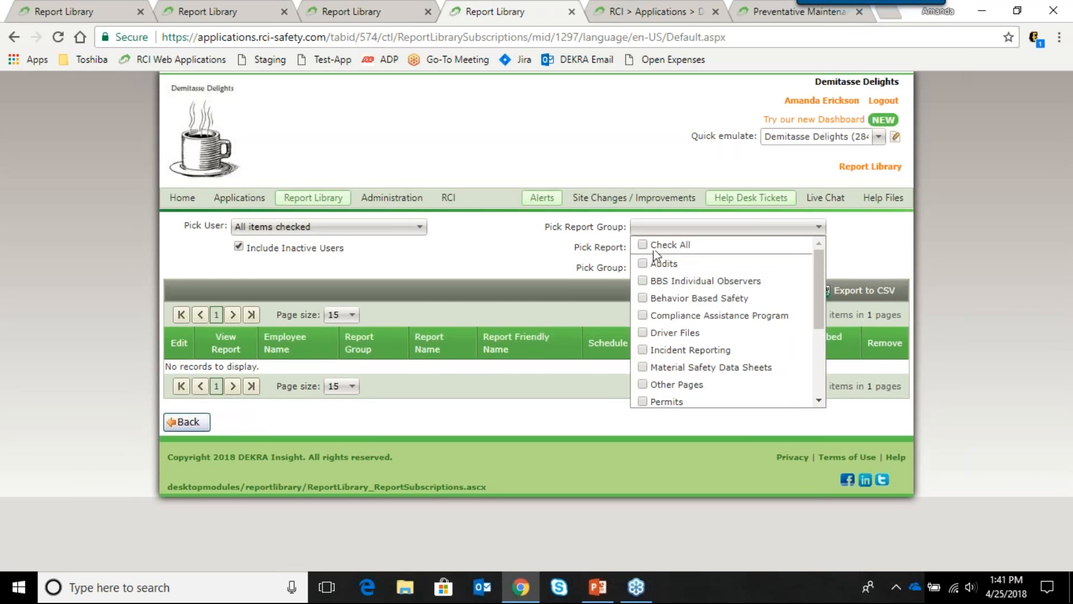
scroll(657, 347, "down", 2)
scroll(657, 347, "down", 2)
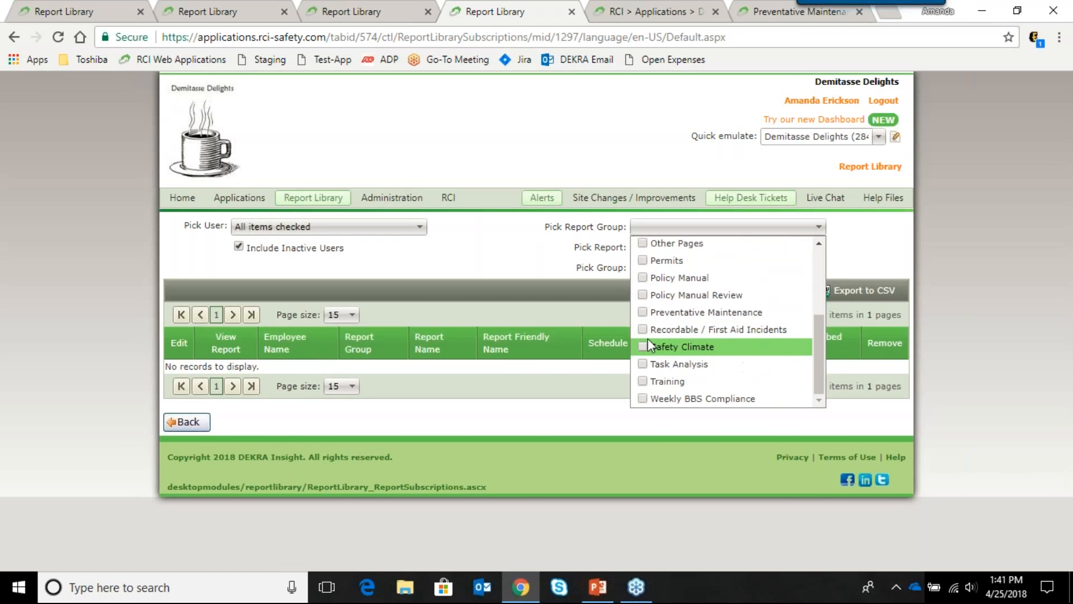
left_click(642, 313)
left_click(576, 269)
Step: Pick the Open Work Orders report and apply the filter to list its 5 subscriptions
left_click(664, 247)
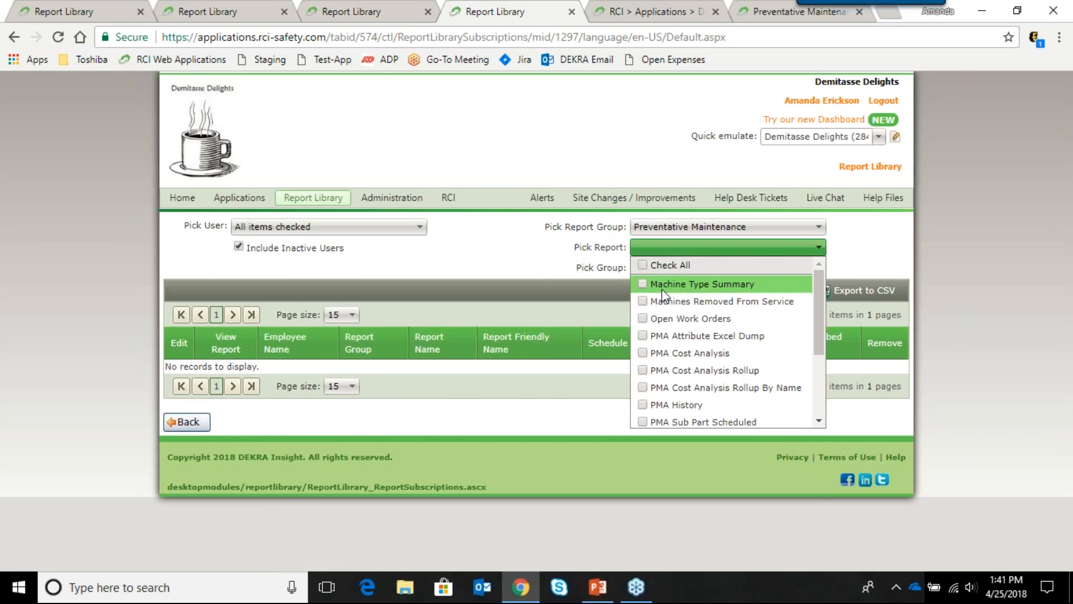
scroll(665, 304, "down", 2)
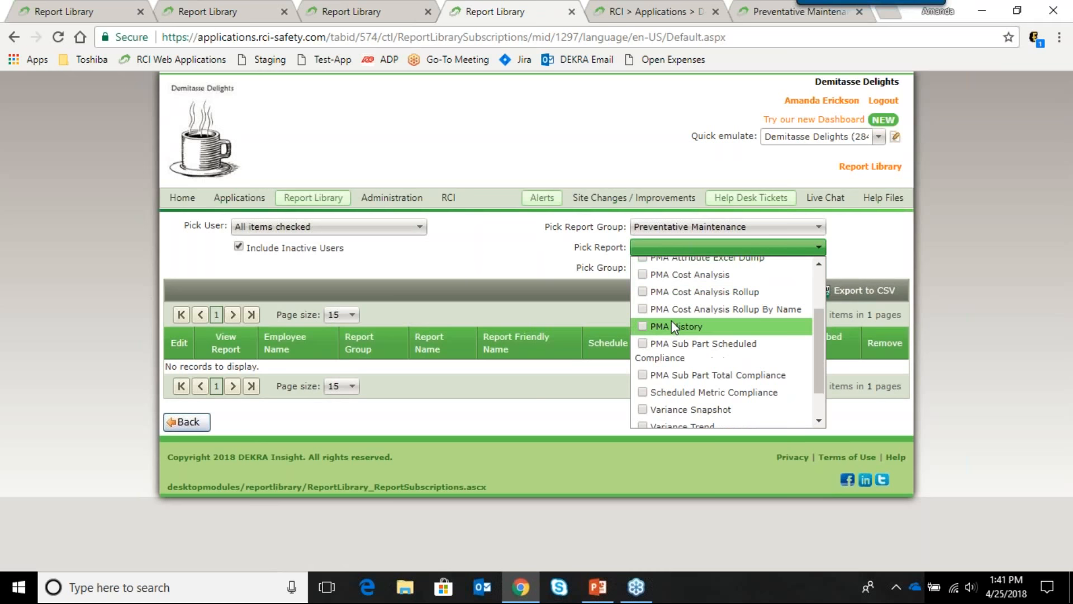
left_click(643, 419)
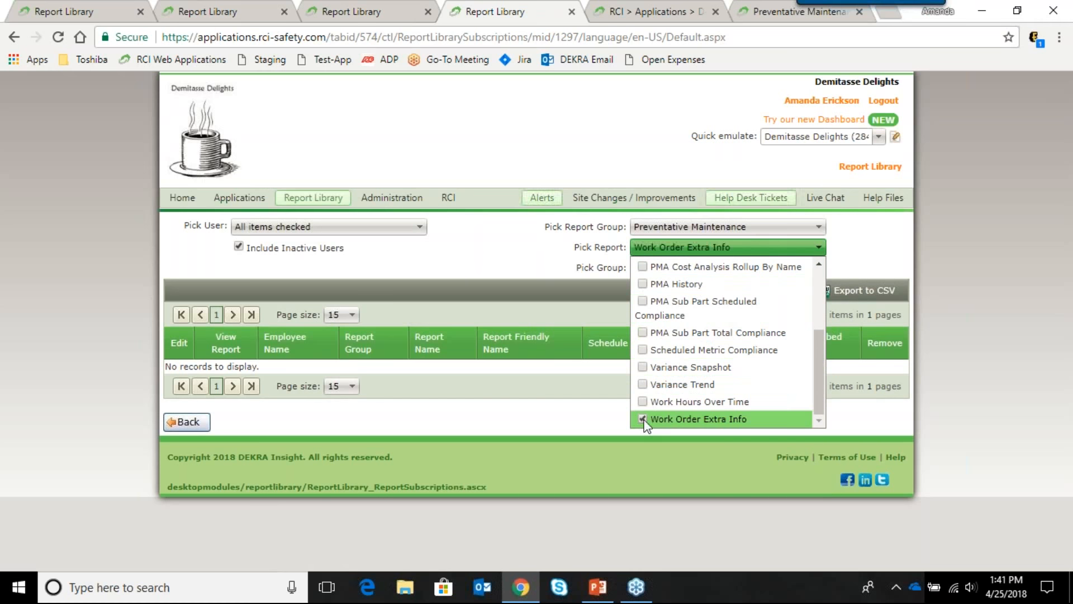
left_click(643, 420)
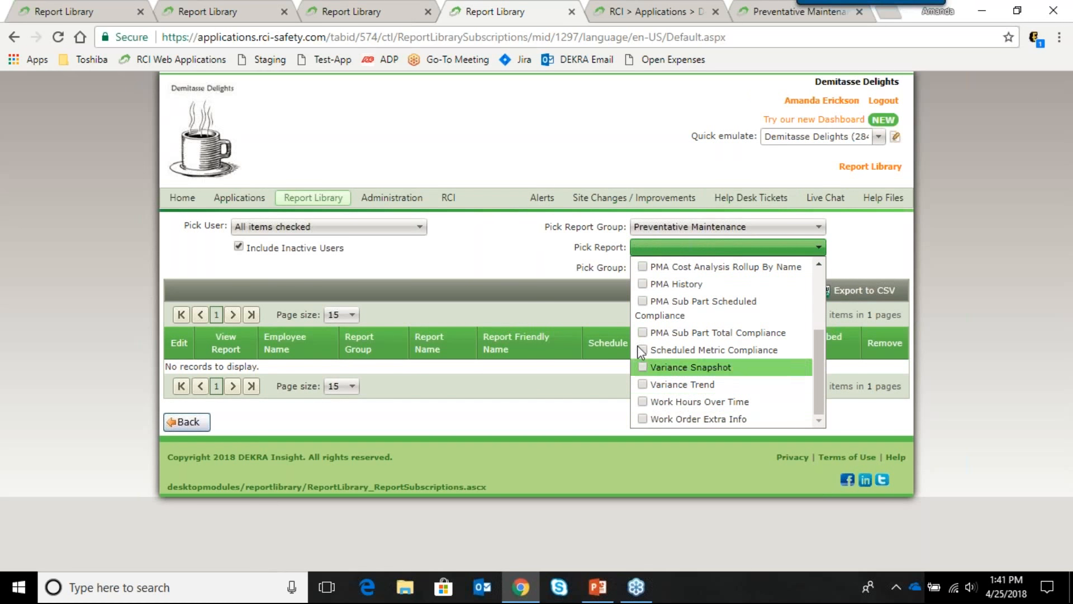
scroll(633, 327, "up", 2)
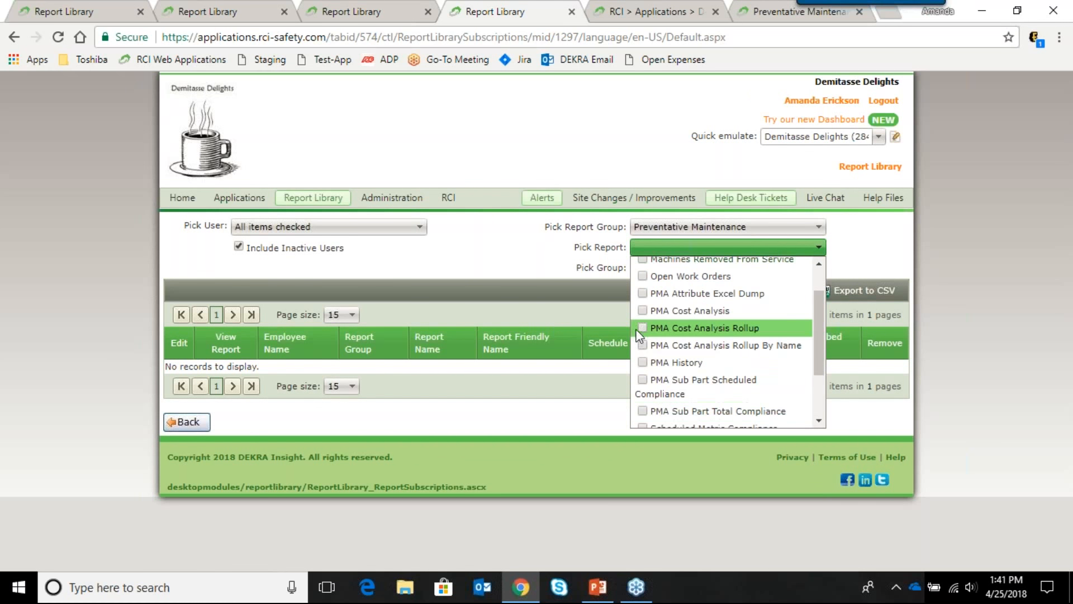
left_click(643, 276)
left_click(525, 267)
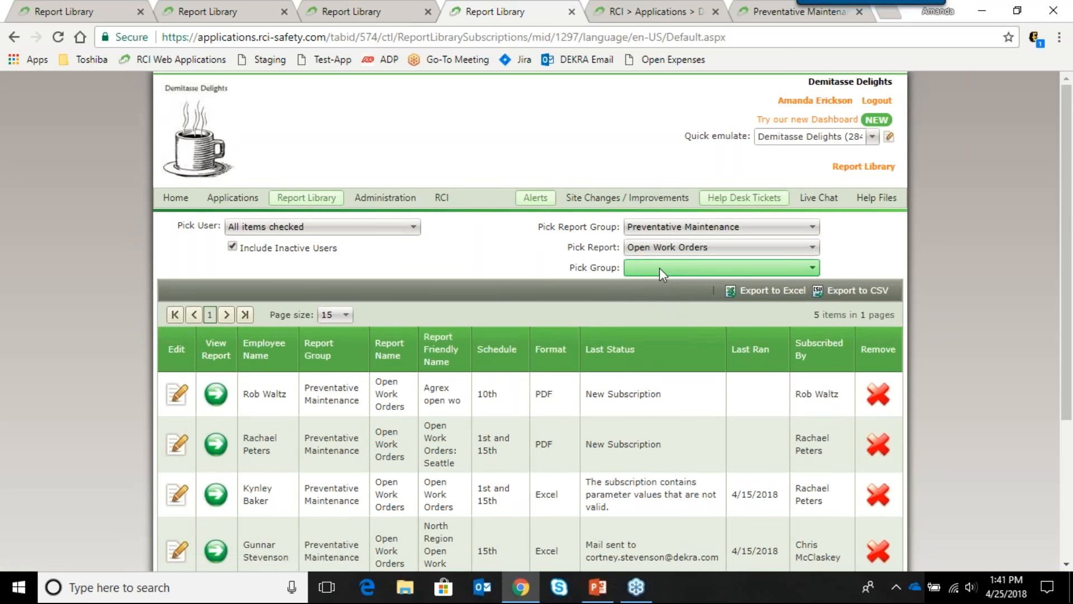
Step: Scroll through the five Open Work Orders subscriptions, then show PowerPoint slide 4, Email Subscription Example
left_click(660, 268)
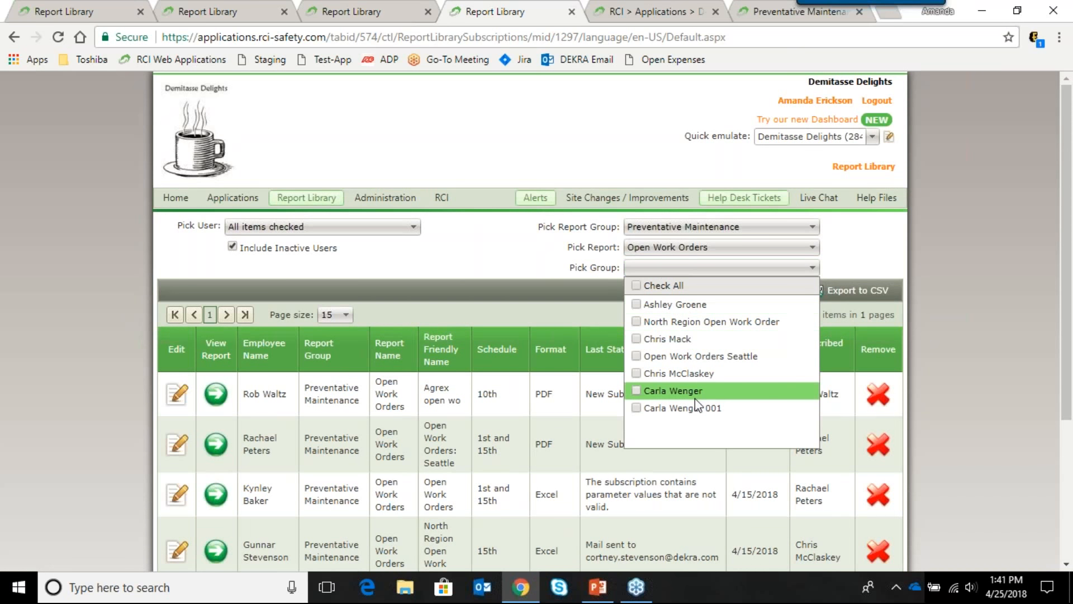
left_click(534, 260)
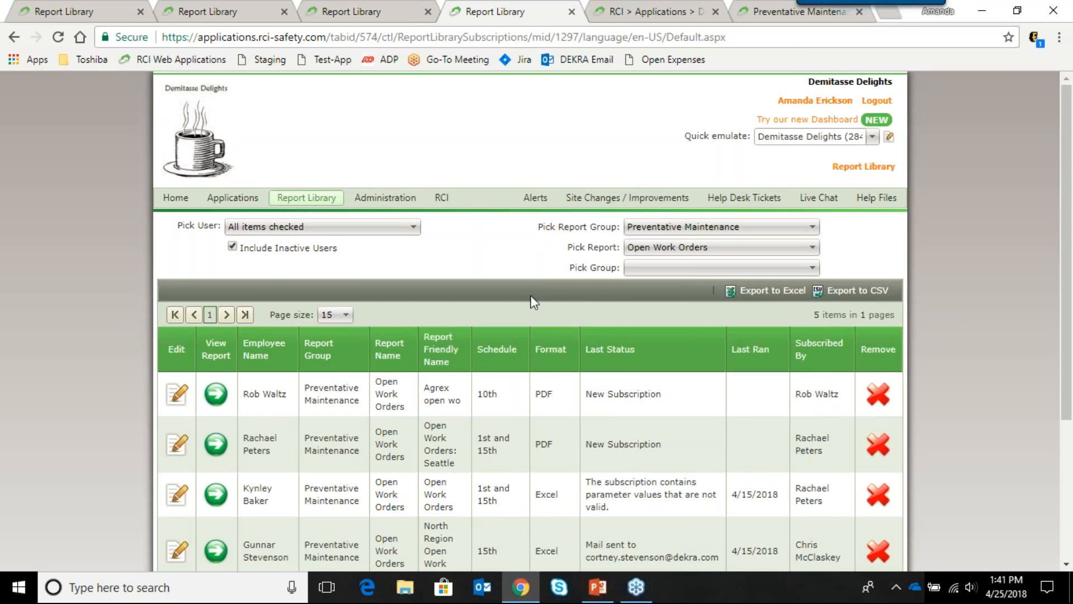
scroll(531, 295, "down", 1)
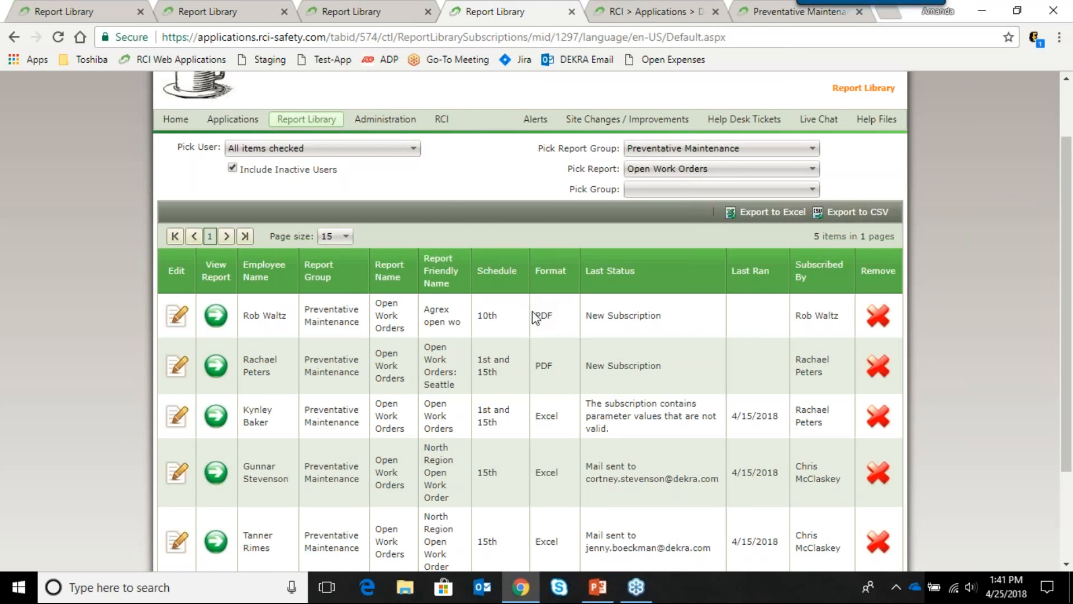
scroll(537, 312, "down", 1)
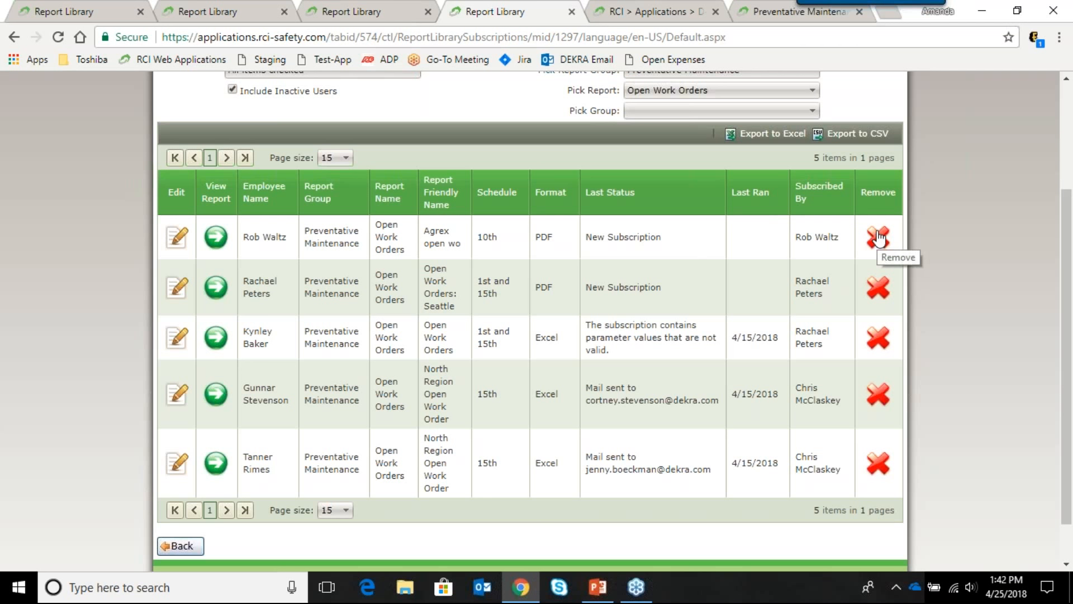
scroll(323, 407, "up", 2)
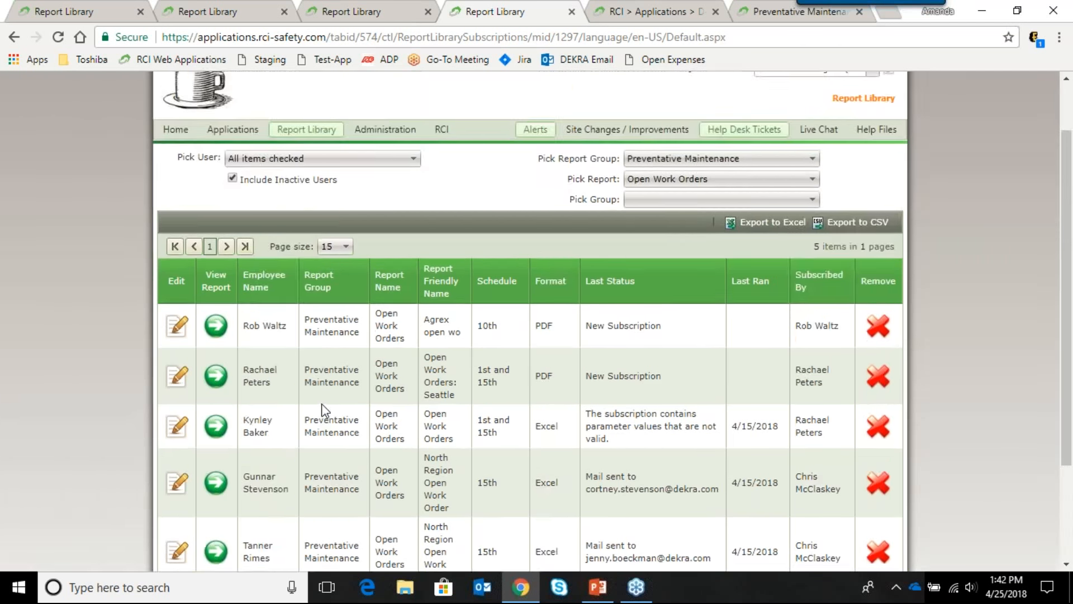
scroll(325, 410, "up", 2)
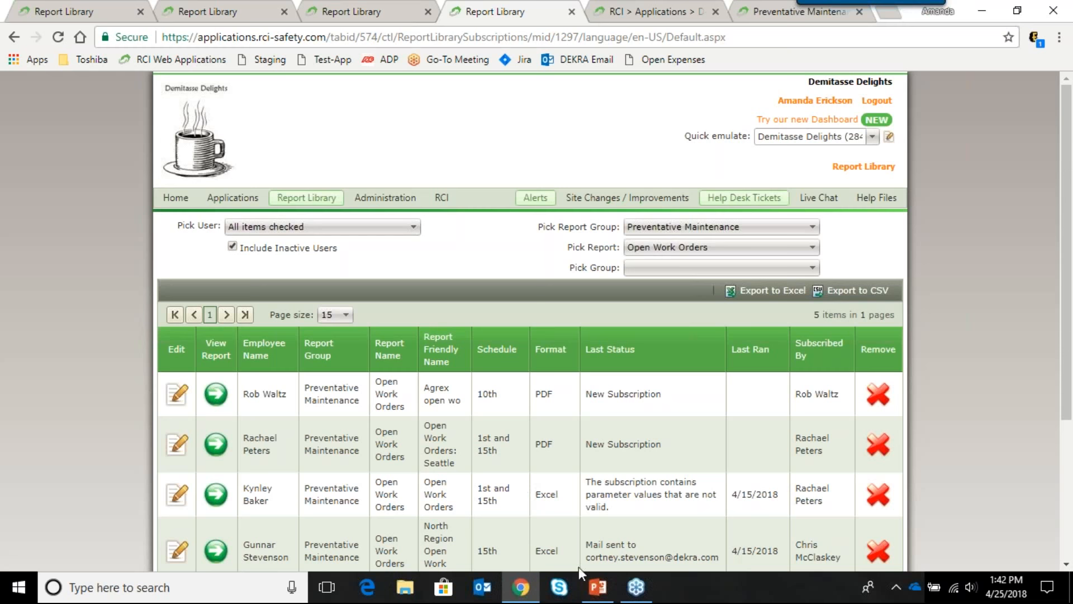
left_click(600, 588)
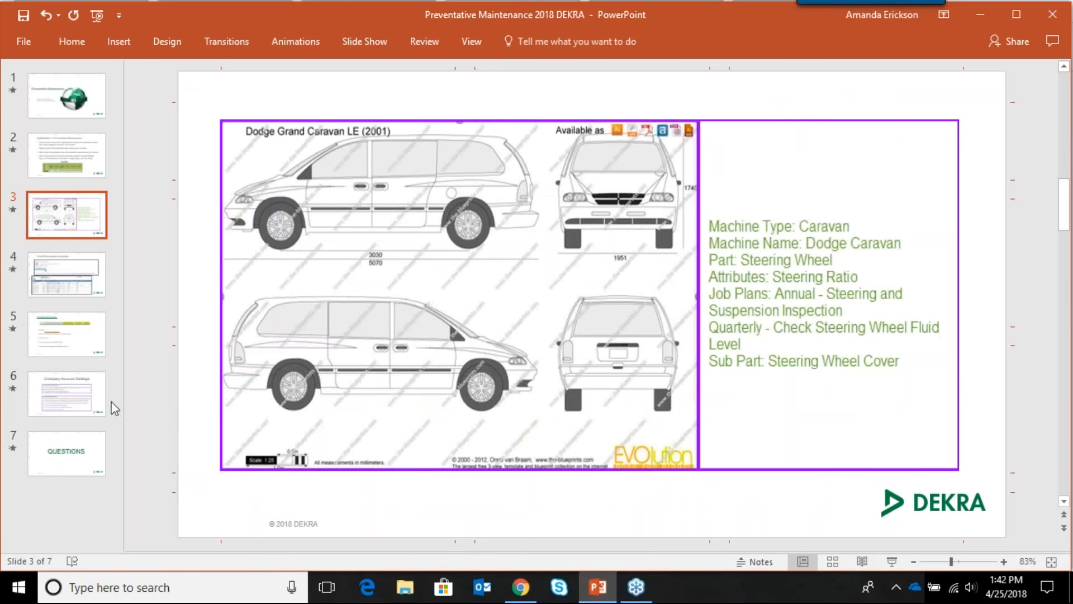
left_click(77, 294)
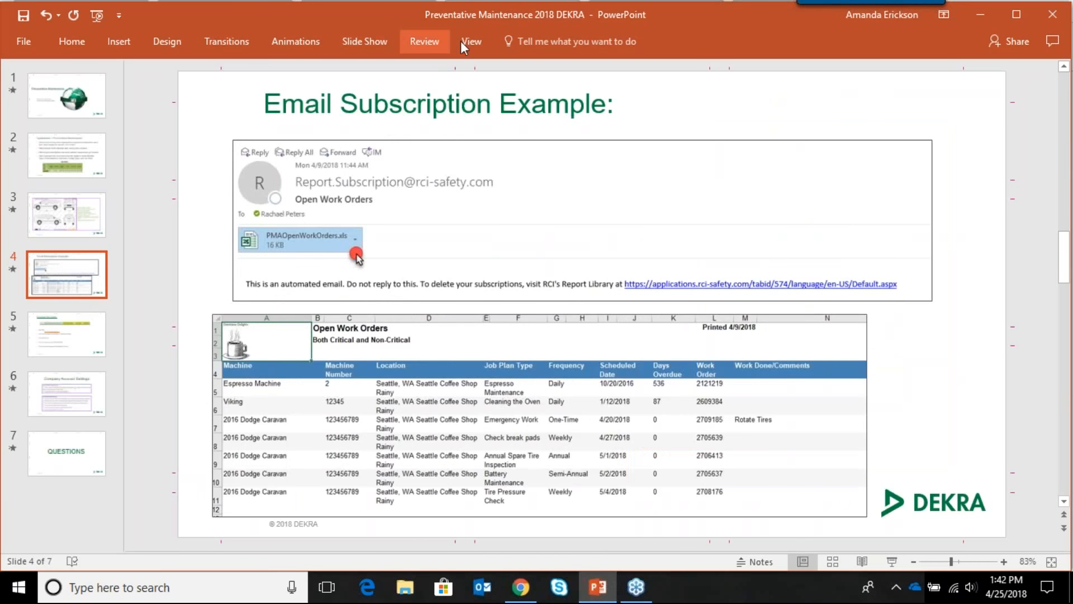
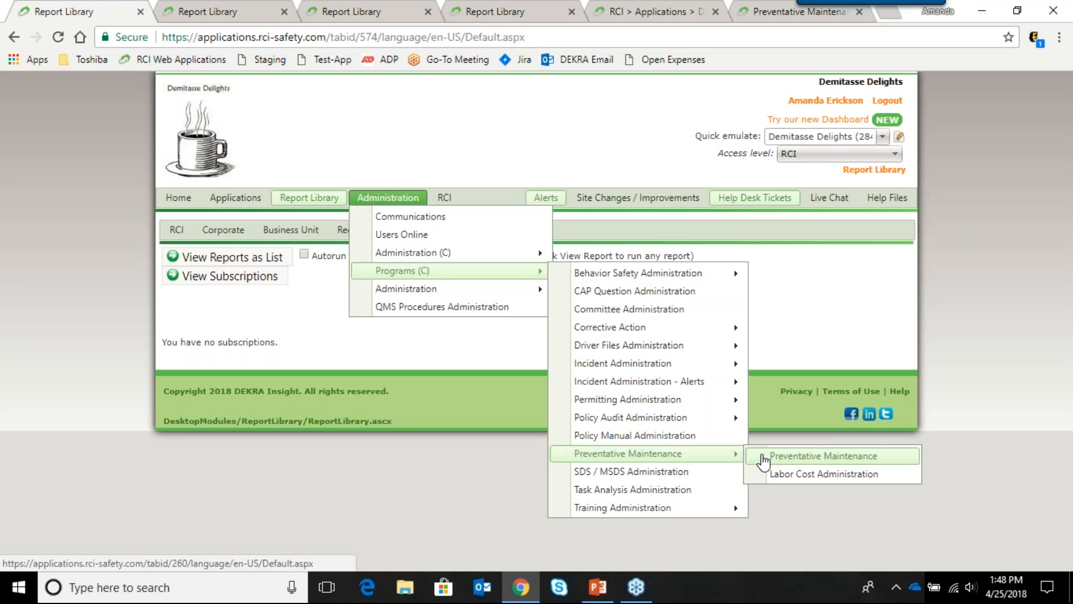
Step: Bring up the Preventative Maintenance machines list for Seattle, WA and PMA, showing 4 items
left_click(764, 457)
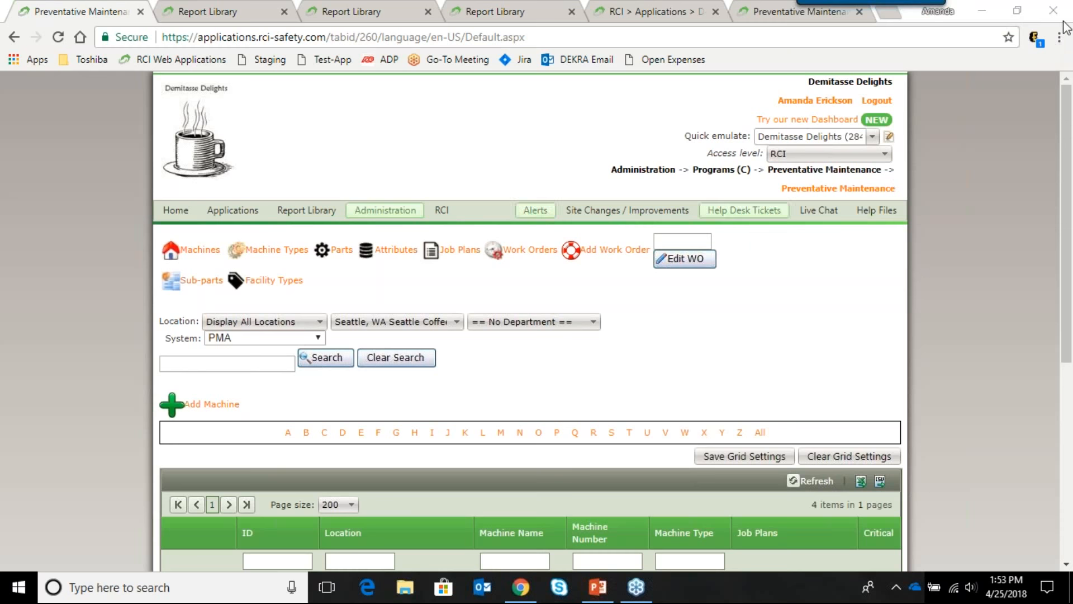
left_click(1066, 19)
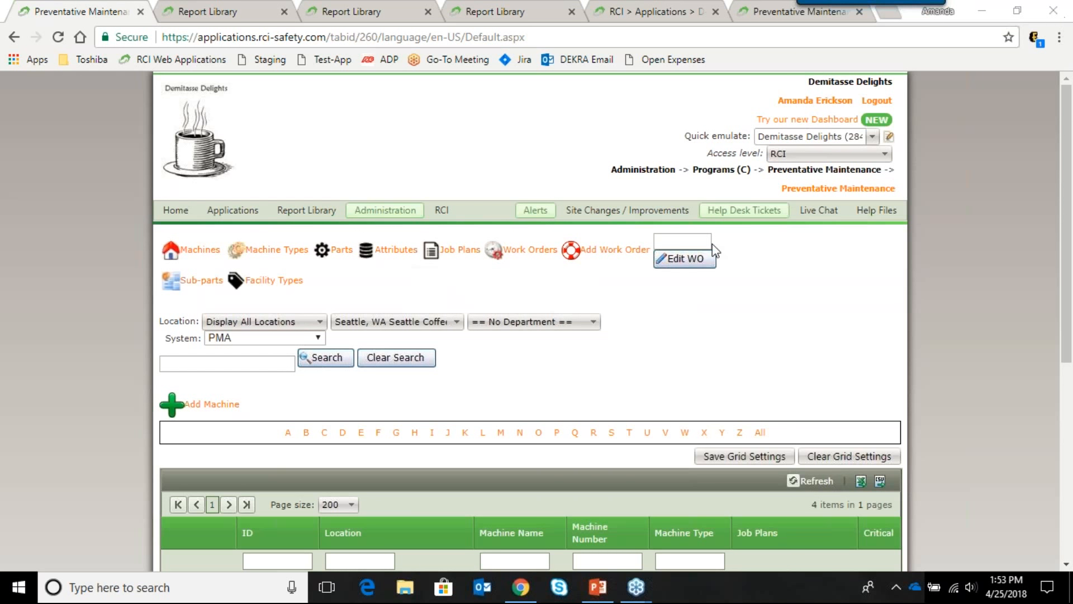
left_click(513, 316)
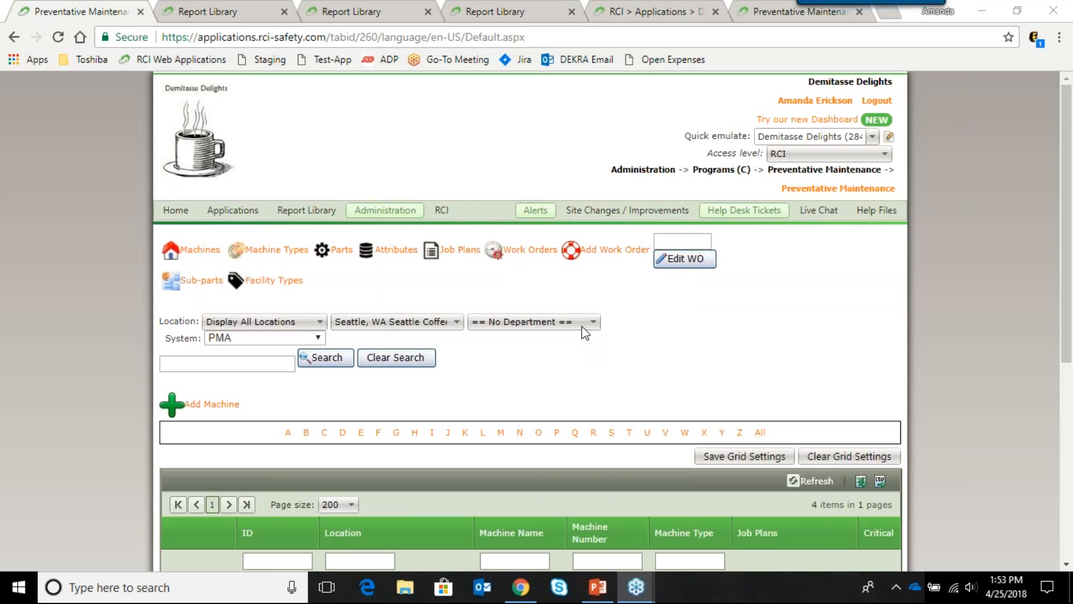